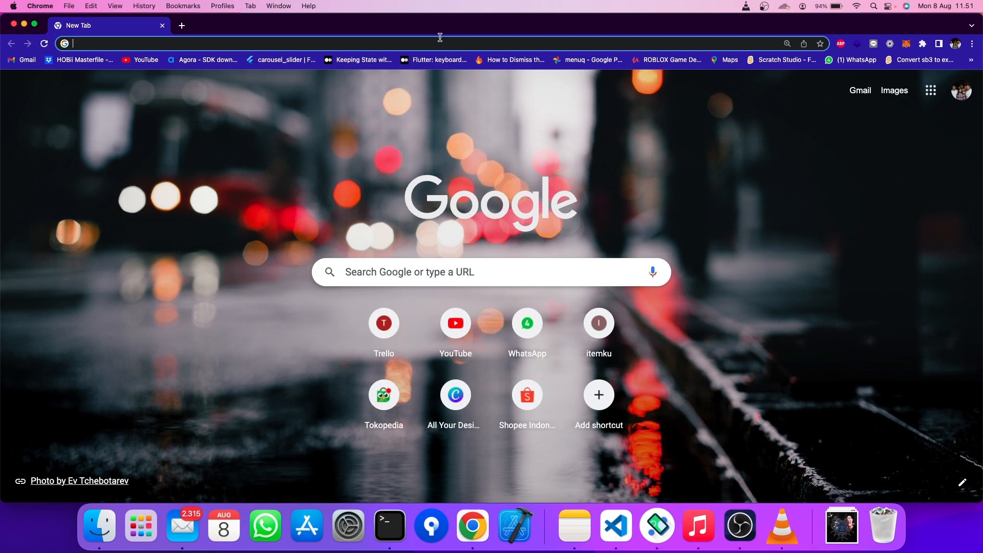
- Search for 'flutter flow' and open the flutterflow.io website
type("flutter flo")
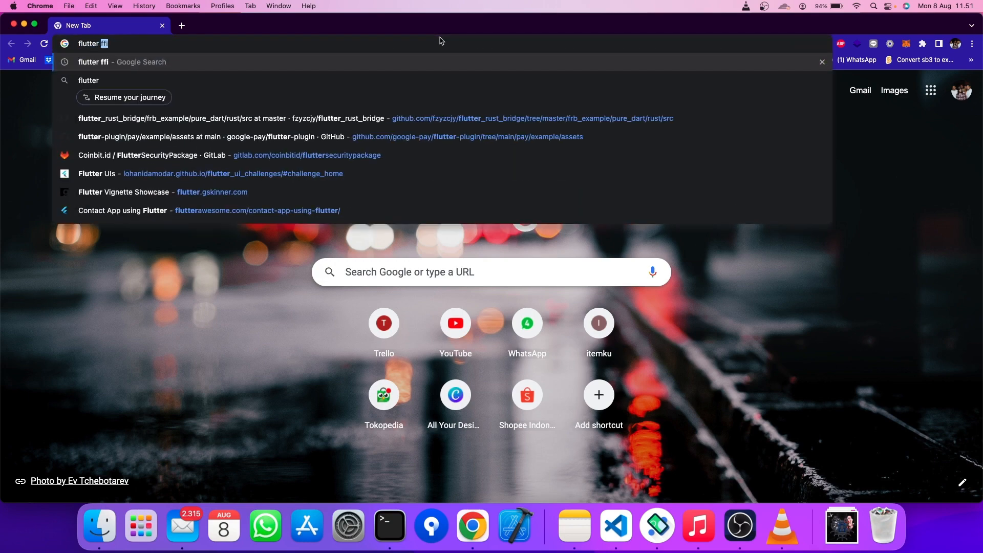
type("w")
key("Return")
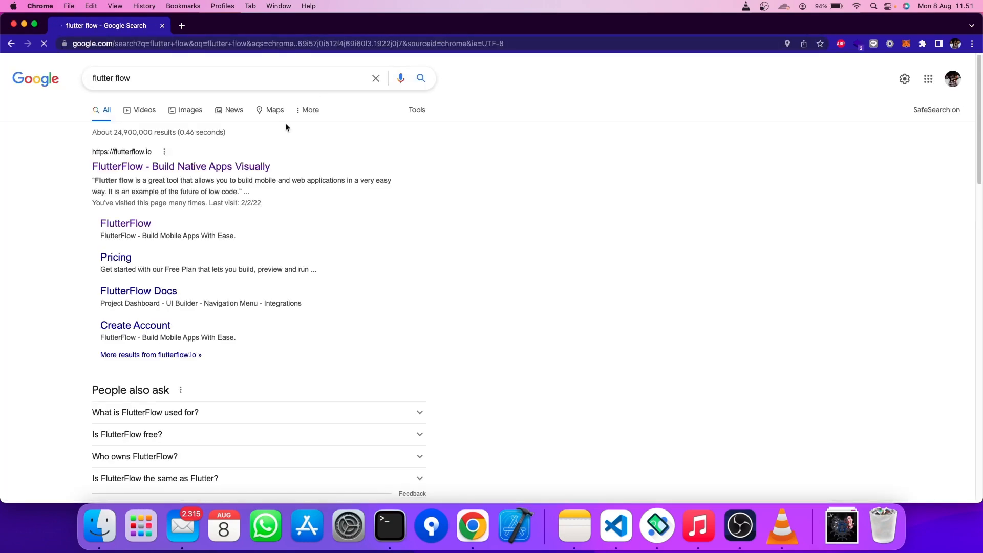
left_click(248, 168)
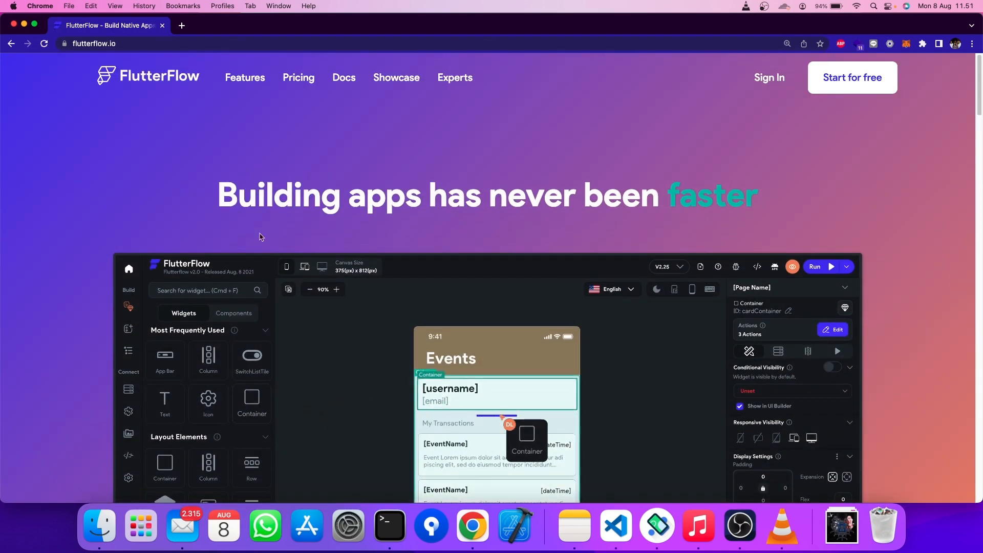
scroll(450, 247, "down", 4)
scroll(386, 165, "up", 4)
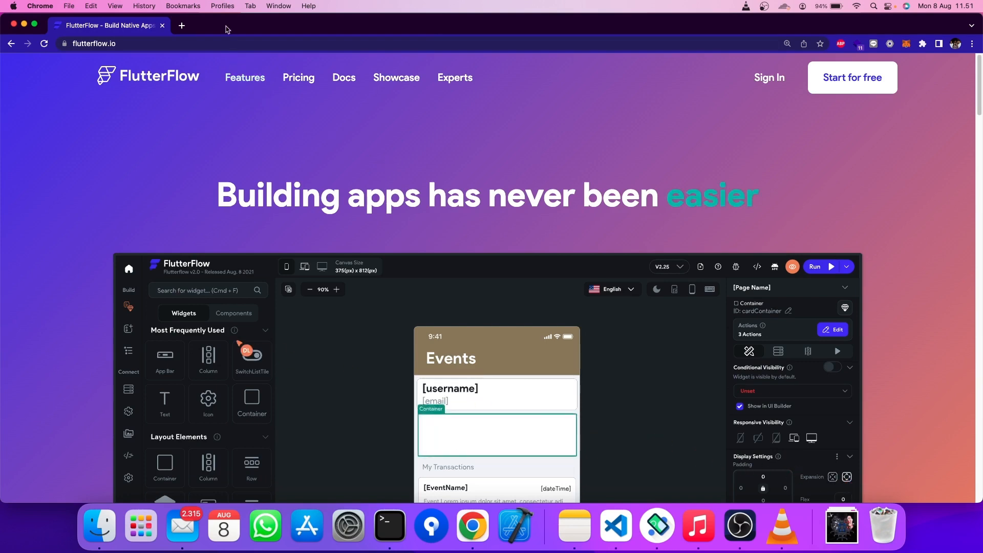
- Load the Firebase homepage in a new browser tab
left_click(181, 26)
type("fure=")
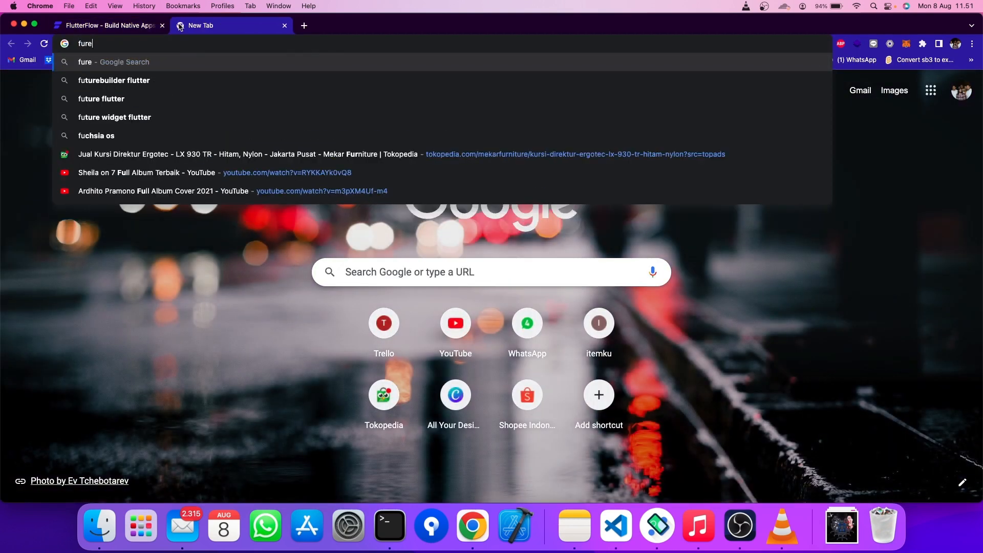
key("BackSpace")
key("BackSpace")
key("BackSpace")
key("BackSpace")
type("ireb")
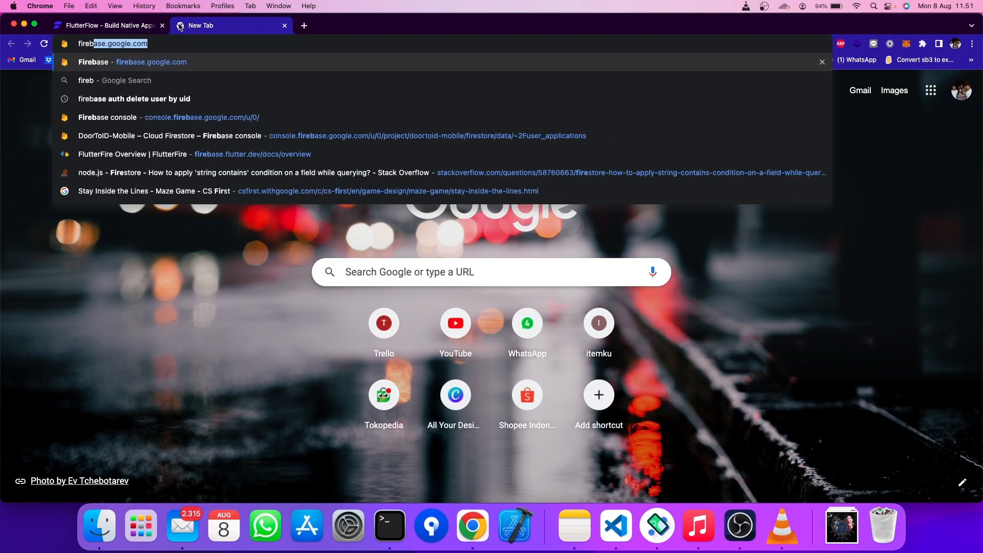
key("Return")
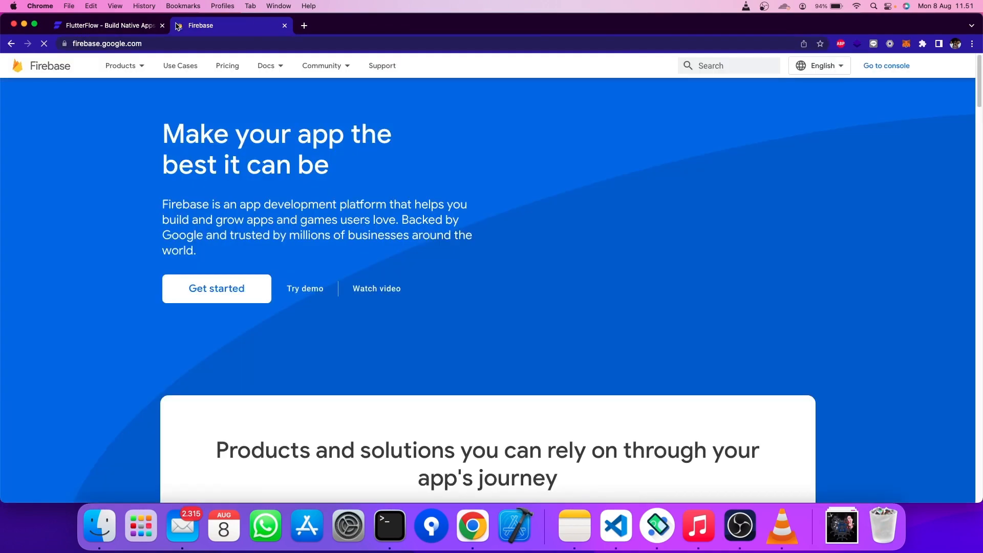
- Go back to the FlutterFlow site and start signing in to the app
left_click(125, 27)
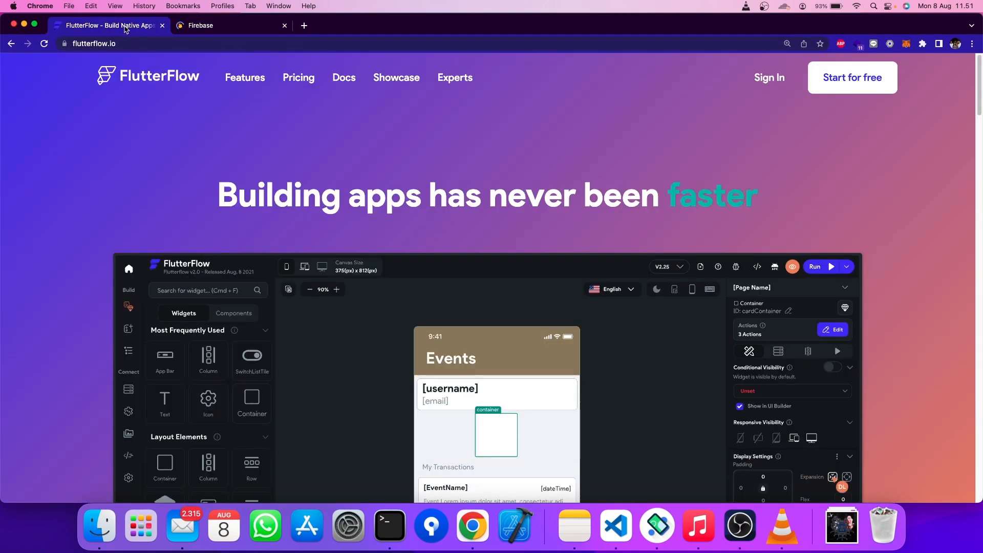
scroll(353, 143, "down", 1)
scroll(353, 144, "up", 1)
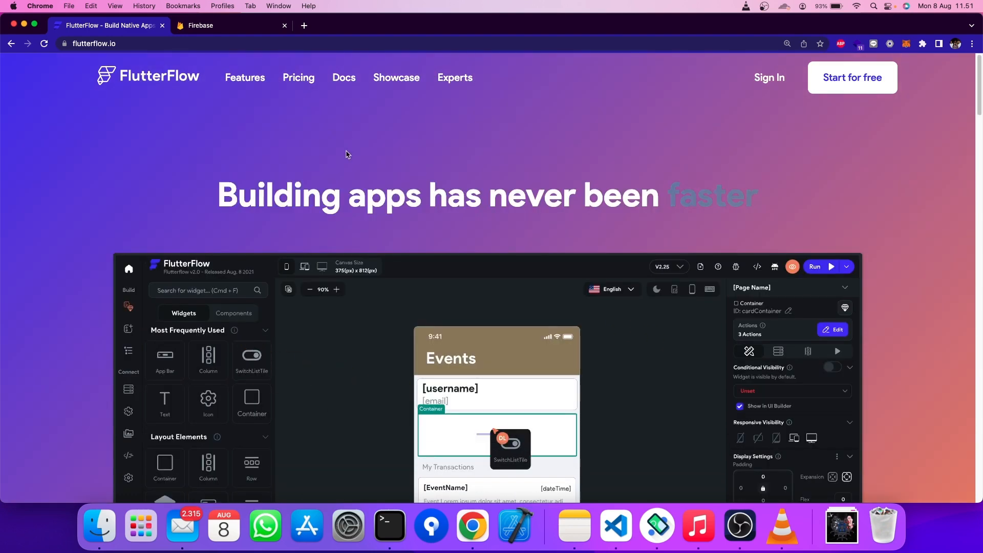
left_click(772, 79)
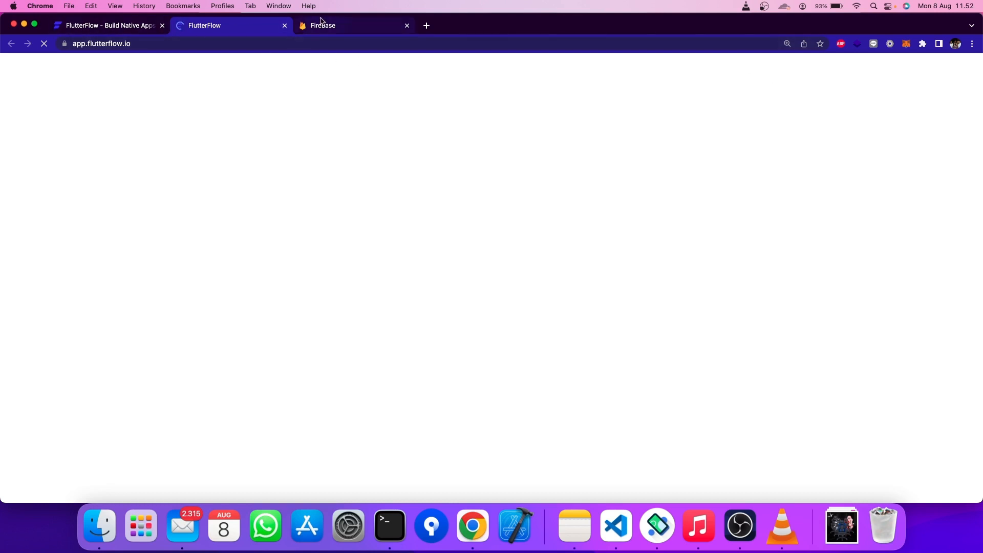
- In the Firebase console, start a new project named kopikopi
left_click(353, 26)
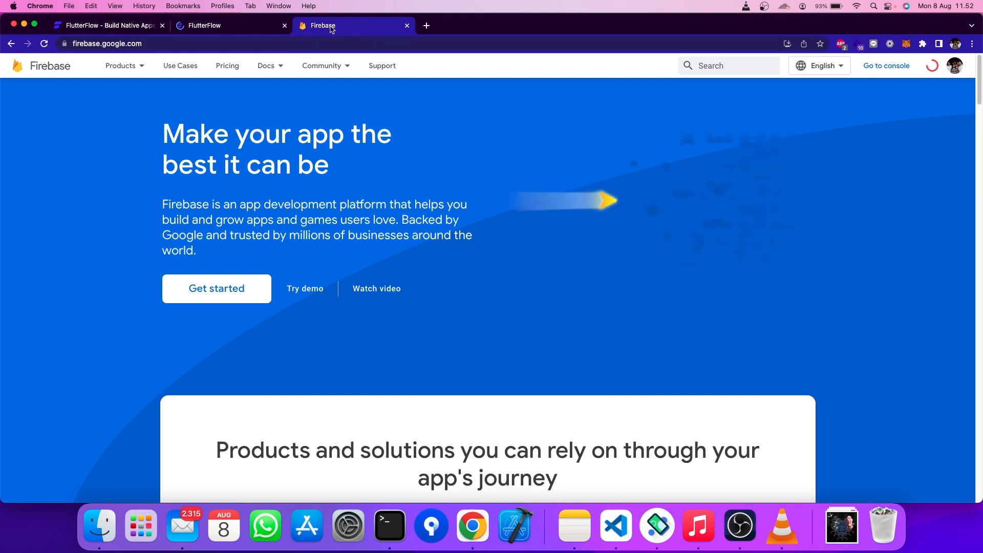
left_click(886, 66)
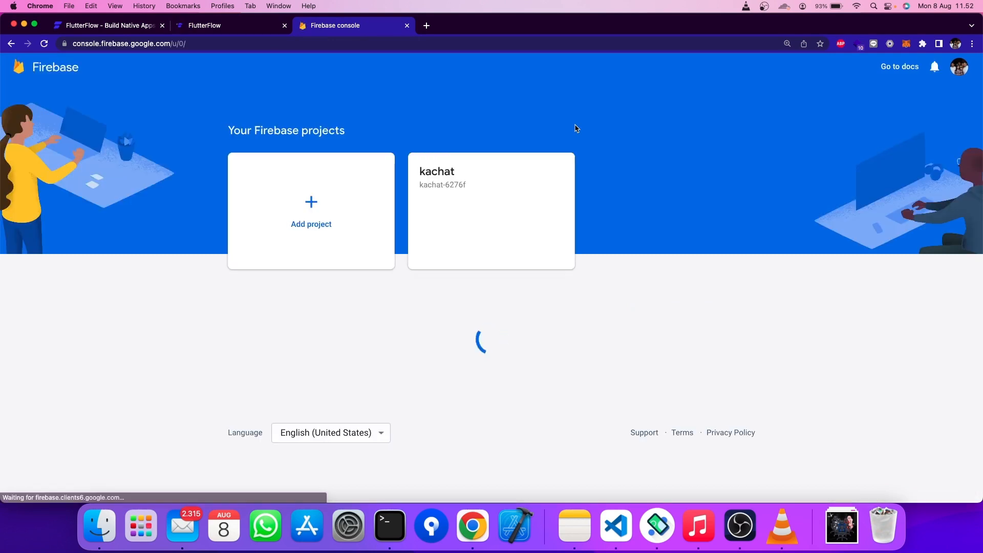
scroll(518, 131, "down", 1)
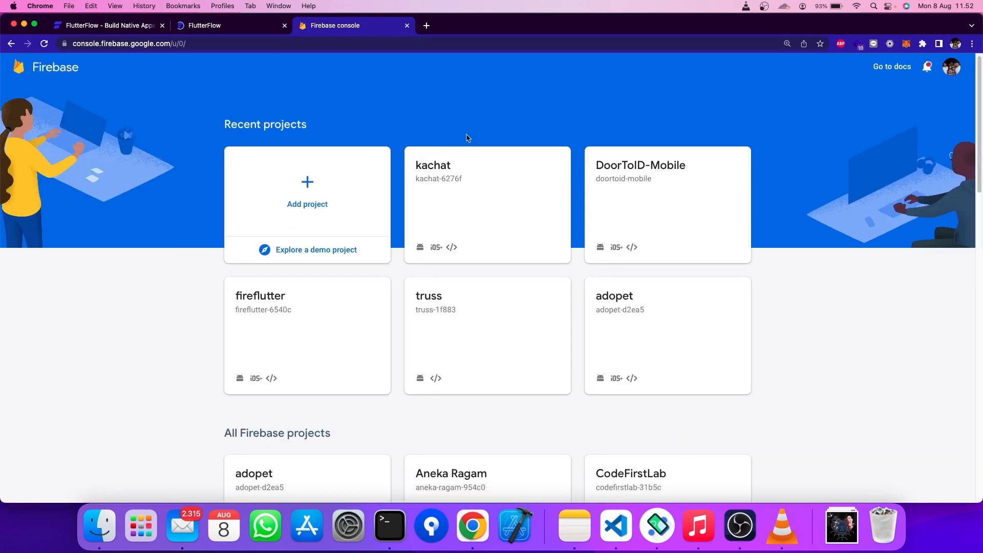
left_click(303, 204)
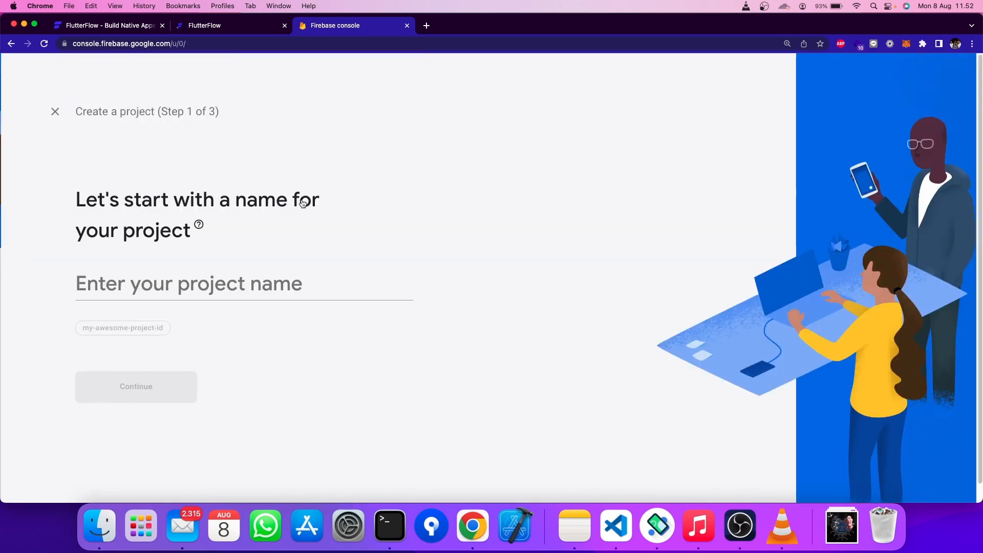
left_click(244, 279)
type("kopikopi")
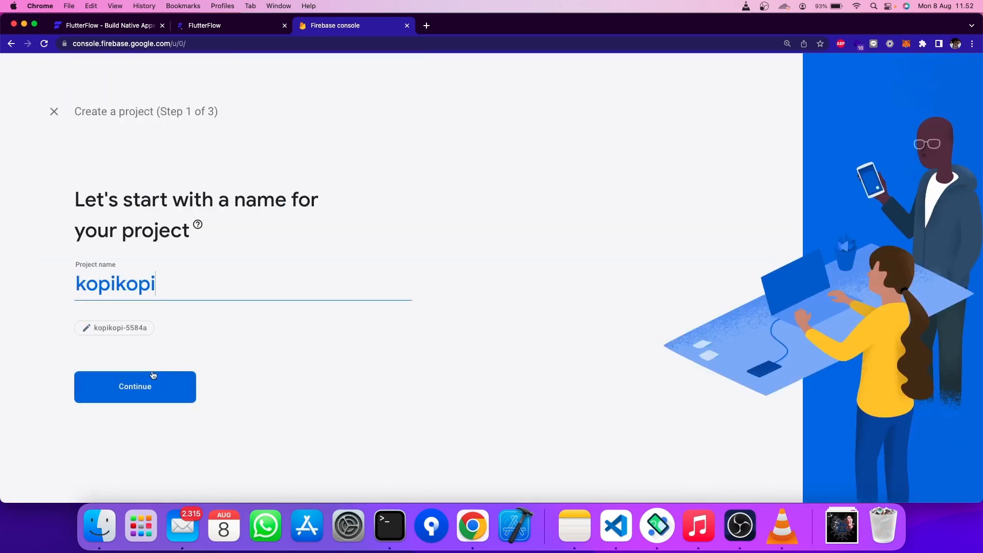
left_click(153, 378)
- Keep Google Analytics on, link the existing Analytics account, and create the project
scroll(162, 240, "down", 2)
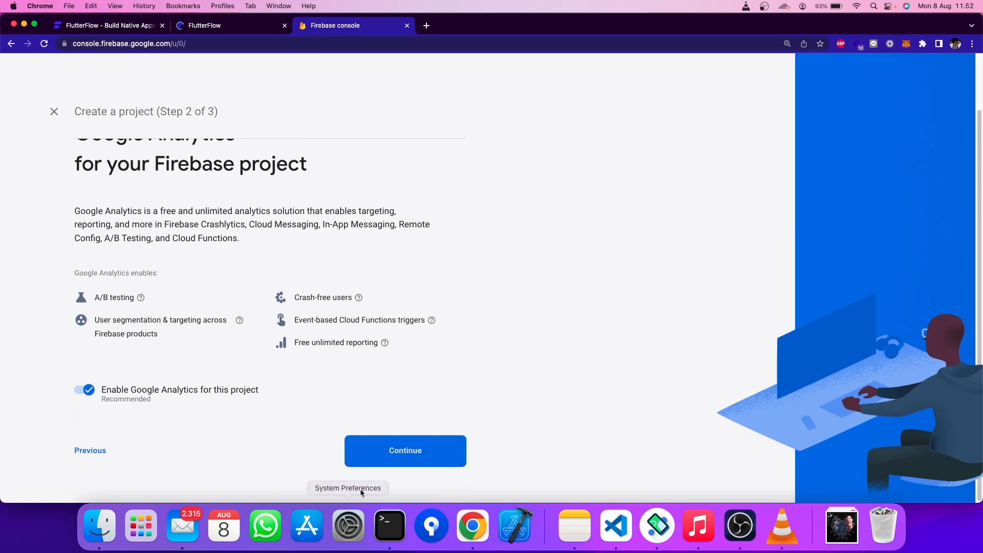
left_click(365, 459)
left_click(164, 267)
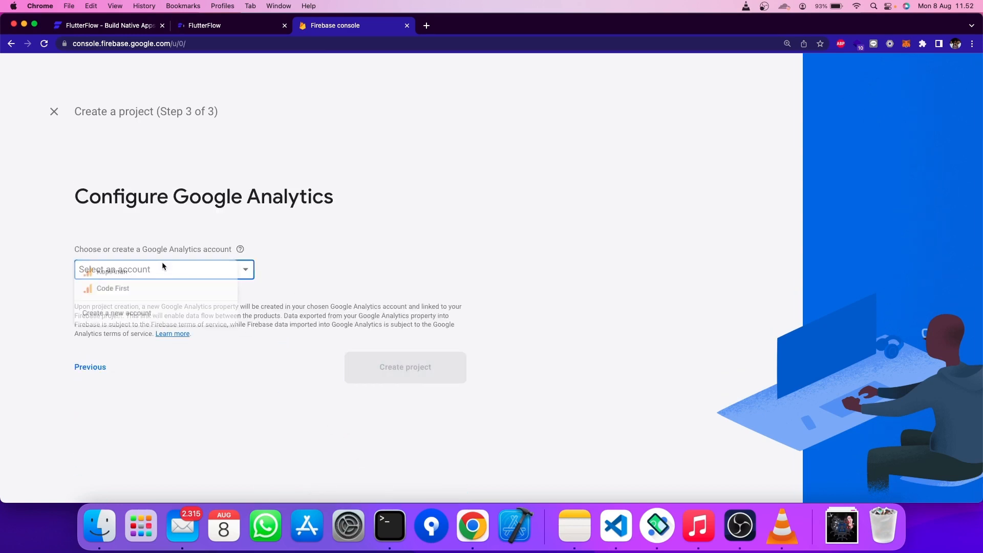
left_click(110, 272)
left_click(425, 396)
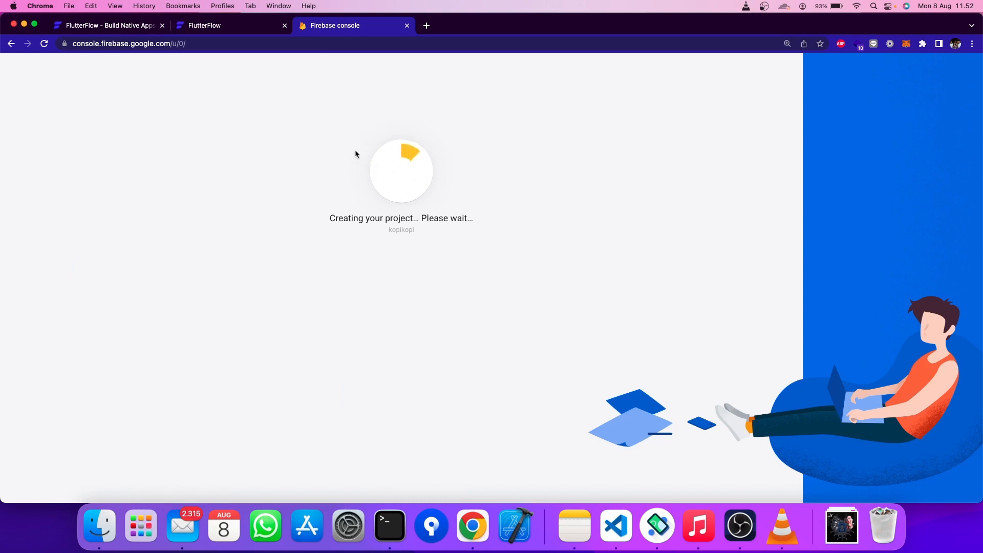
- Delete the existing kopikopi project by confirming its name, then turn on the light theme
left_click(201, 25)
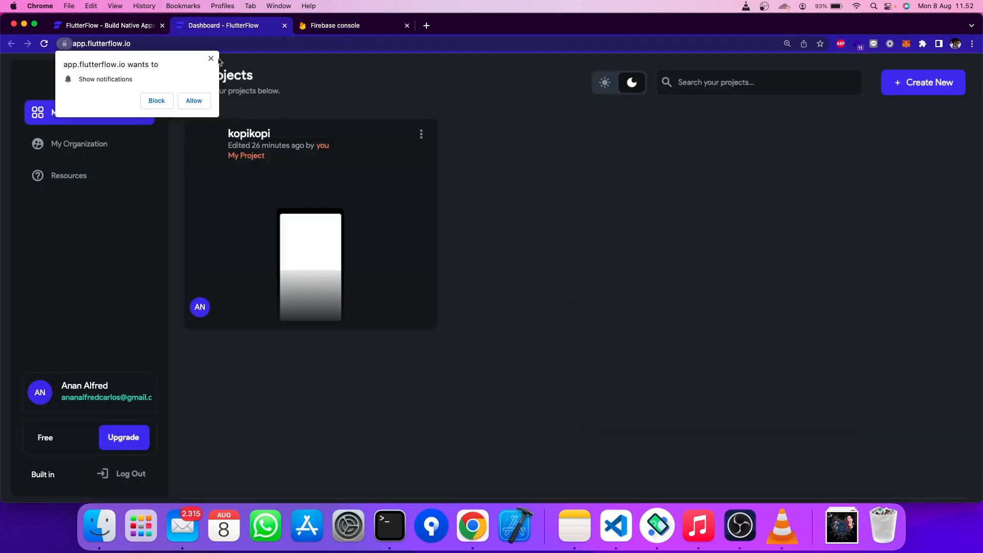
left_click(211, 59)
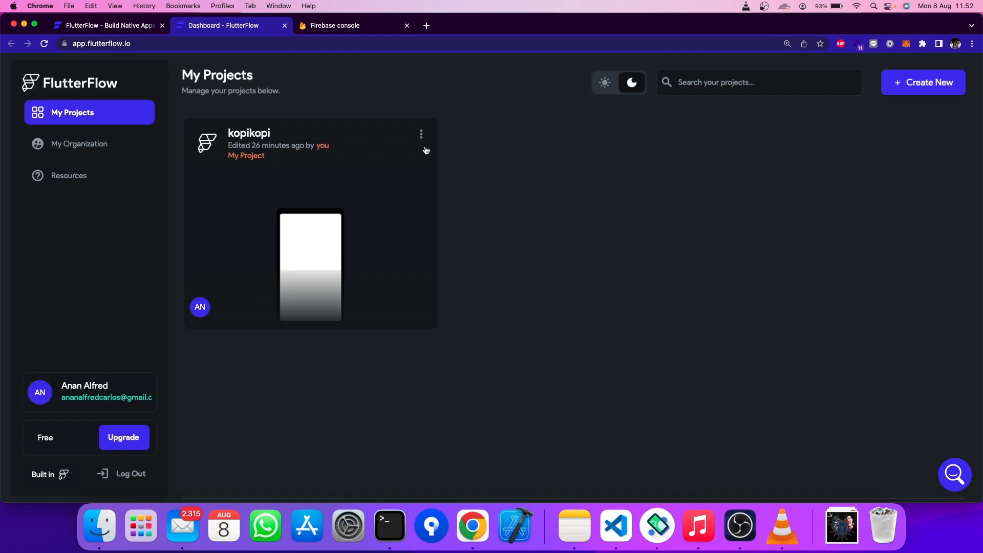
left_click(422, 134)
left_click(355, 180)
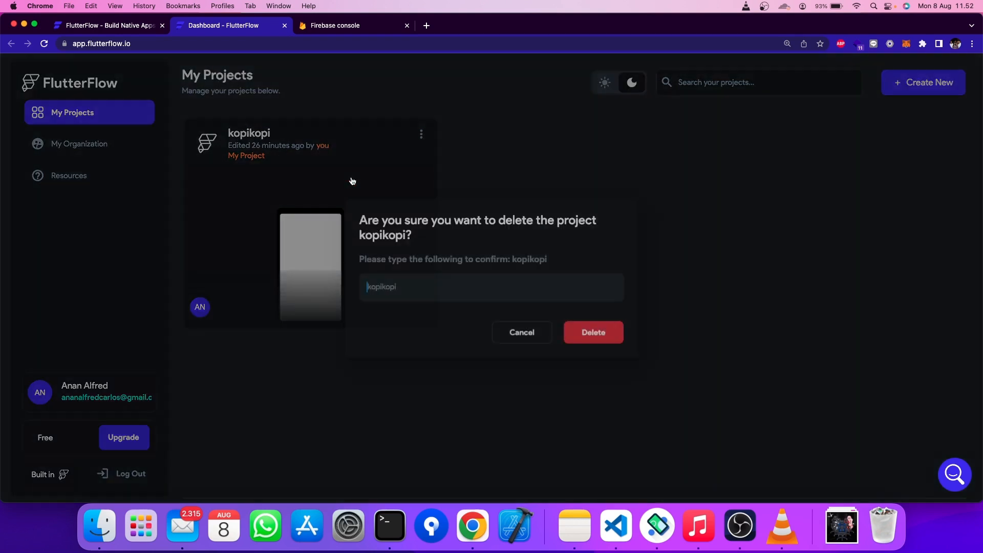
type("kopikopi")
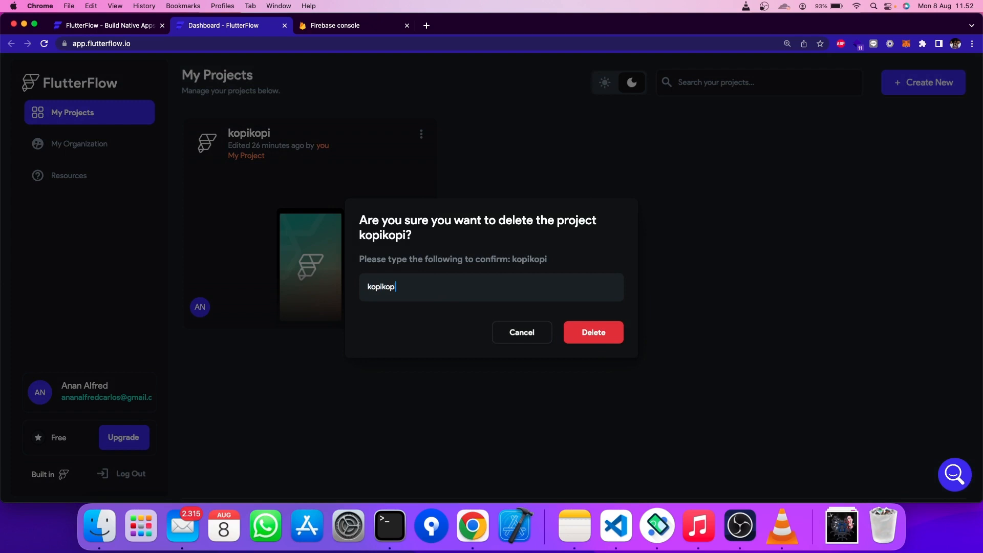
key("Return")
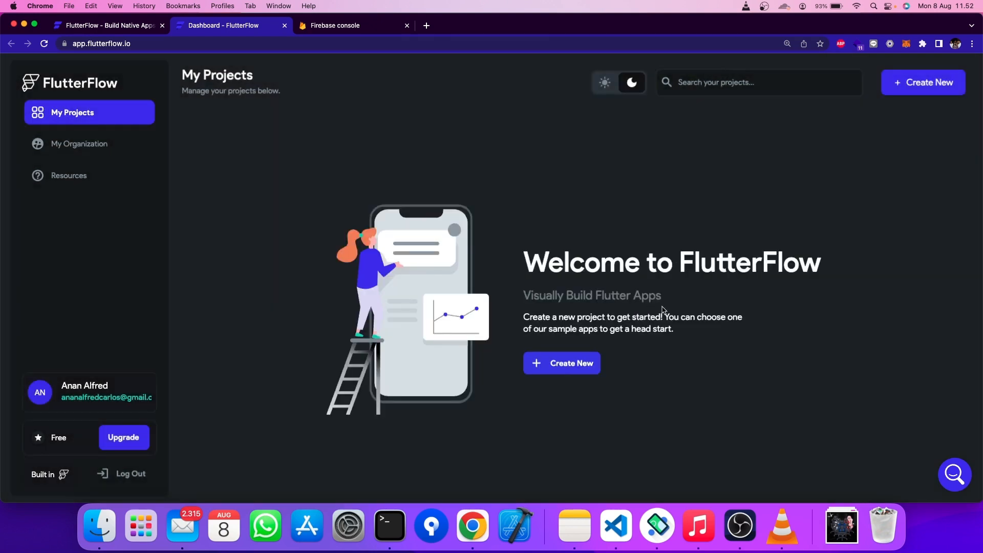
left_click(601, 85)
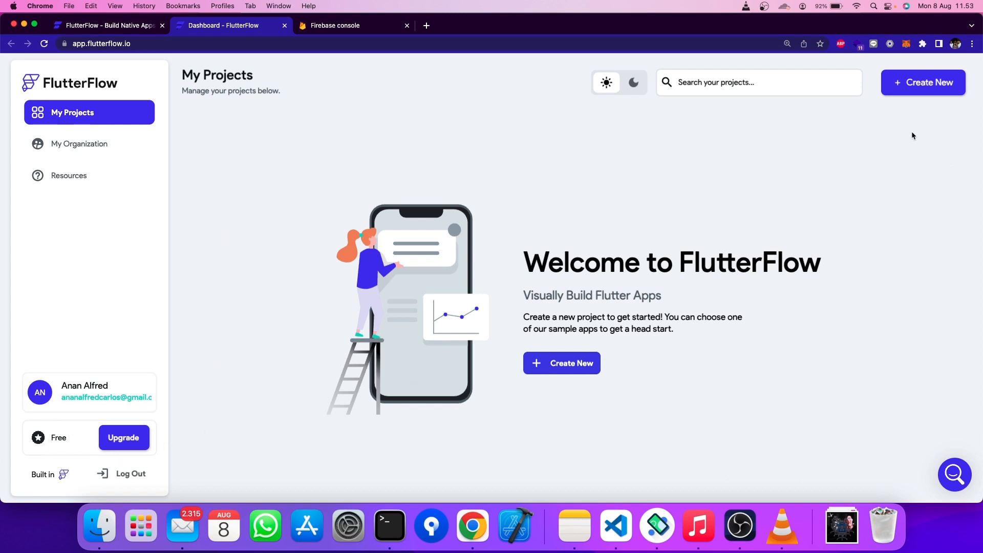
- Create a new Blank App project named kopikopi
left_click(922, 83)
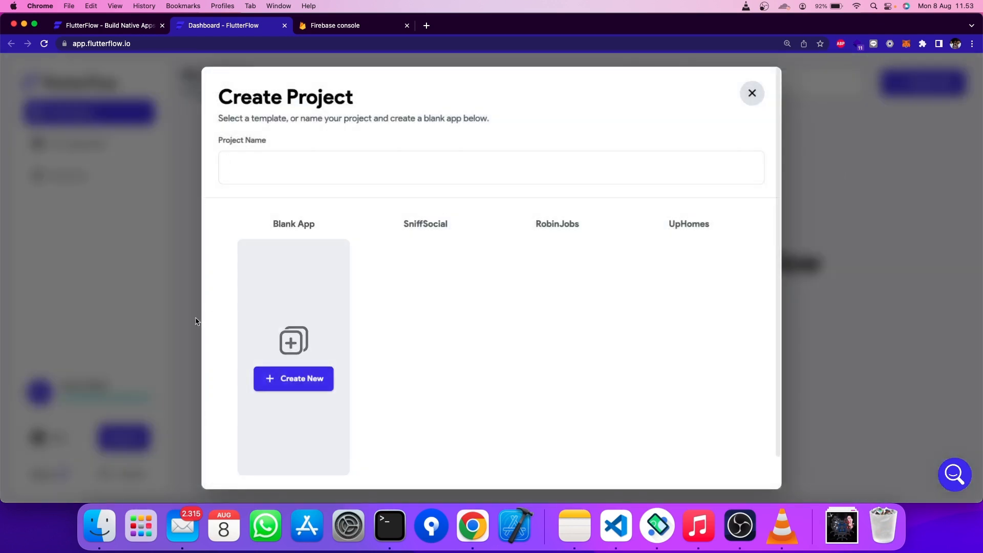
scroll(359, 315, "down", 3)
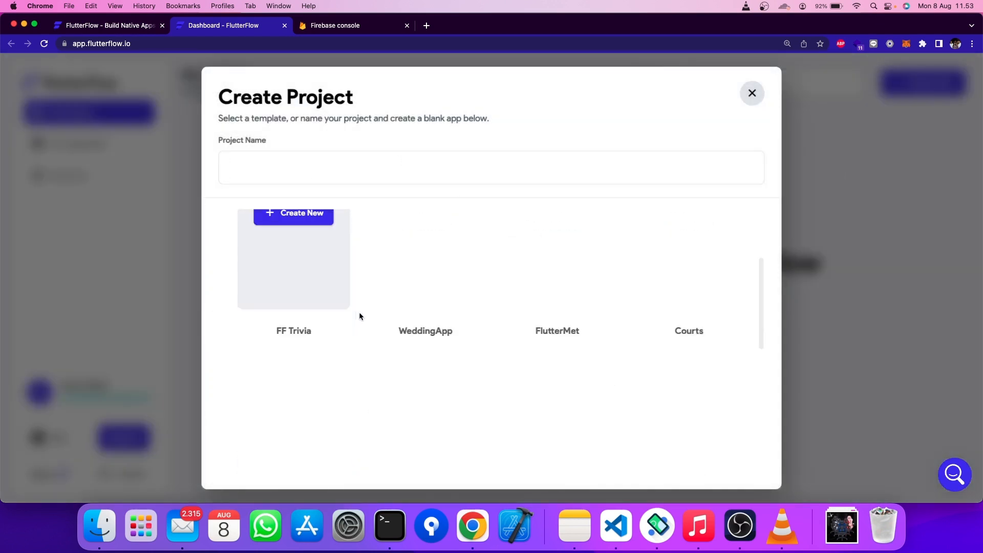
scroll(361, 313, "up", 3)
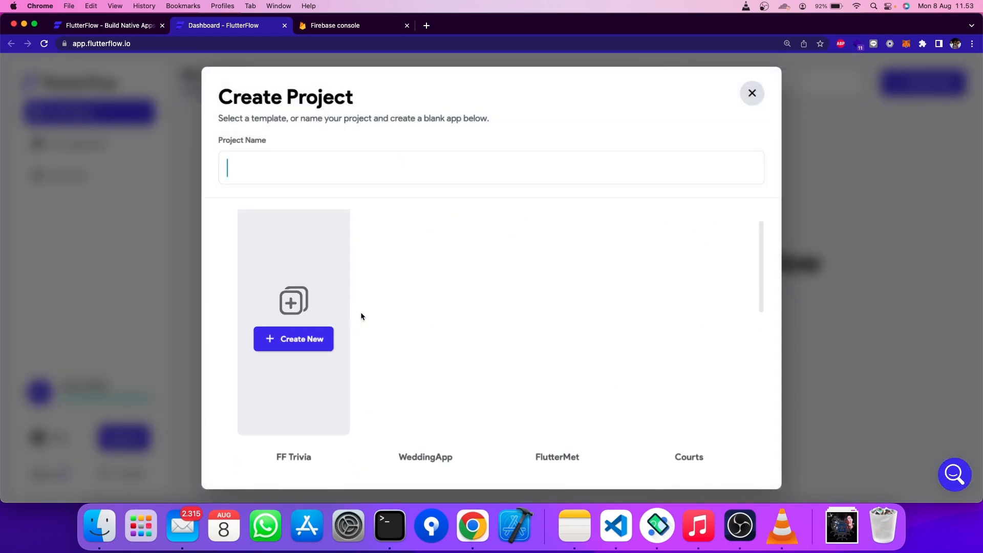
left_click(354, 176)
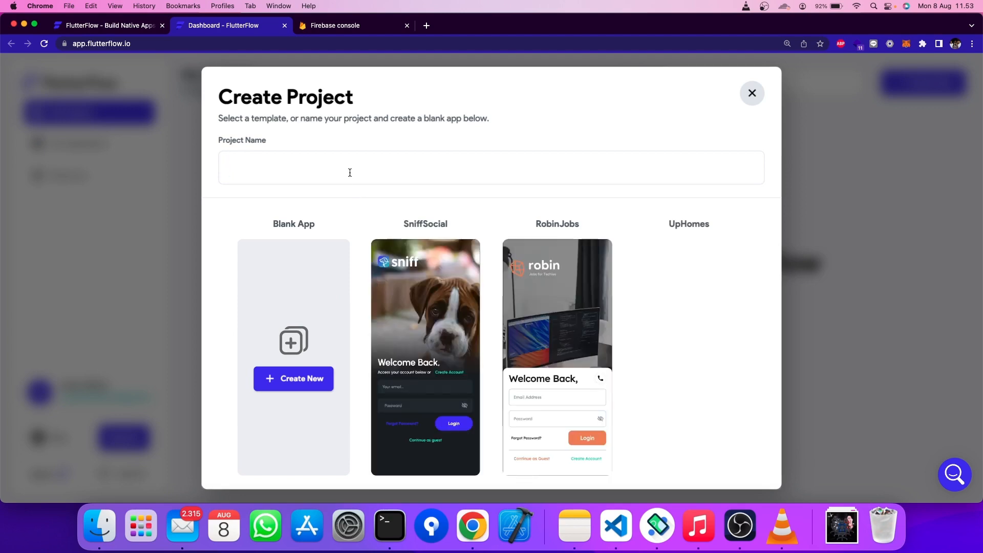
type("kopi")
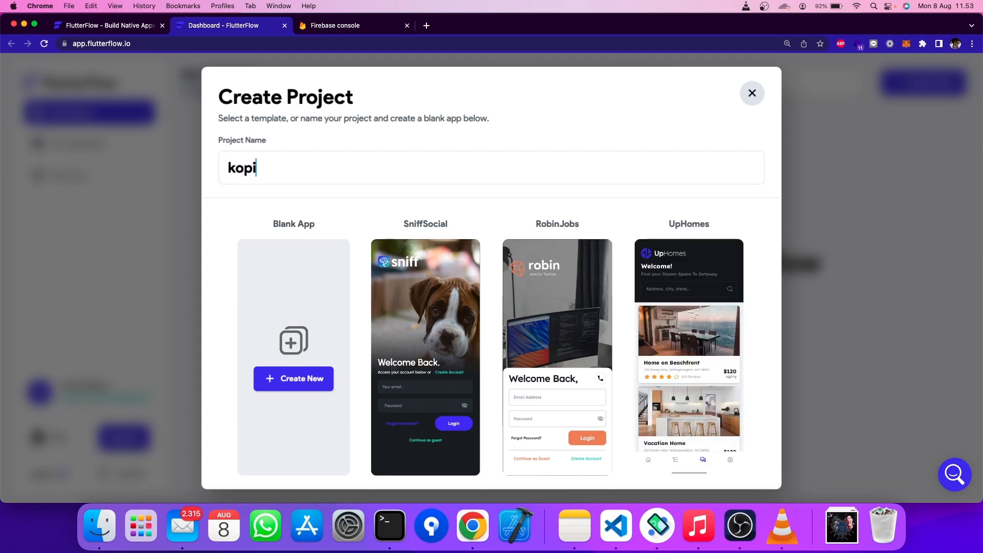
type("kopi")
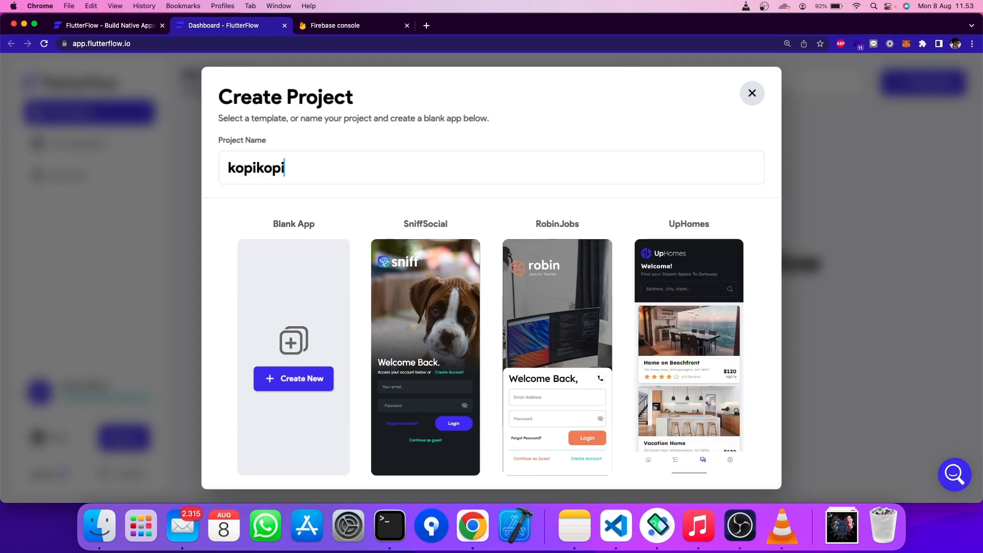
left_click(320, 377)
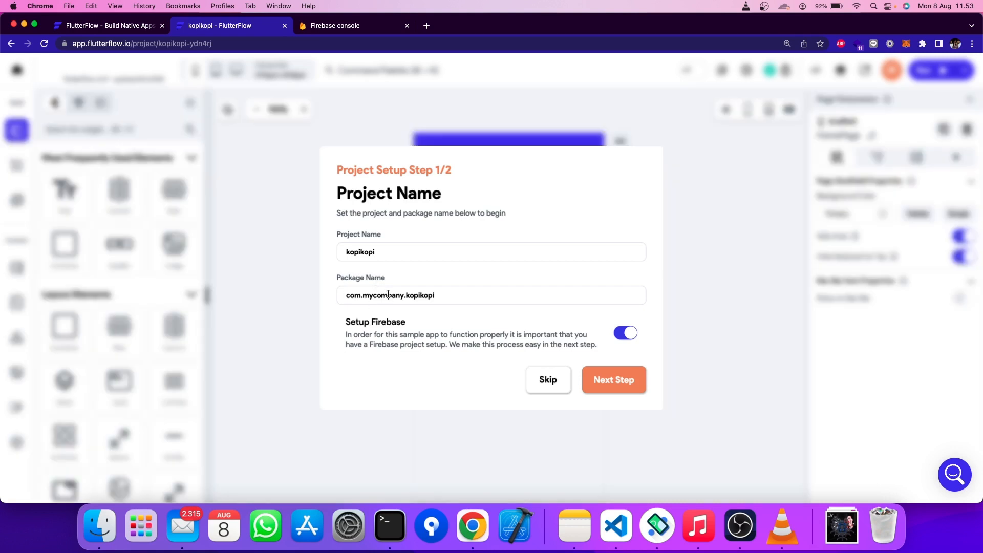
- Set the package name to com.kopianan.kopikopi, leave Setup Firebase off, and start building
double_click(388, 295)
type("kopianan")
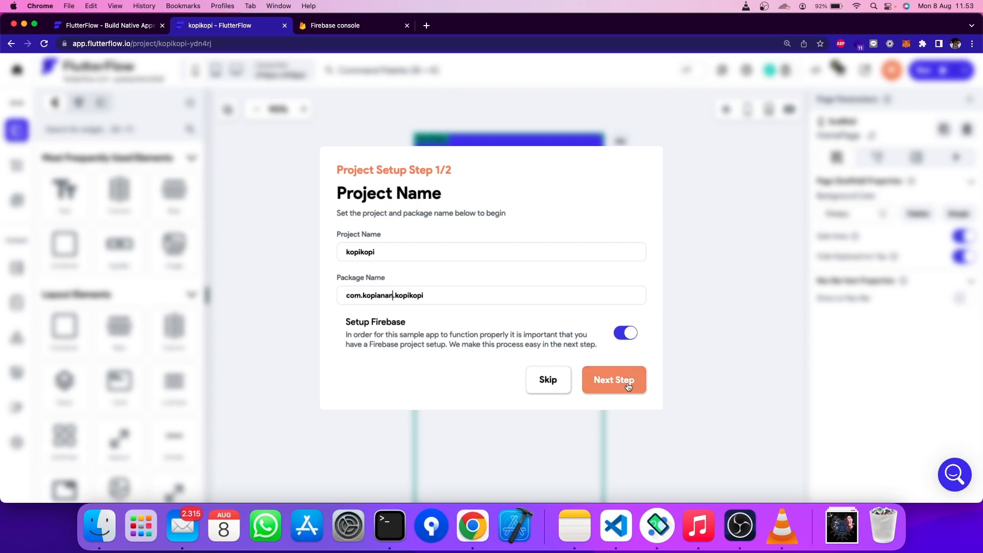
left_click(621, 338)
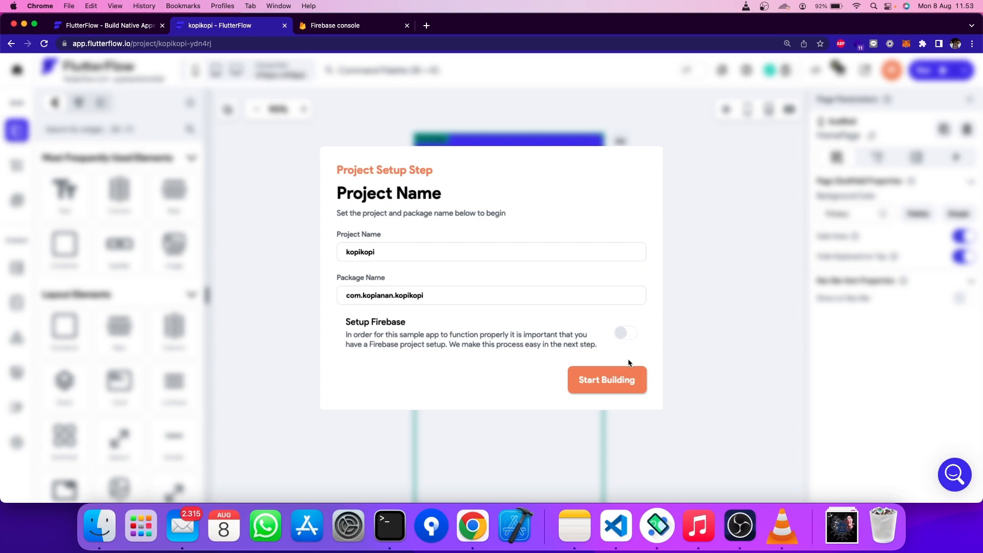
left_click(623, 338)
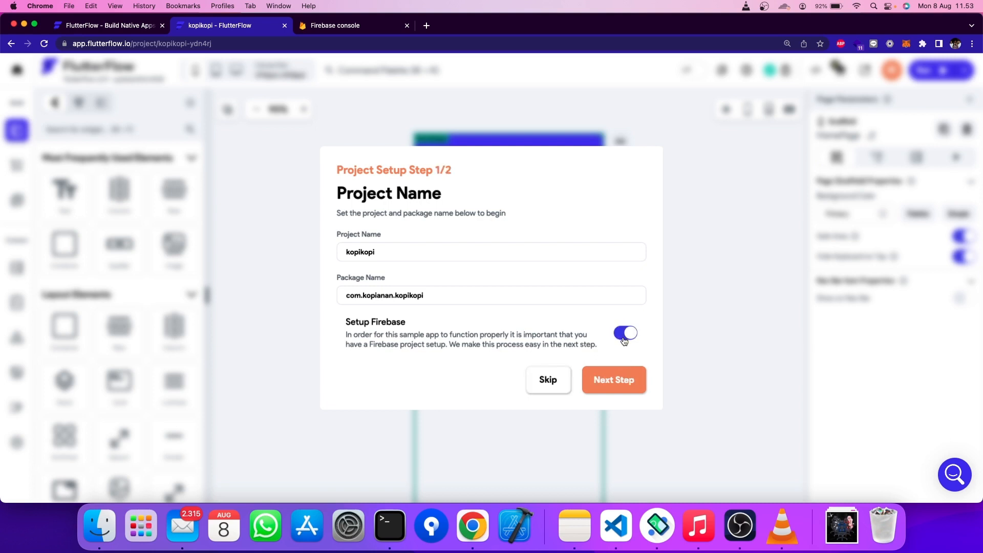
left_click(624, 339)
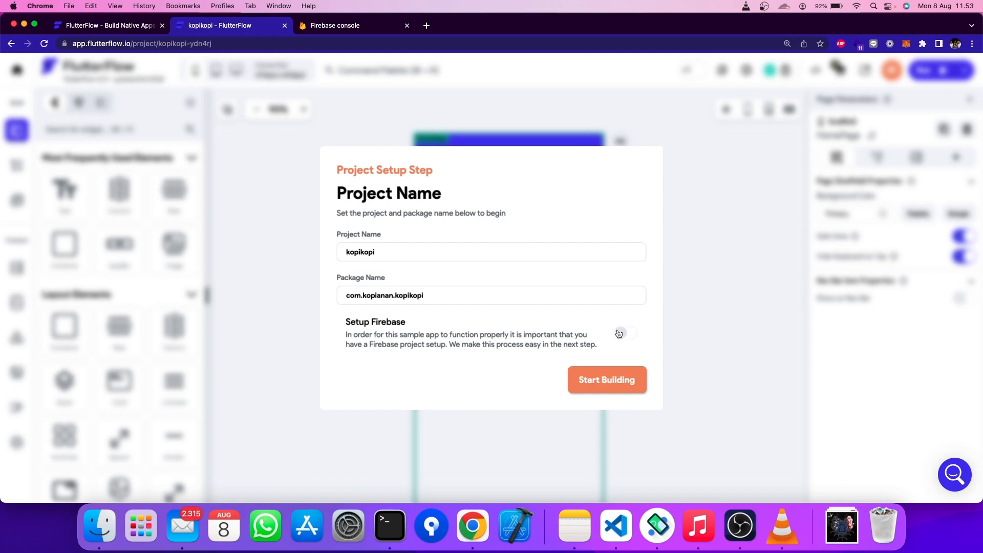
left_click(630, 379)
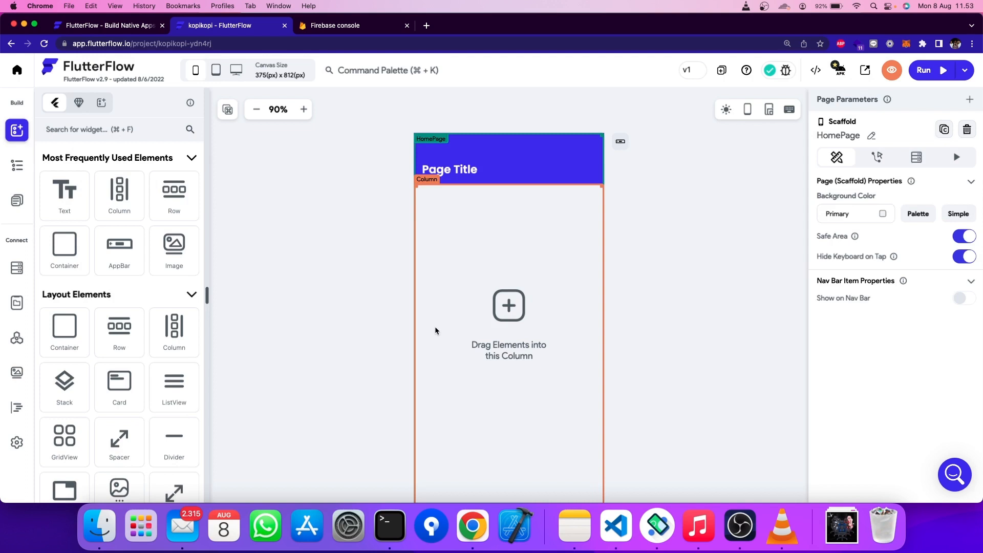
- Open the Page Selector to list the kopikopi pages, showing only HomePage
scroll(333, 310, "down", 5)
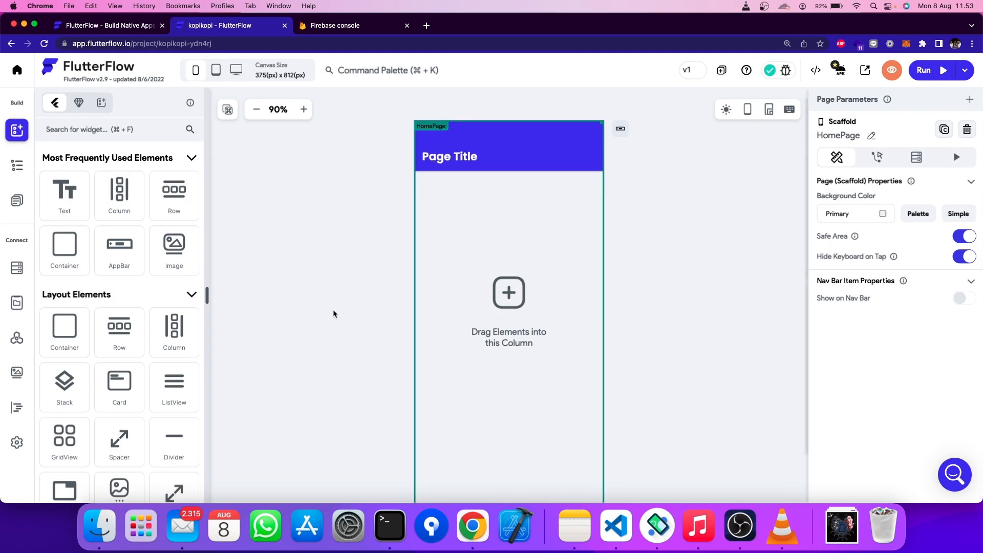
scroll(329, 287, "up", 5)
scroll(329, 287, "down", 5)
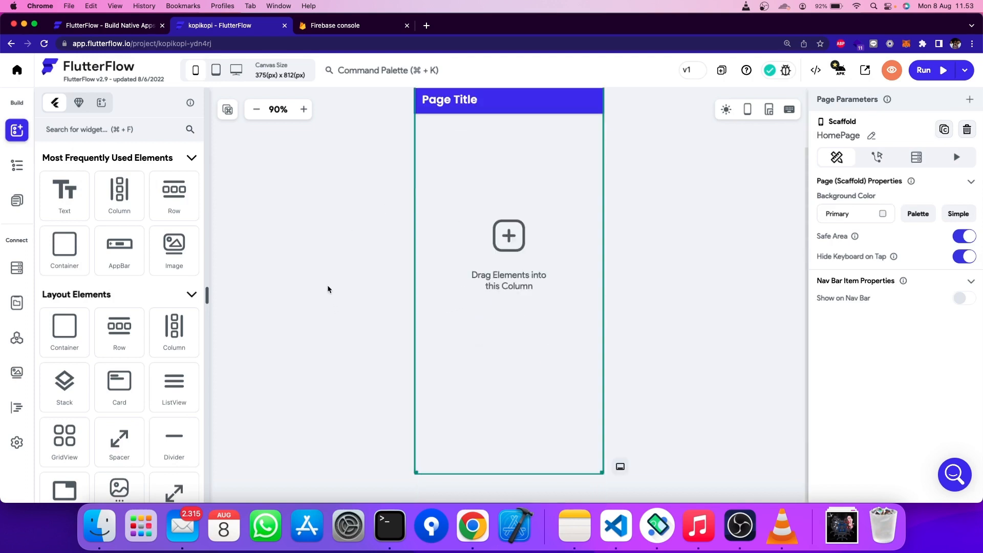
scroll(328, 287, "up", 5)
scroll(303, 277, "down", 5)
scroll(303, 277, "up", 5)
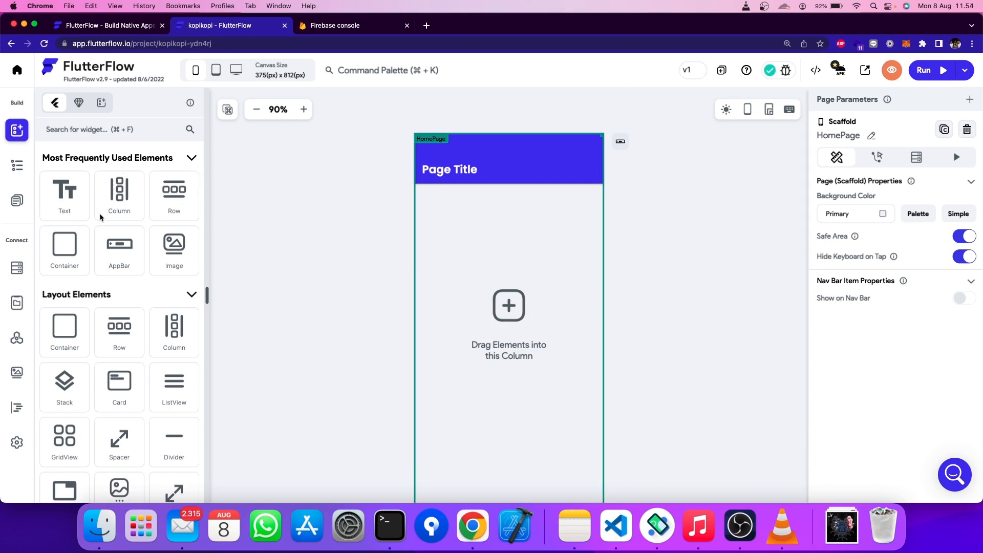
scroll(98, 212, "down", 2)
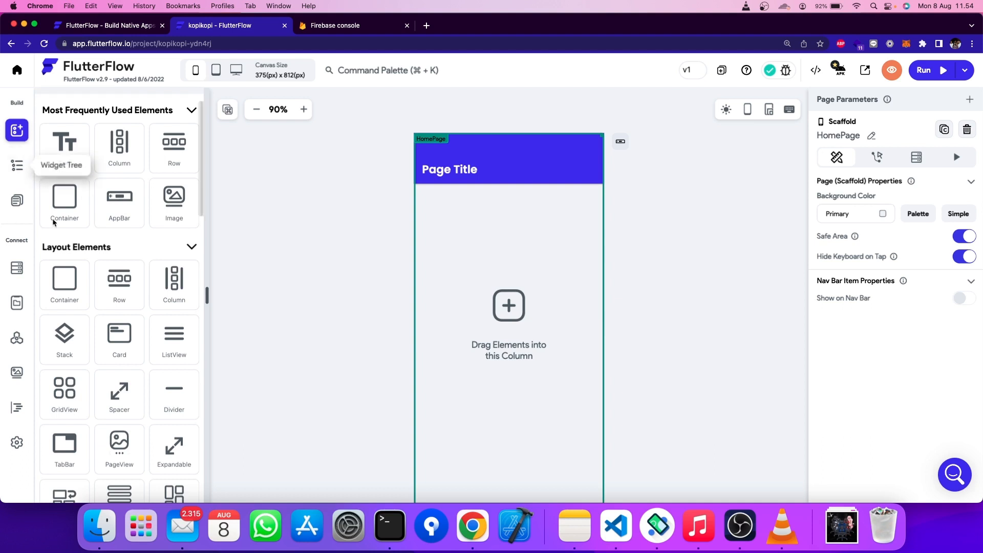
left_click(20, 203)
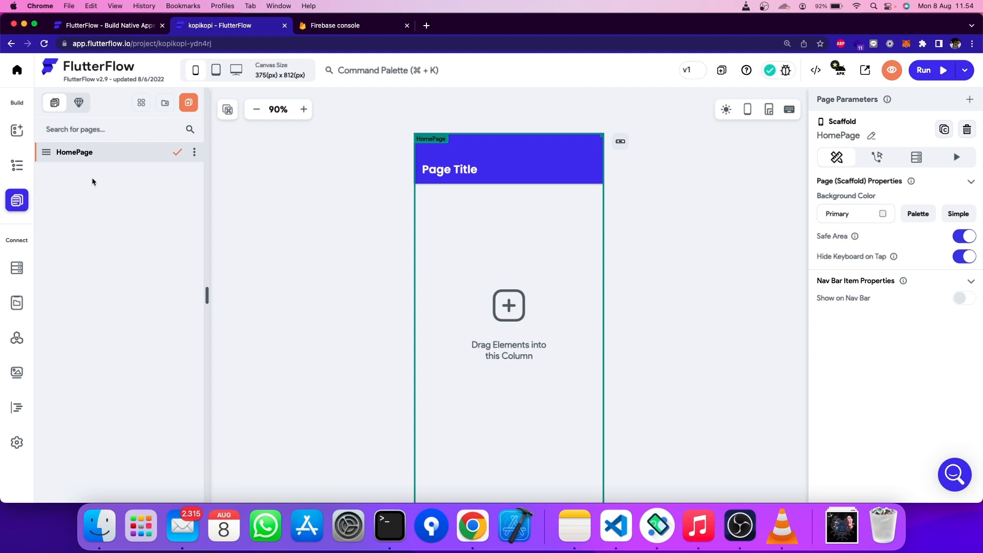
- Start a new page and browse the Auth, Chat and Content templates, ending on Auth
left_click(189, 103)
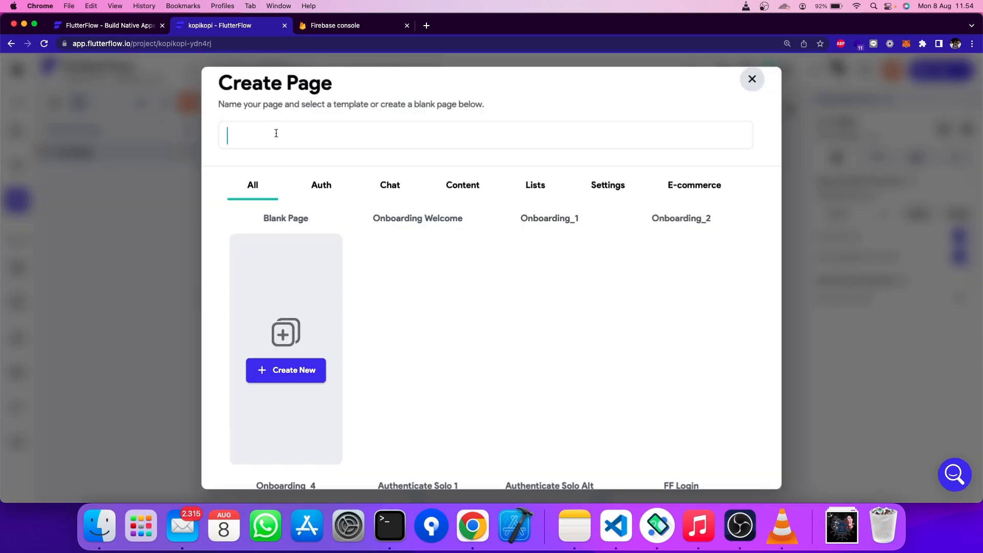
left_click(330, 193)
left_click(402, 194)
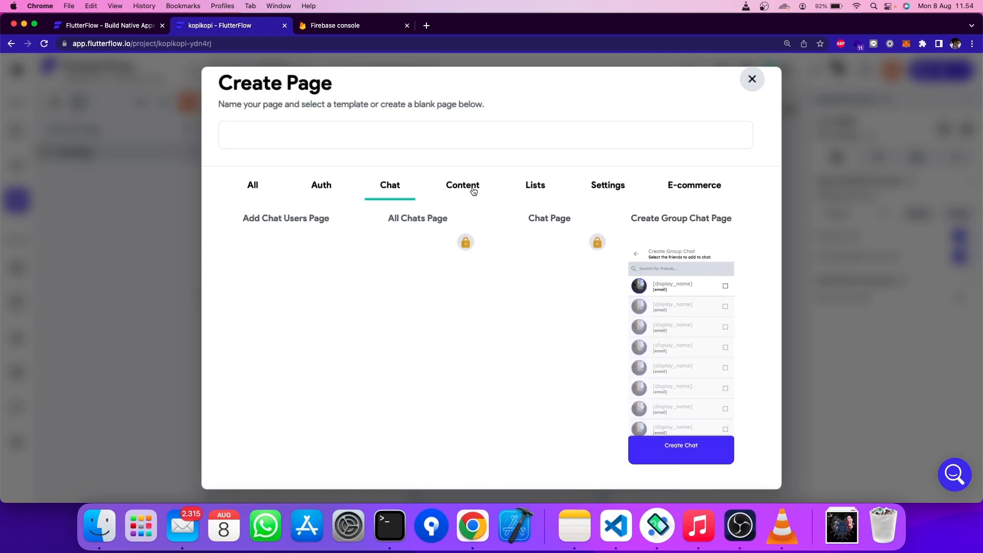
left_click(469, 192)
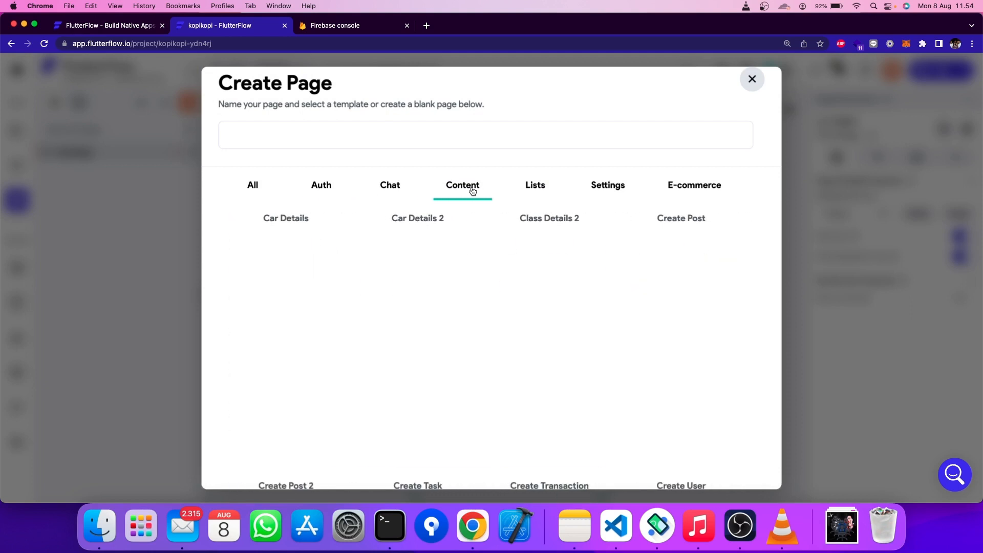
left_click(321, 187)
mouse_move(375, 268)
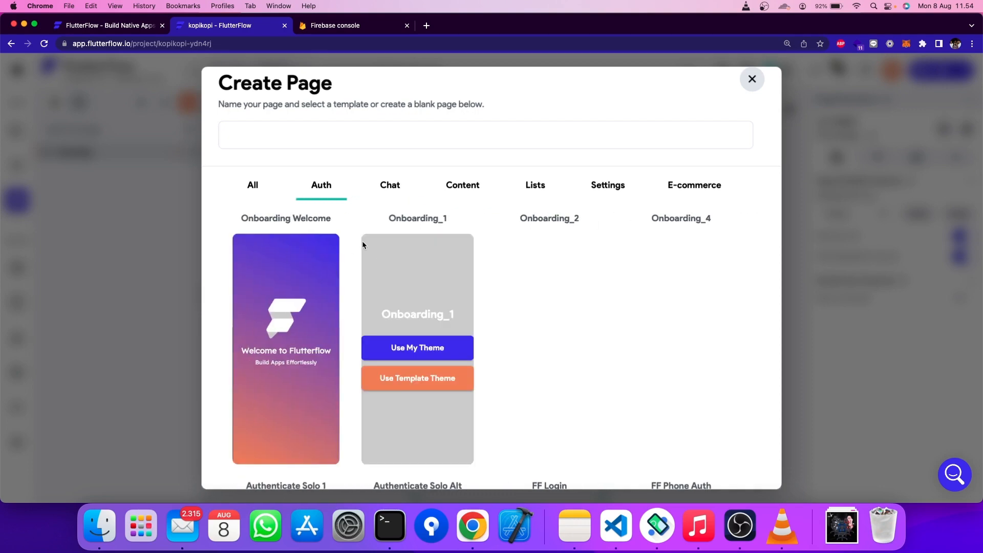
scroll(434, 278, "down", 2)
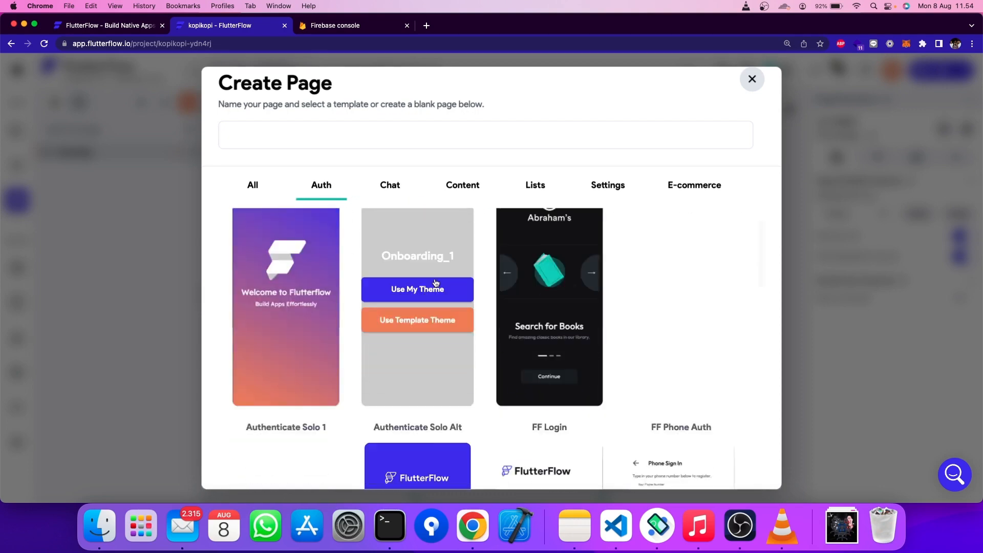
scroll(435, 283, "down", 10)
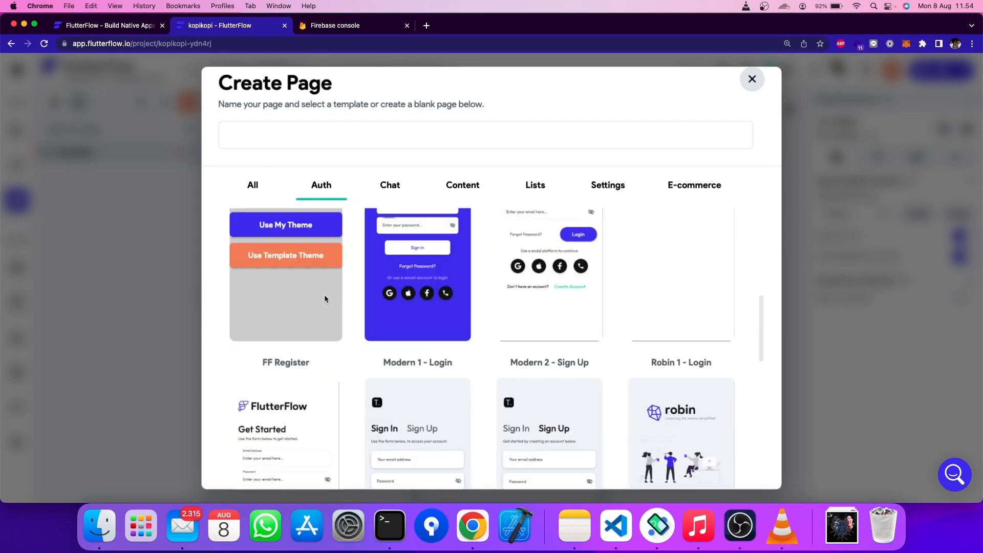
scroll(325, 296, "up", 2)
scroll(325, 295, "down", 5)
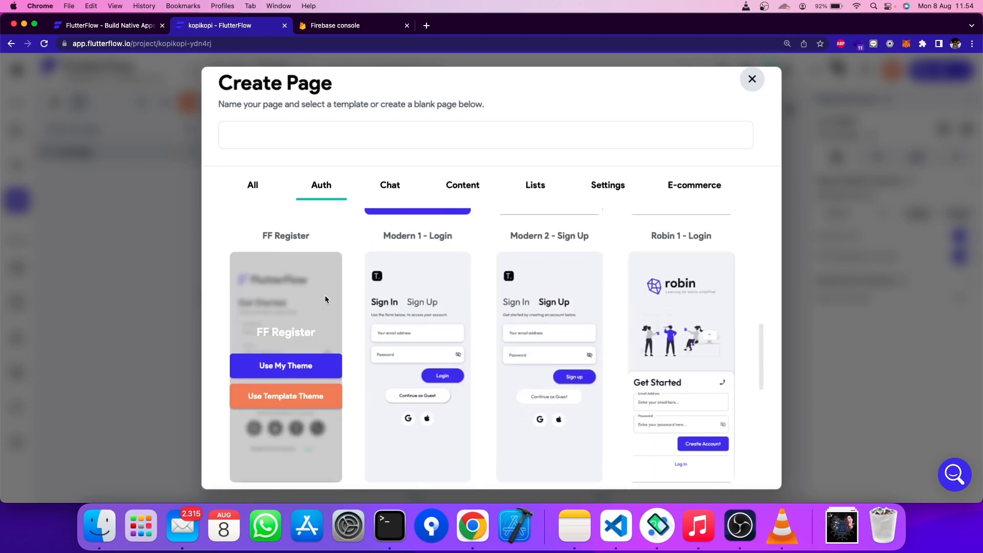
scroll(325, 299, "down", 1)
scroll(326, 295, "up", 15)
- Name the new page AuthPage
left_click(418, 133)
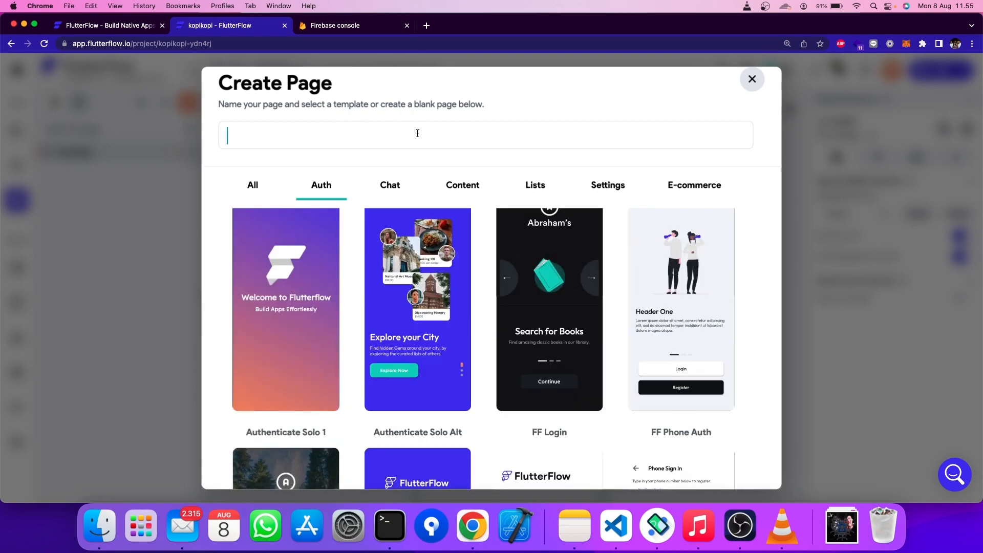
type("AuthPage")
mouse_move(674, 252)
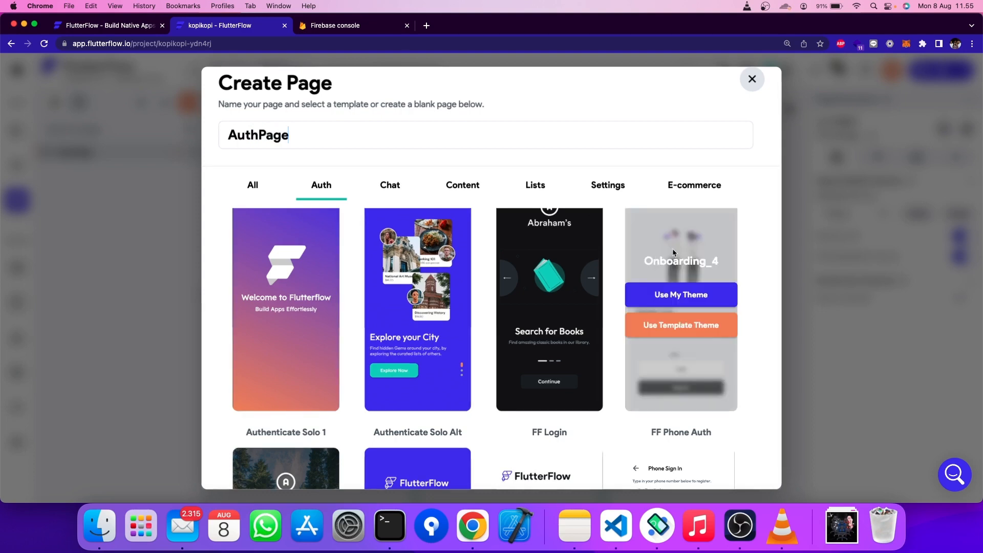
scroll(766, 212, "down", 1)
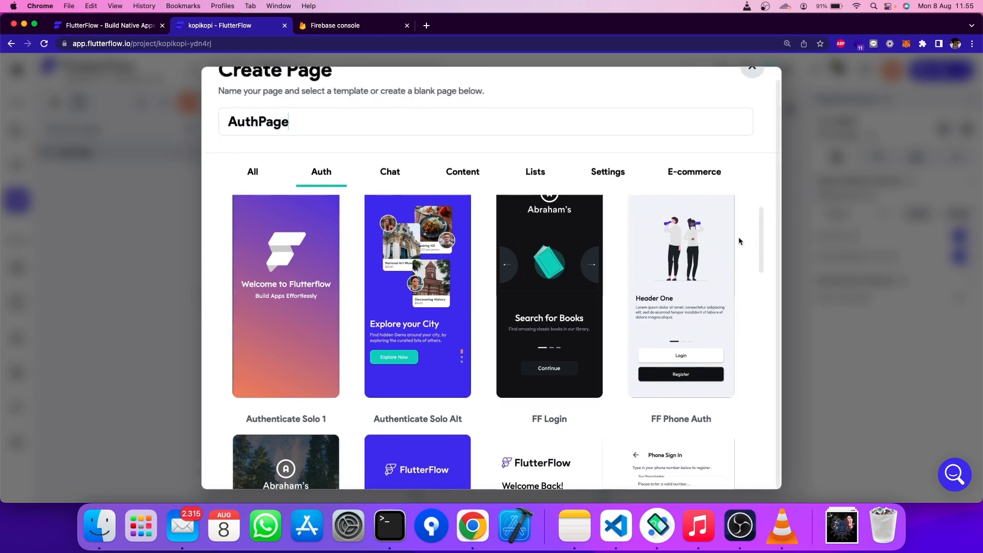
scroll(709, 261, "up", 2)
scroll(709, 263, "down", 1)
scroll(709, 263, "up", 1)
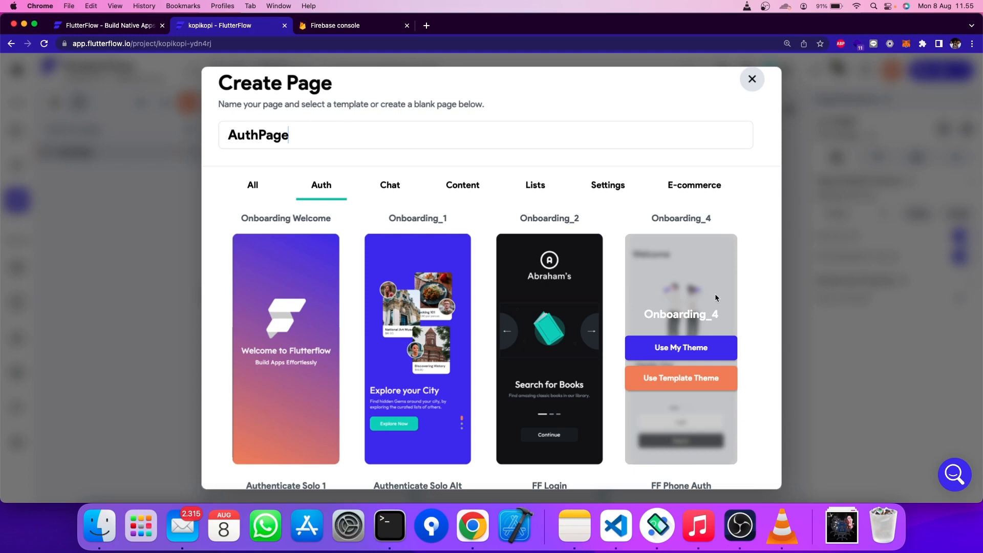
- Create AuthPage from the Onboarding_4 template with my theme and preview it
left_click(697, 343)
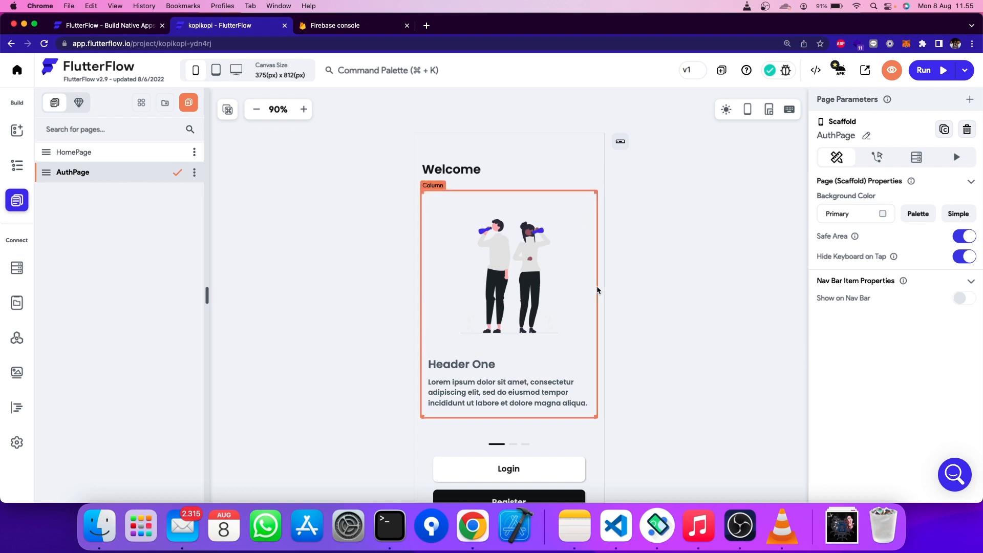
scroll(594, 313, "down", 2)
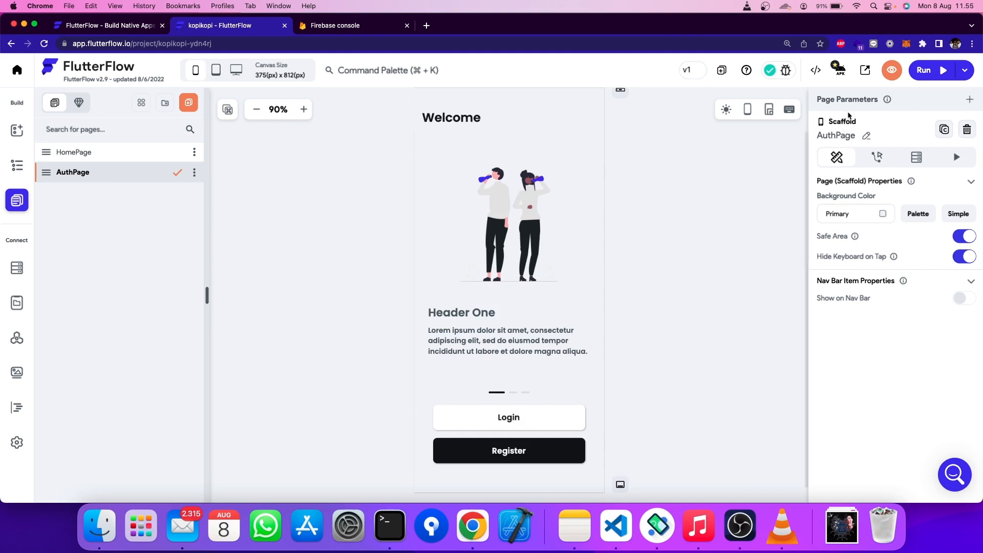
left_click(892, 71)
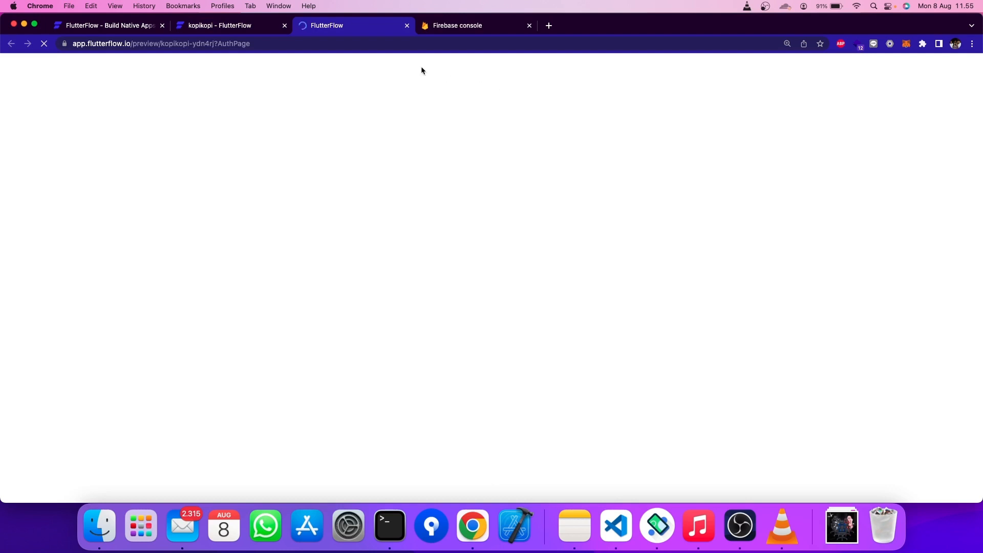
left_click(268, 30)
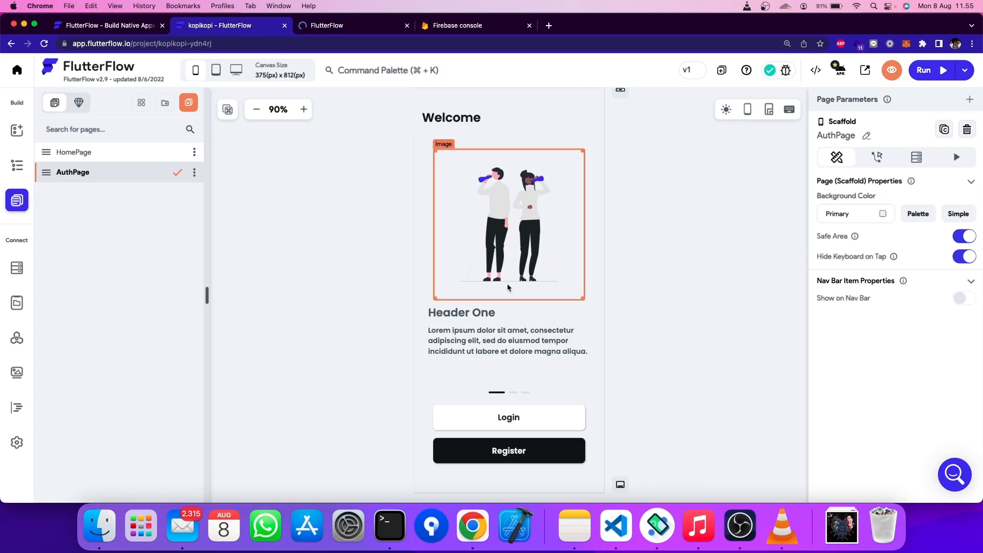
- Delete HomePage so AuthPage is the only page
left_click(127, 153)
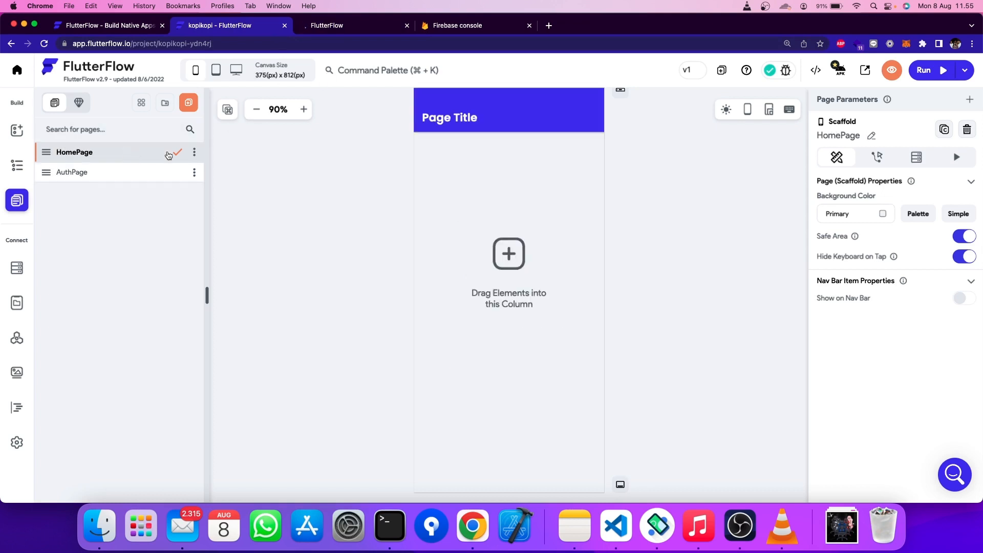
left_click(194, 153)
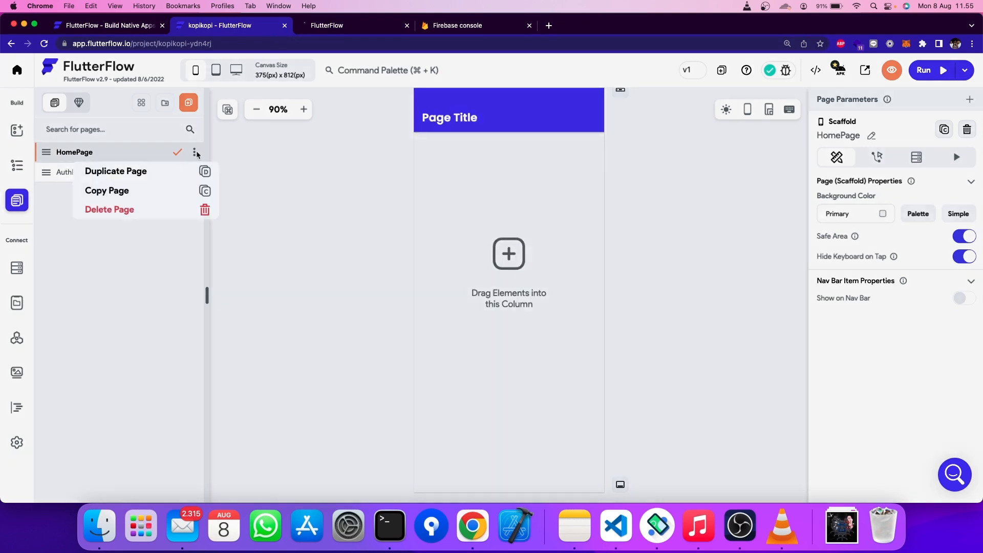
left_click(183, 210)
left_click(546, 296)
left_click(336, 29)
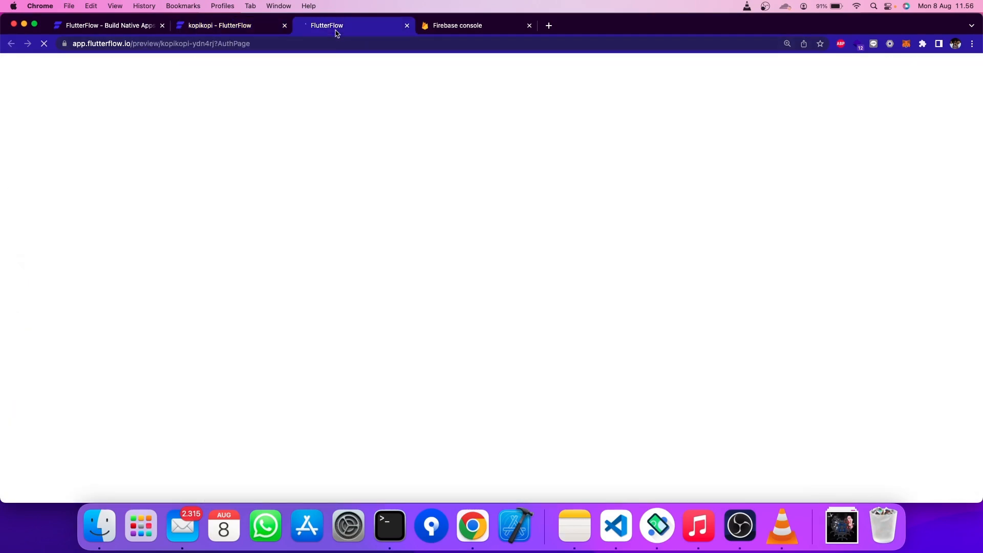
left_click(221, 30)
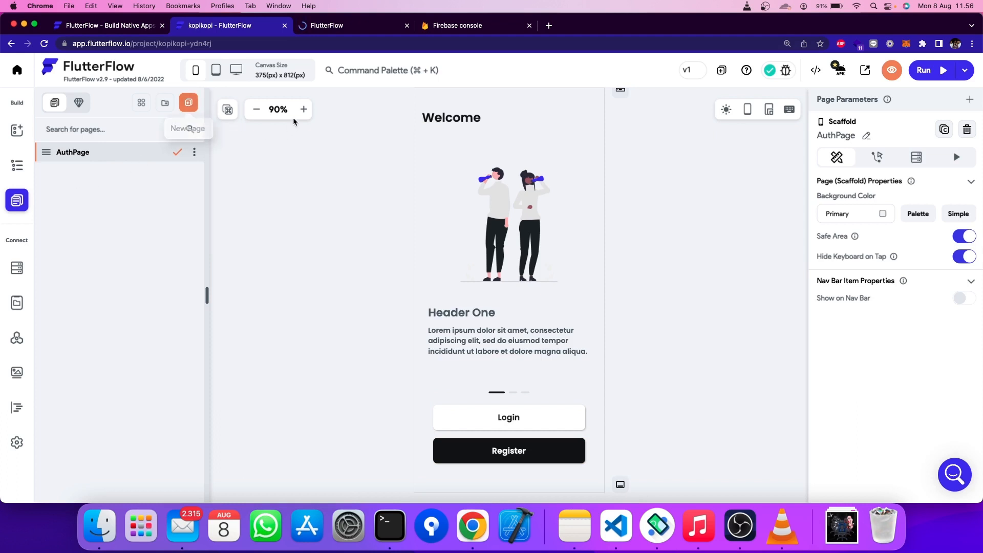
- Create LoginPage from the Auth 'Simple 2 - Login' template with my theme, then reopen AuthPage
left_click(189, 104)
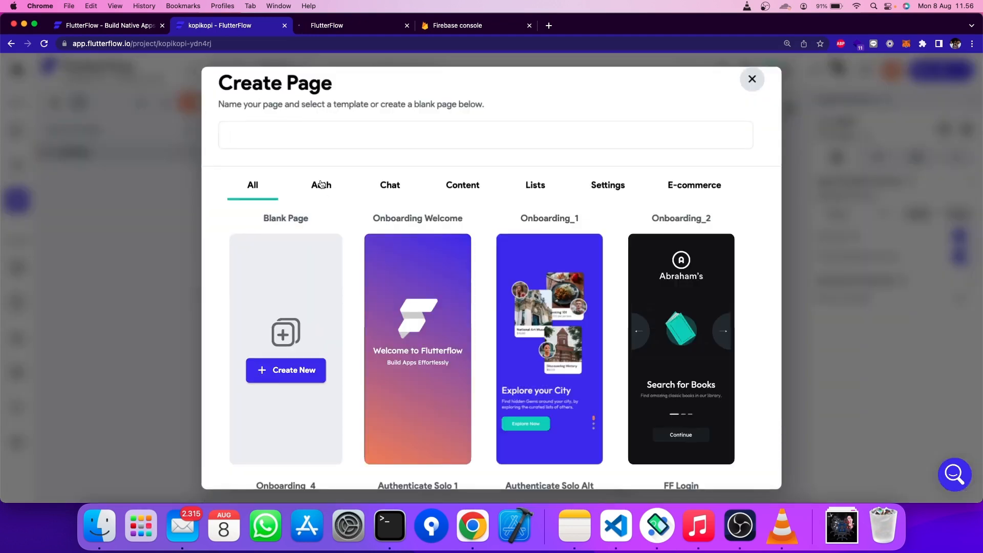
type("LoginPage")
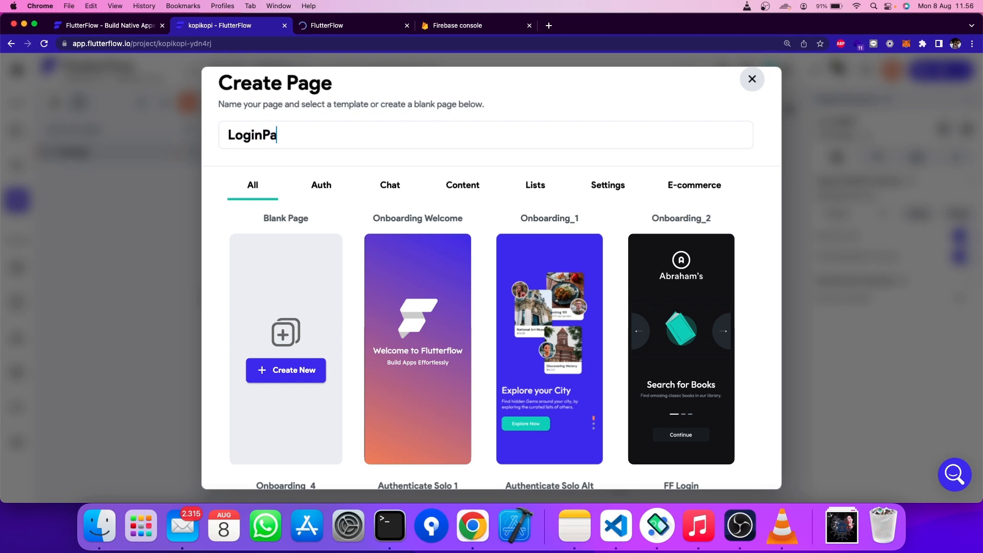
mouse_move(407, 266)
left_click(322, 186)
scroll(416, 318, "down", 5)
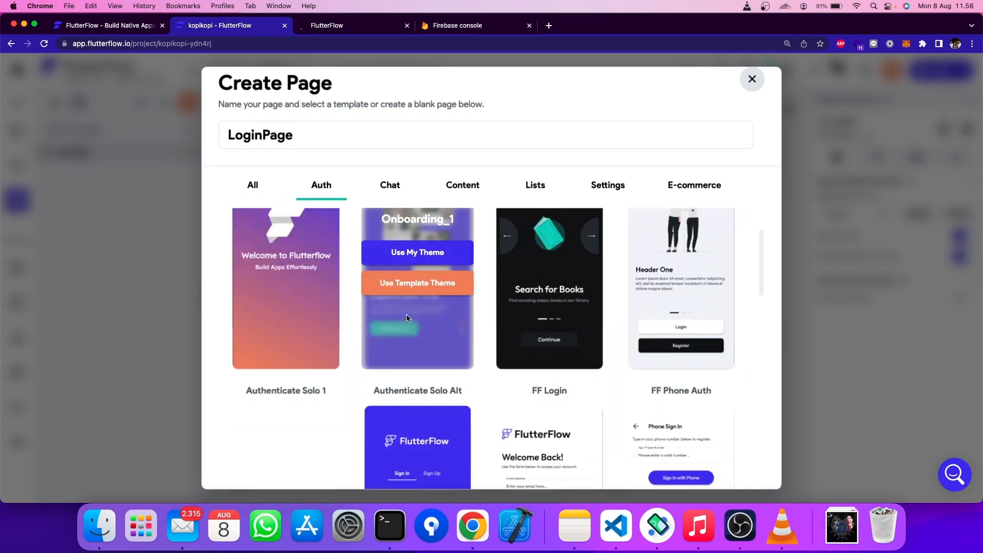
scroll(416, 322, "down", 10)
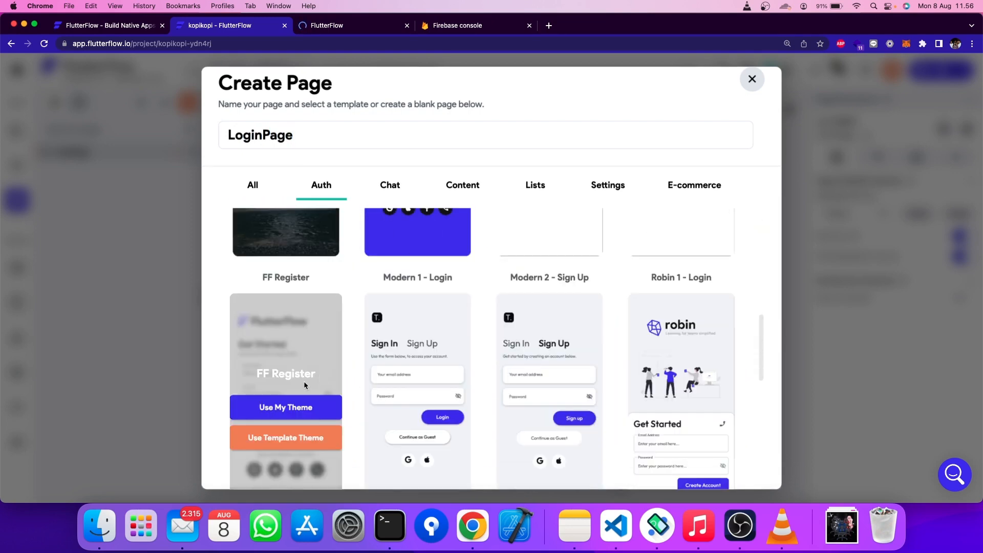
mouse_move(541, 395)
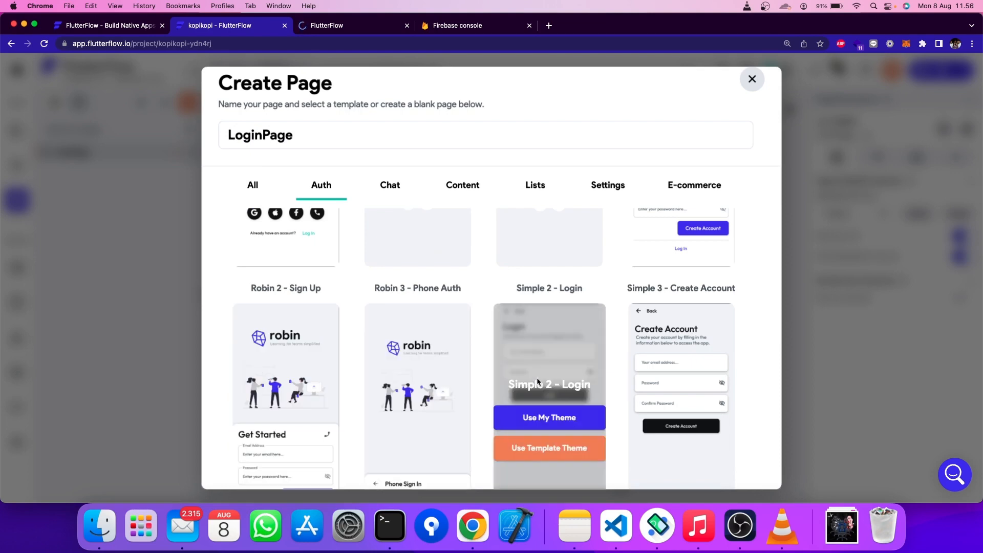
left_click(547, 419)
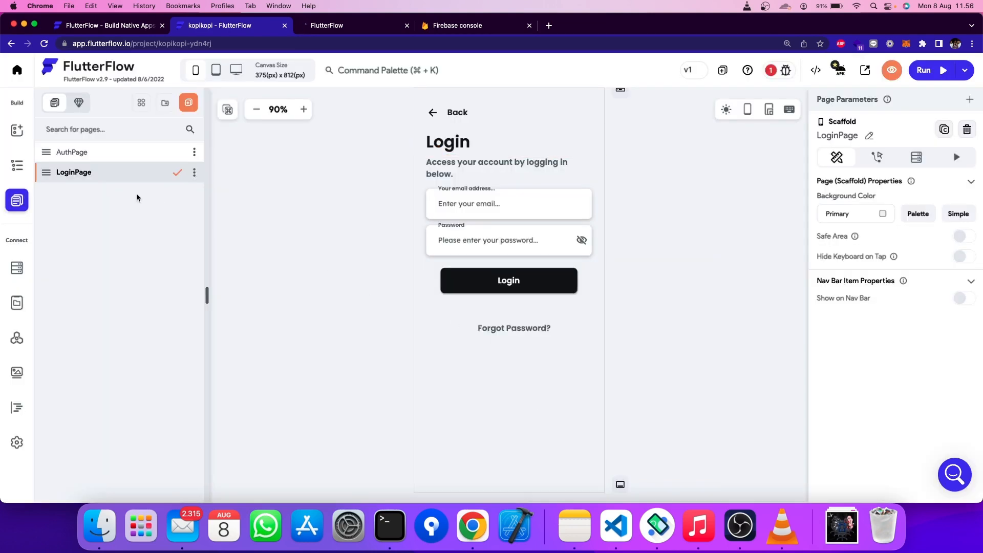
left_click(189, 103)
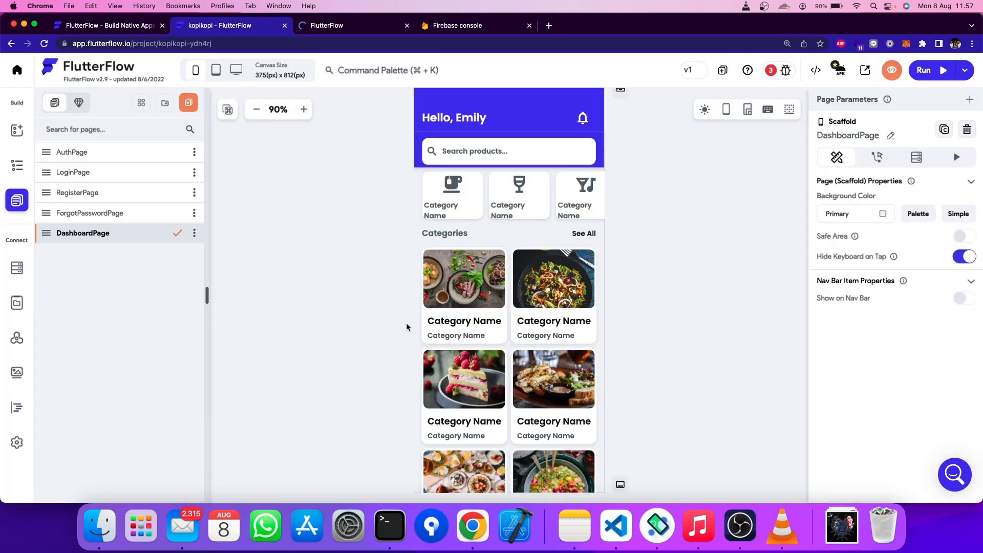
left_click(116, 154)
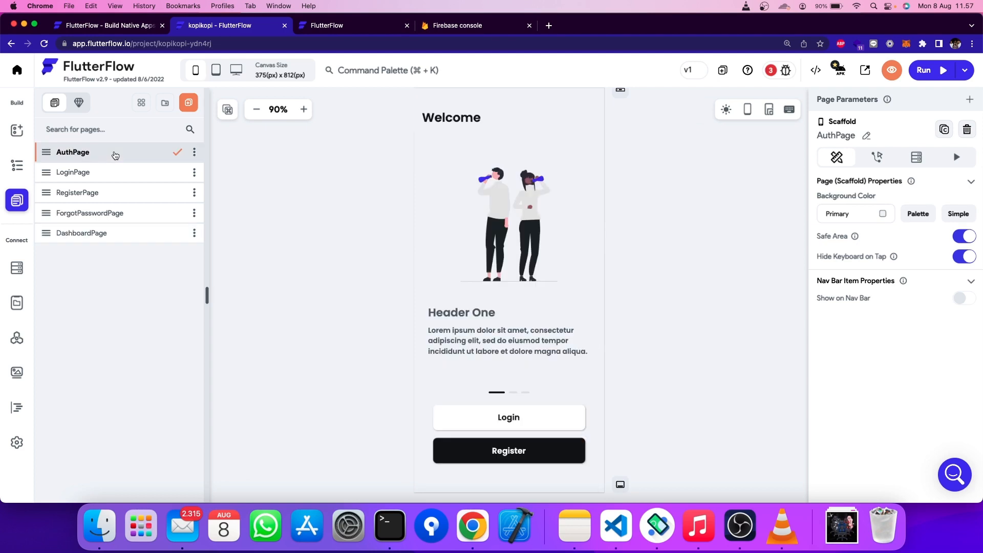
left_click(333, 25)
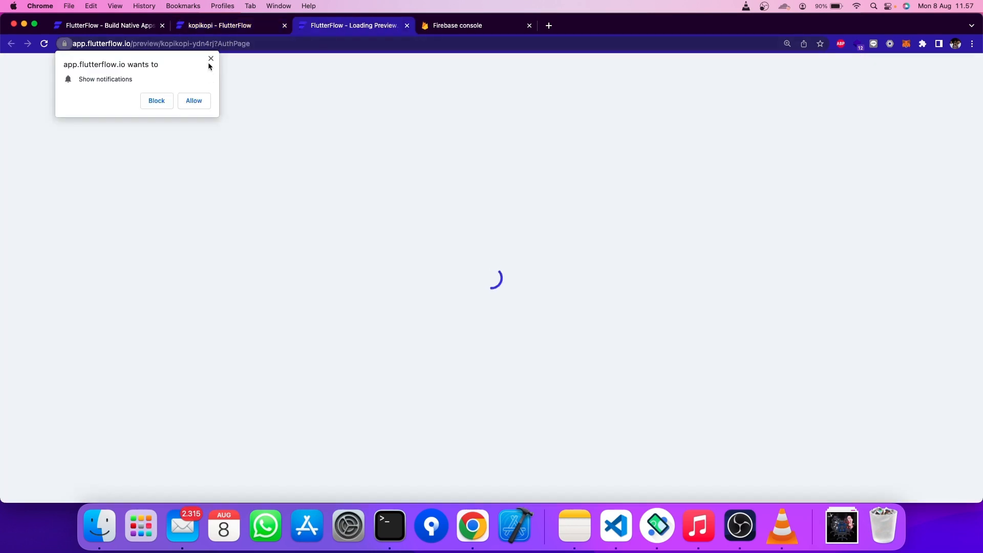
left_click(210, 59)
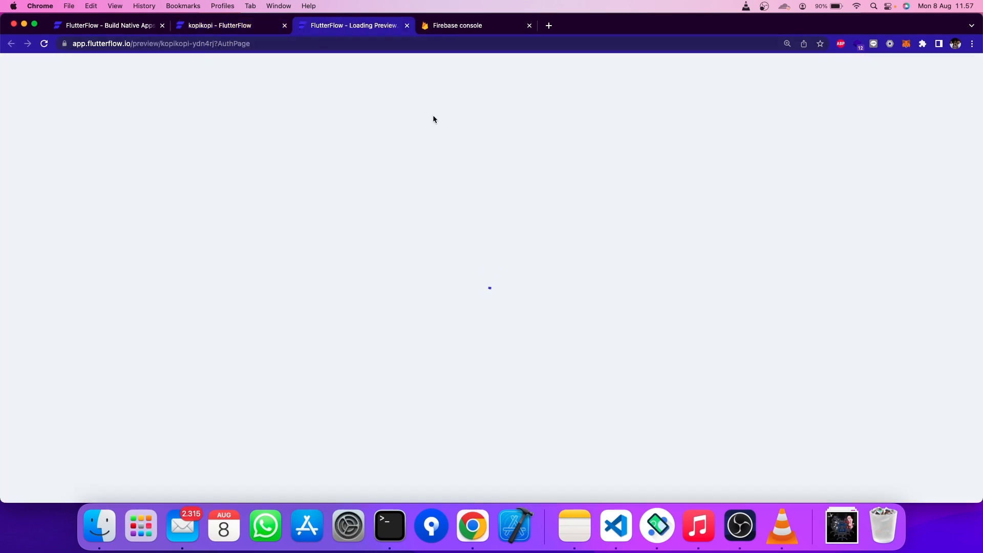
scroll(428, 204, "down", 2)
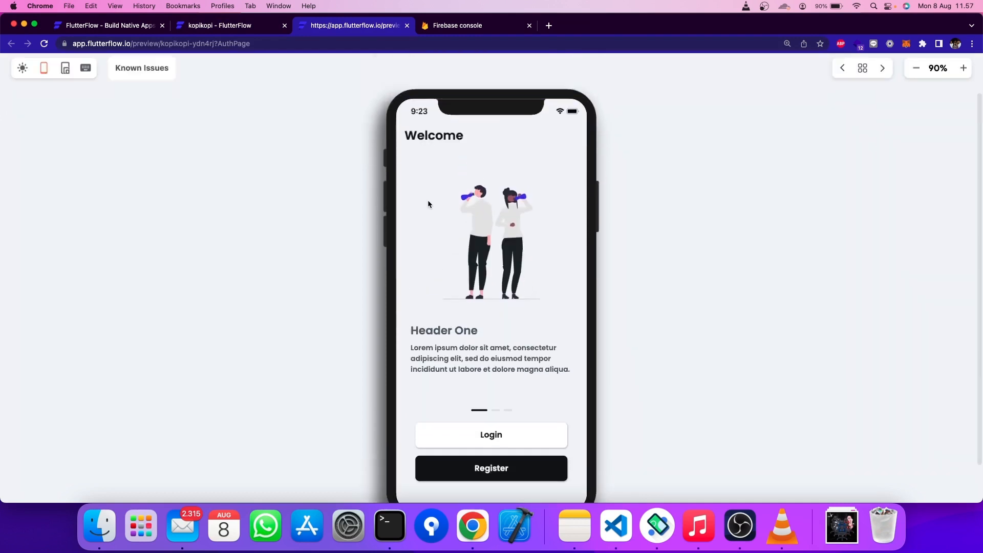
scroll(428, 203, "up", 2)
scroll(428, 204, "down", 2)
scroll(428, 204, "up", 2)
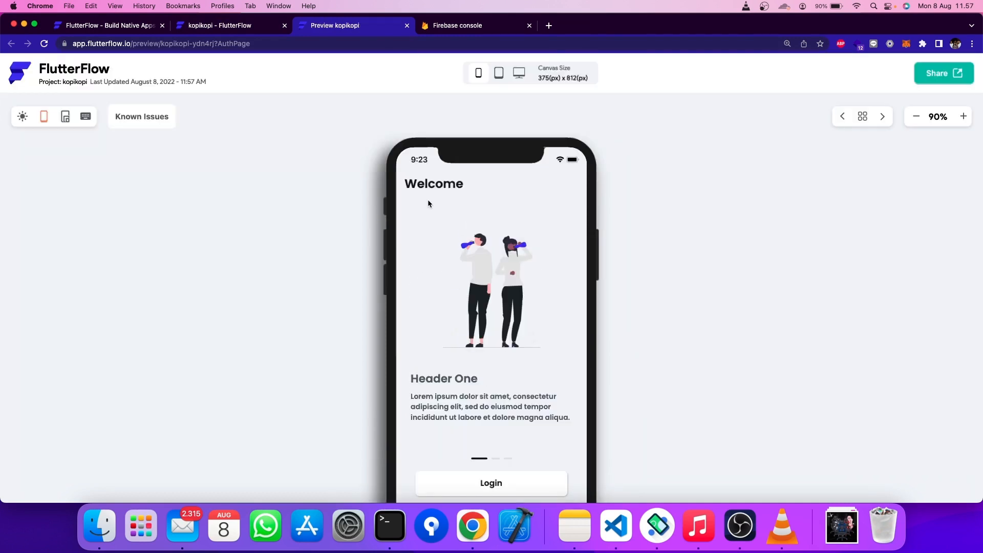
left_click(500, 77)
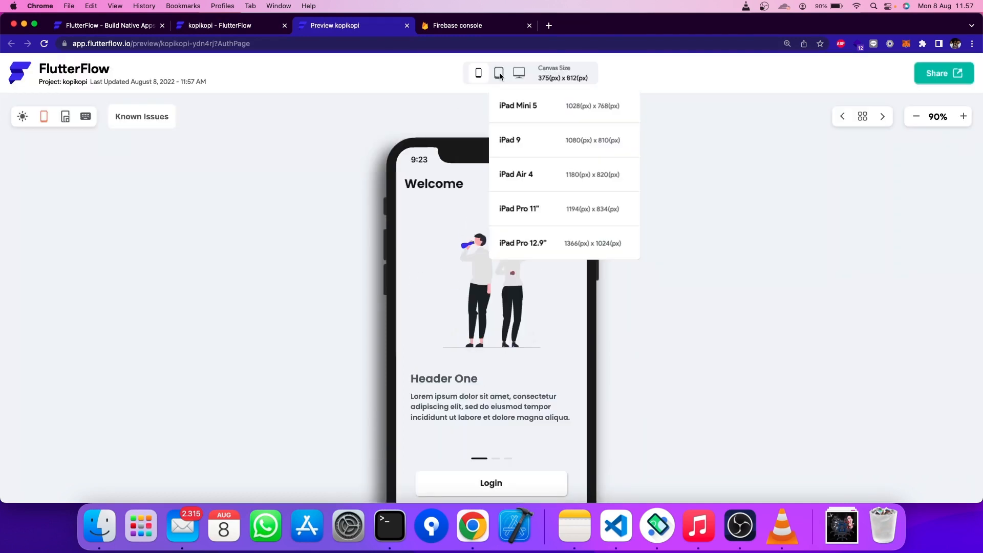
left_click(508, 107)
scroll(463, 208, "down", 2)
scroll(464, 207, "up", 2)
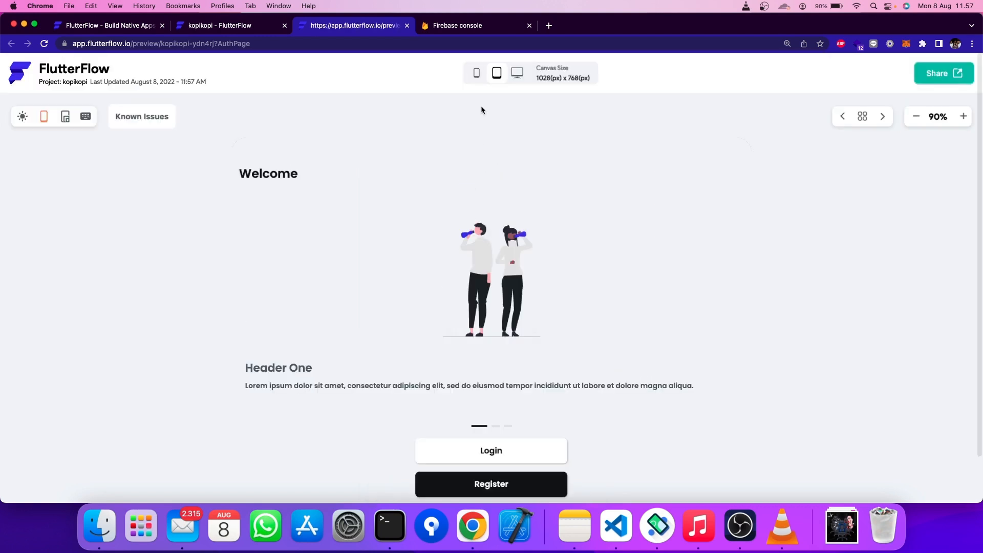
left_click(512, 73)
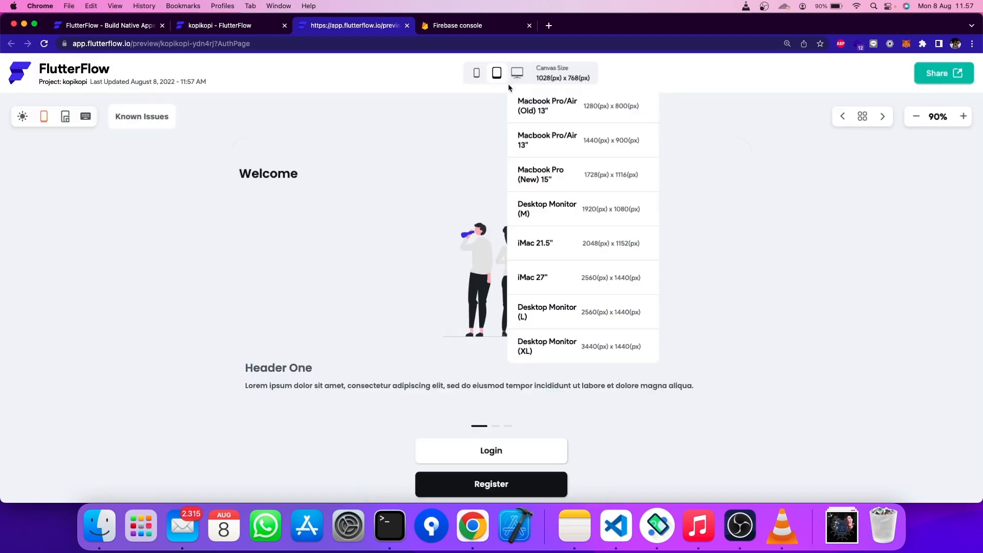
left_click(533, 112)
scroll(517, 182, "down", 2)
scroll(513, 180, "up", 2)
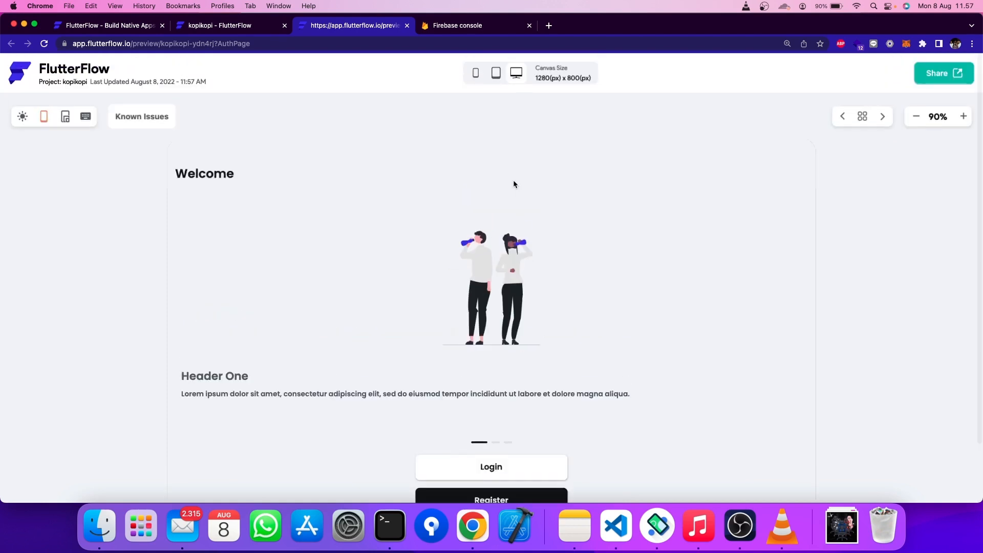
left_click(476, 73)
left_click(490, 114)
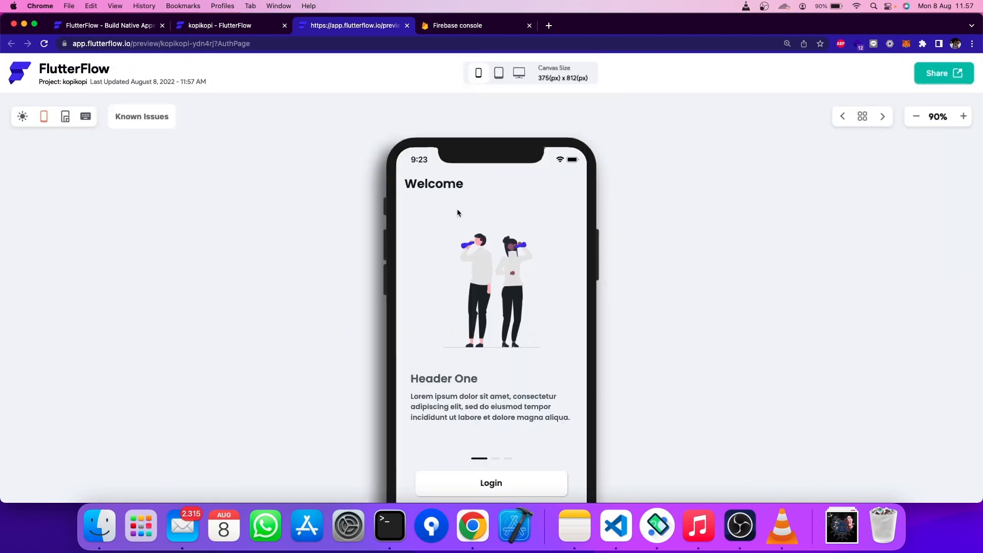
scroll(457, 215, "down", 2)
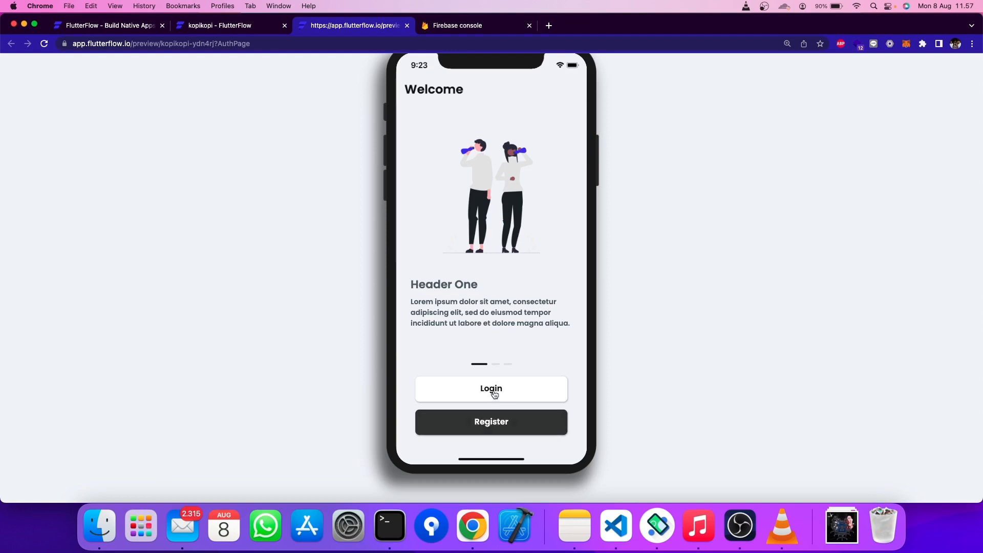
left_click(231, 27)
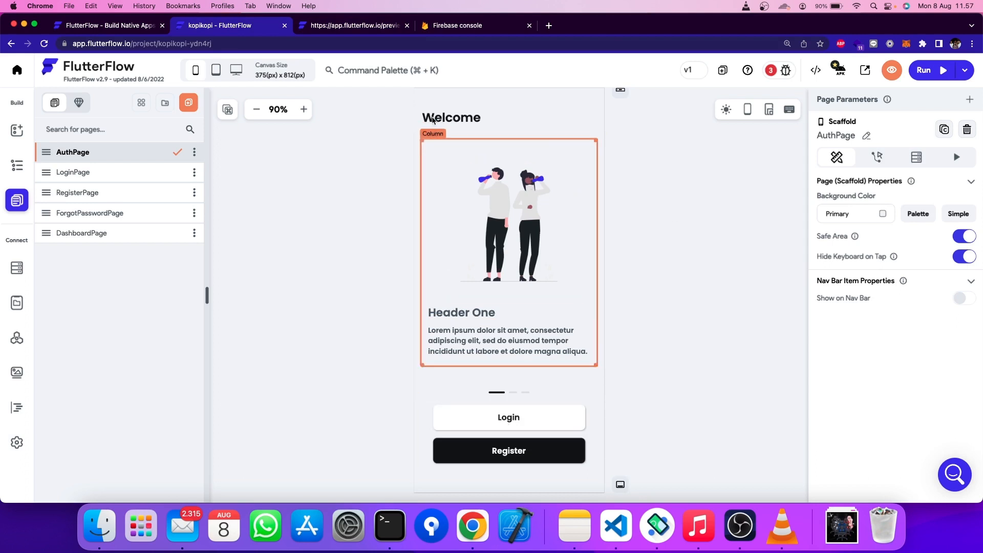
- Finish the Firebase project setup, then open Project Setup > Firebase in FlutterFlow's settings
left_click(487, 28)
left_click(385, 292)
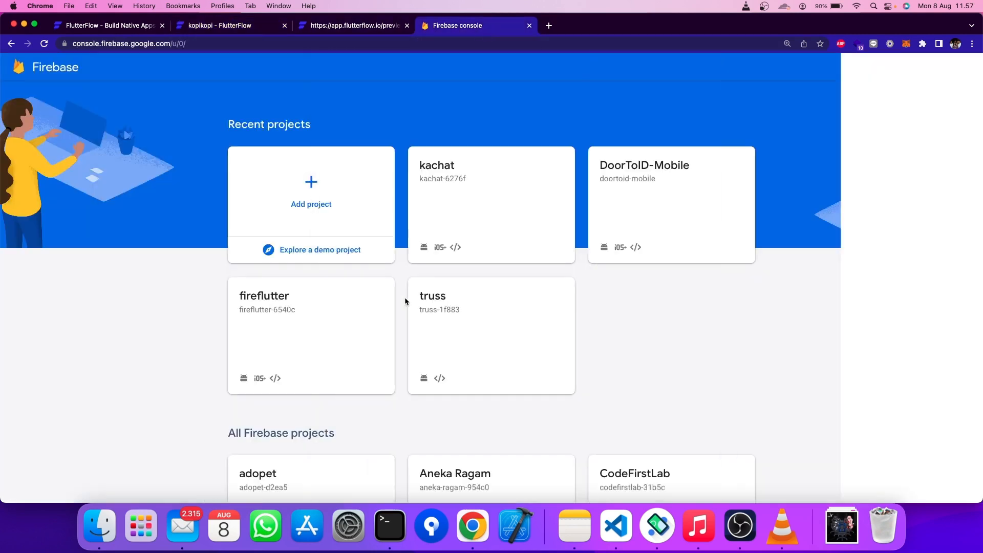
left_click(226, 27)
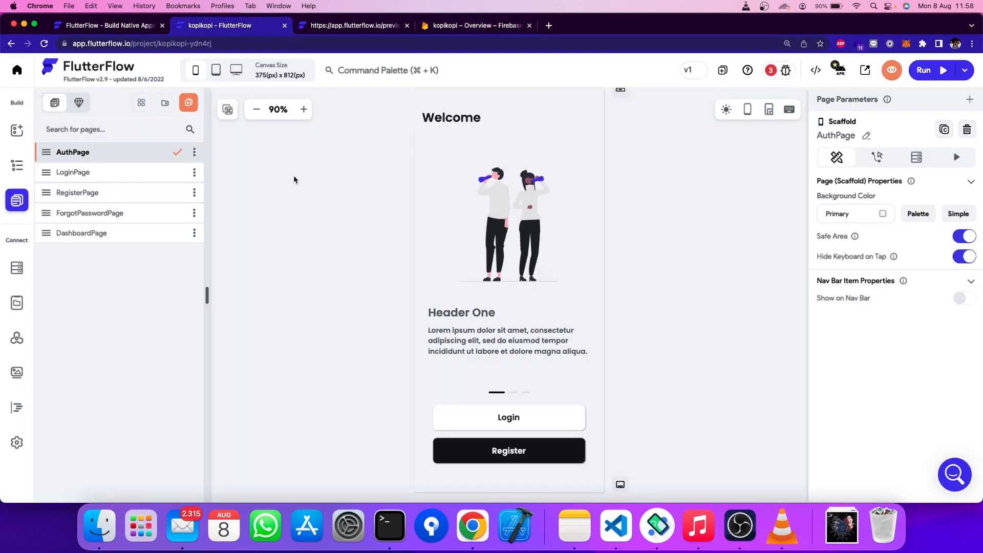
left_click(16, 445)
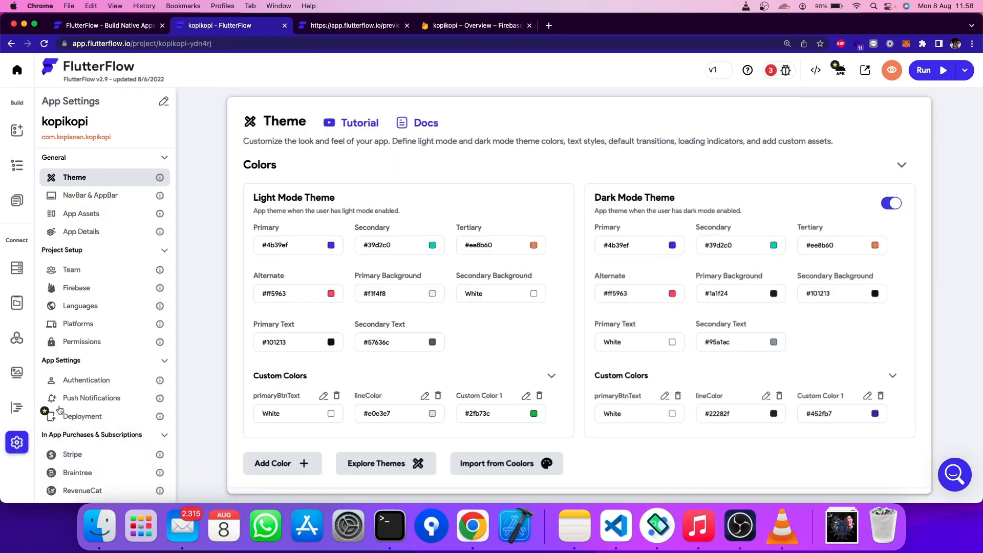
scroll(77, 359, "down", 5)
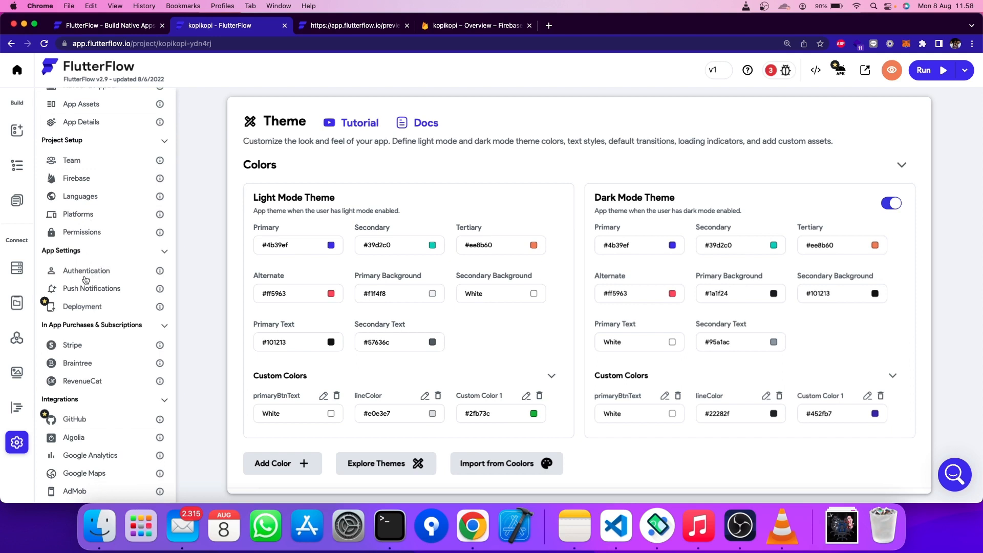
left_click(87, 178)
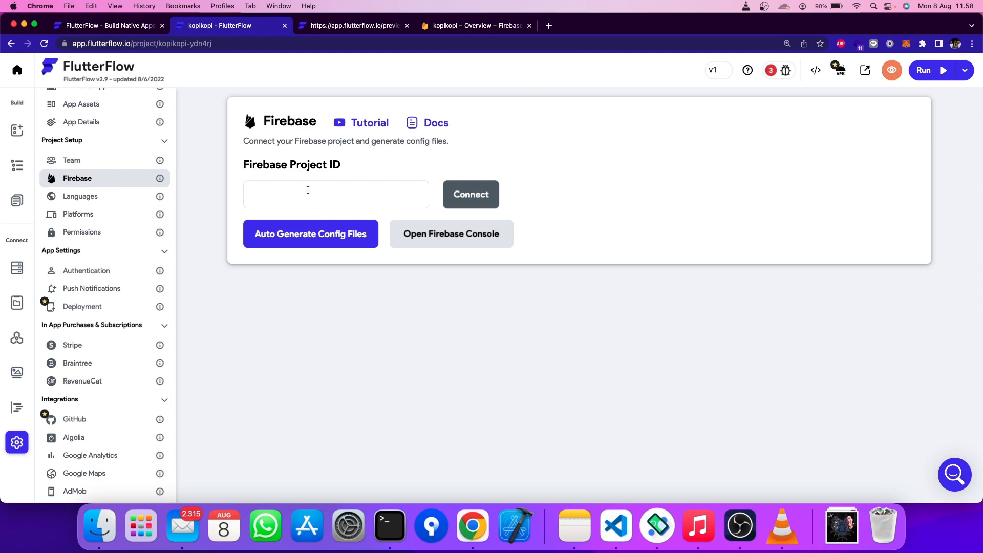
- Copy the kopikopi Project ID from the Firebase project settings
left_click(472, 26)
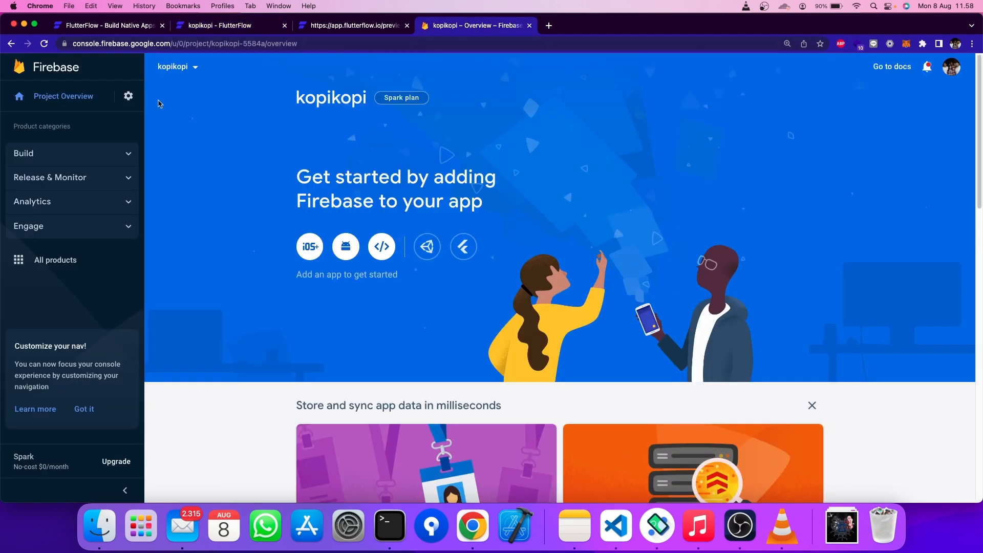
left_click(126, 97)
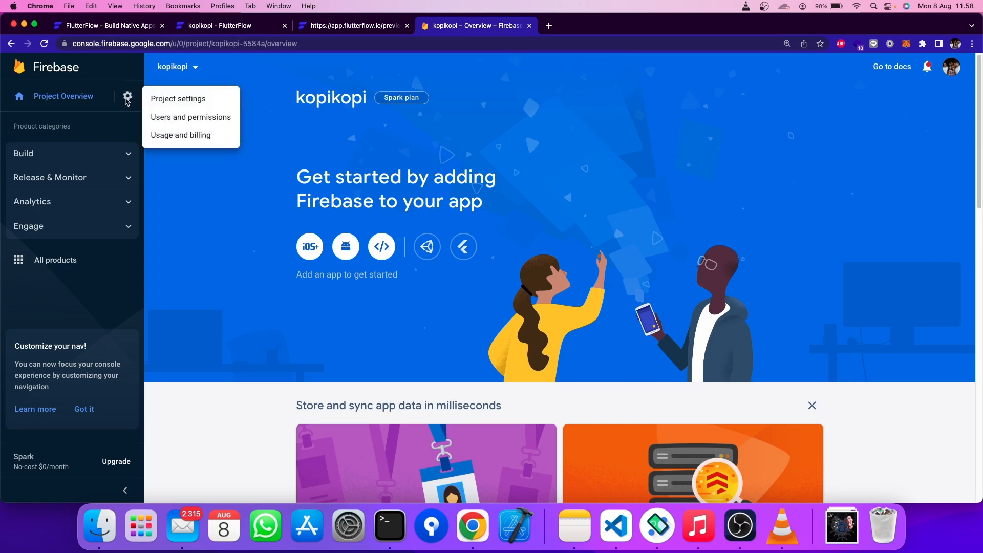
left_click(162, 99)
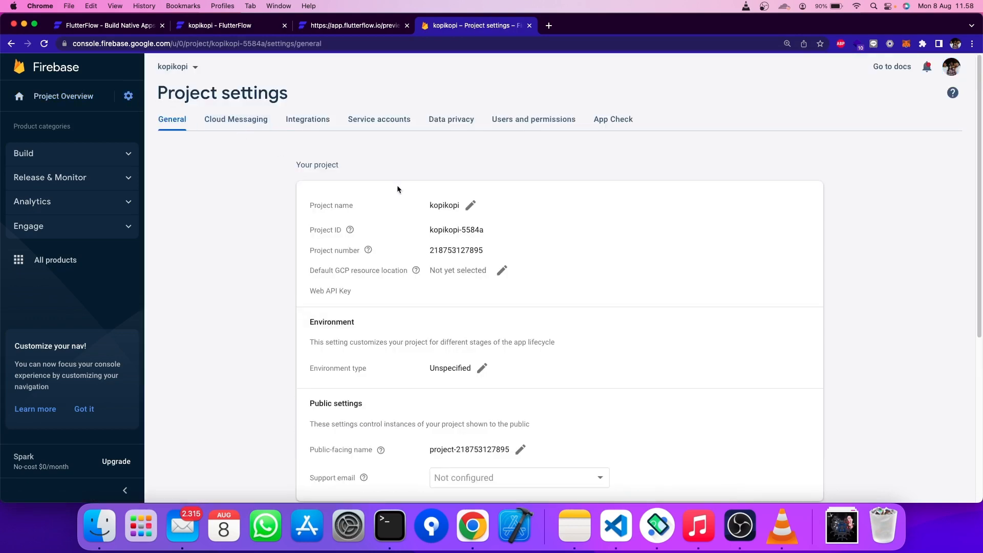
left_click_drag(430, 231, 463, 232)
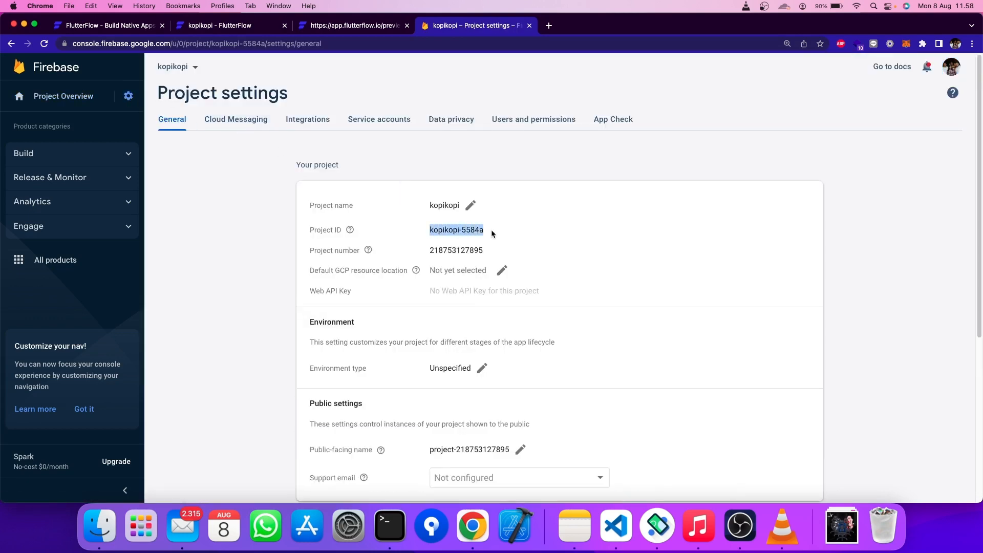
- Paste kopikopi-5584a into FlutterFlow's Firebase settings and attempt to connect, which fails for lacking access
left_click(327, 26)
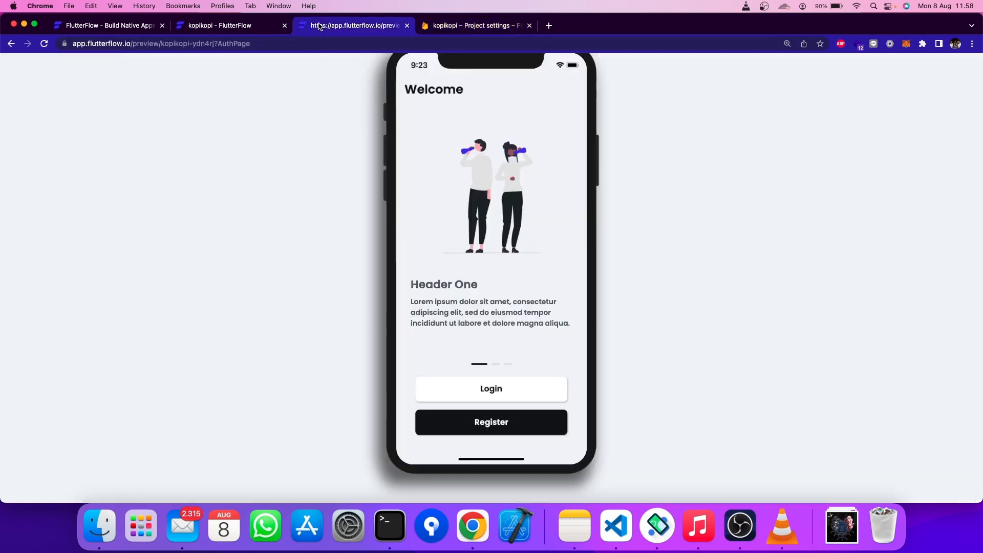
left_click(290, 28)
type("kopikopi-5584a")
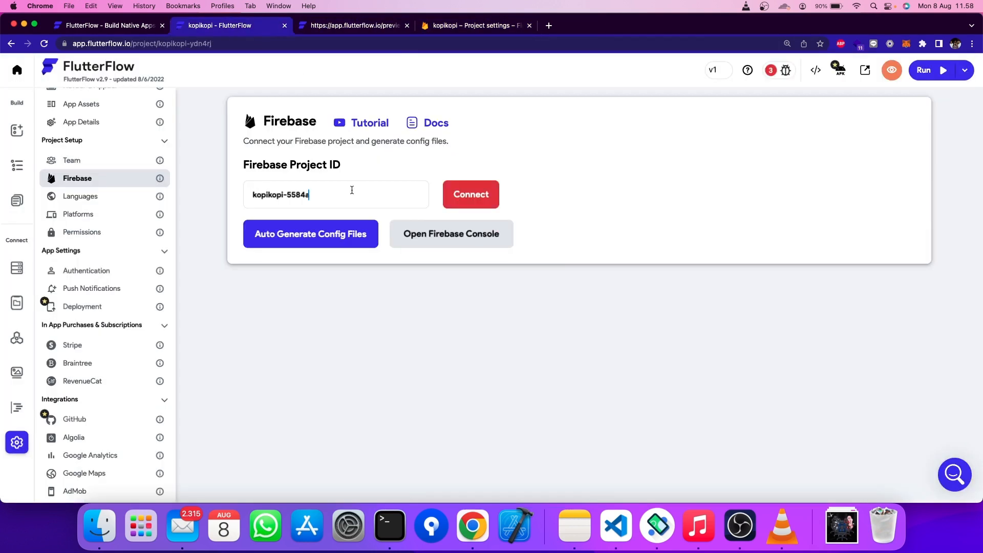
left_click(475, 199)
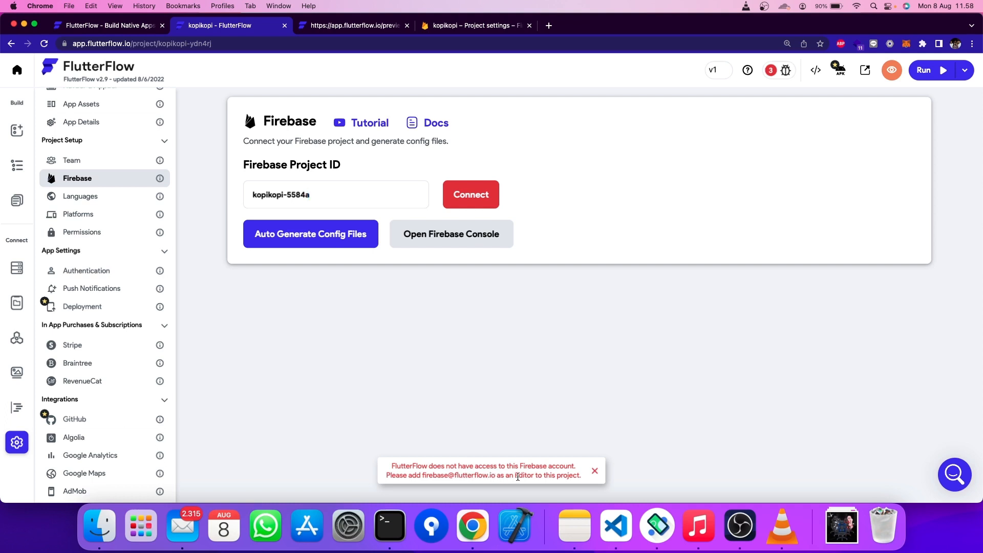
left_click(456, 32)
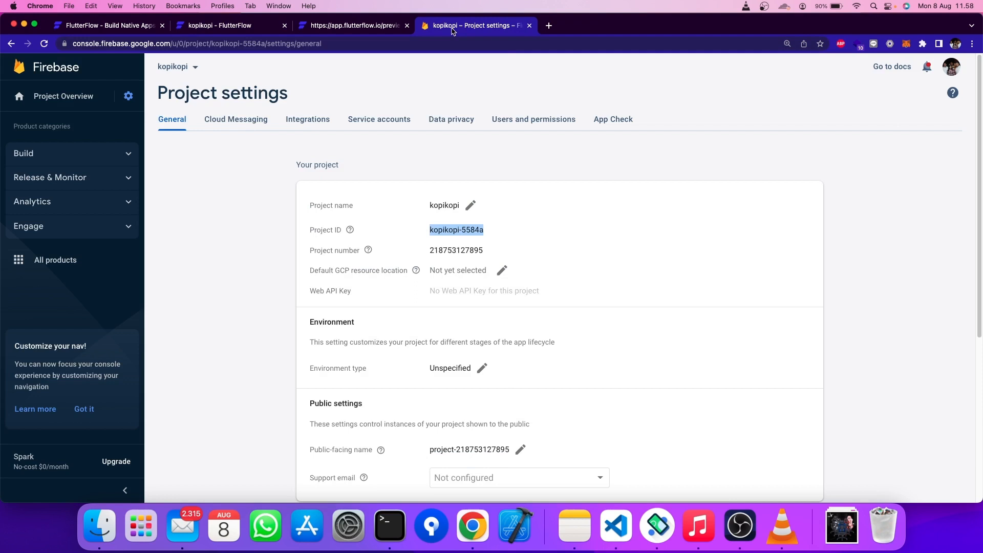
- Add FlutterFlow's Firebase service e-mail as an Editor member under Users and permissions
left_click(536, 121)
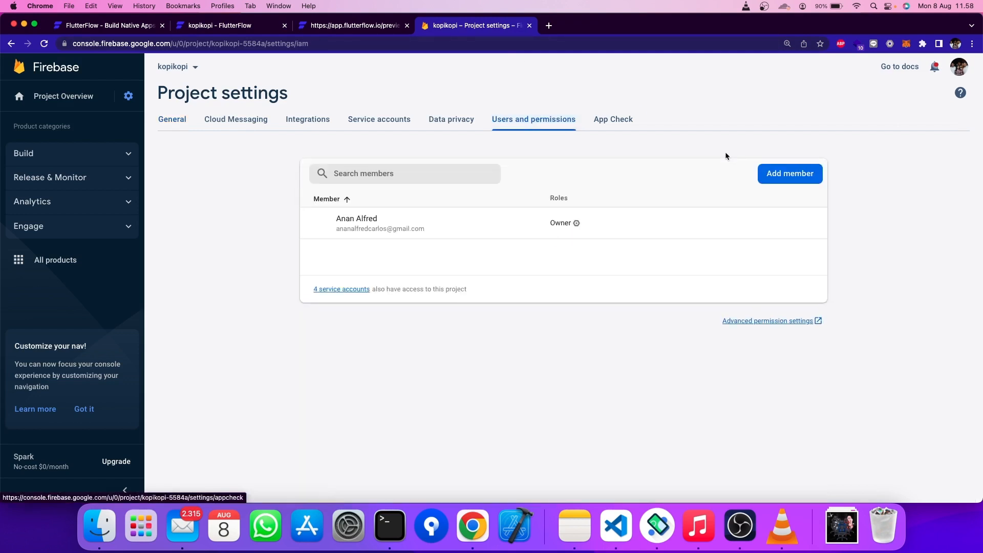
left_click(787, 176)
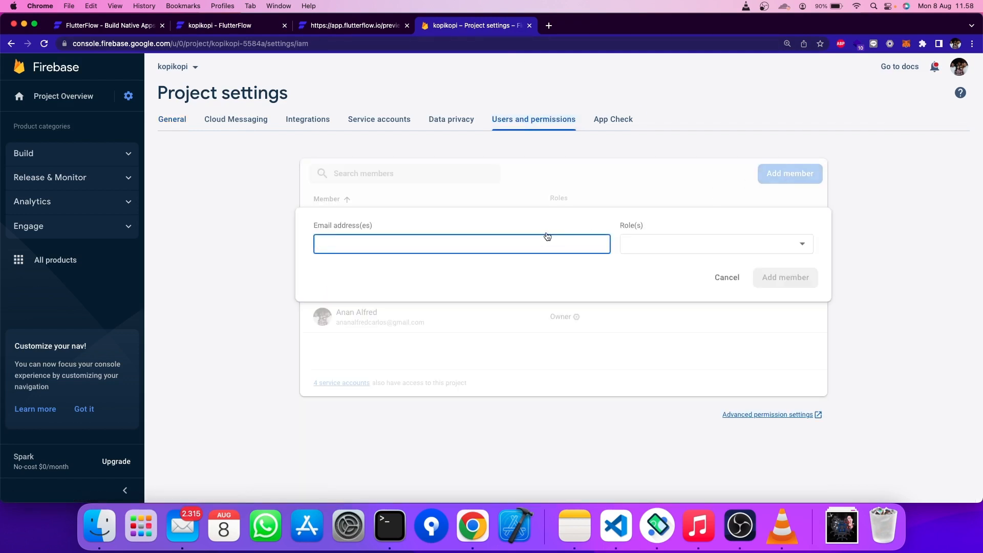
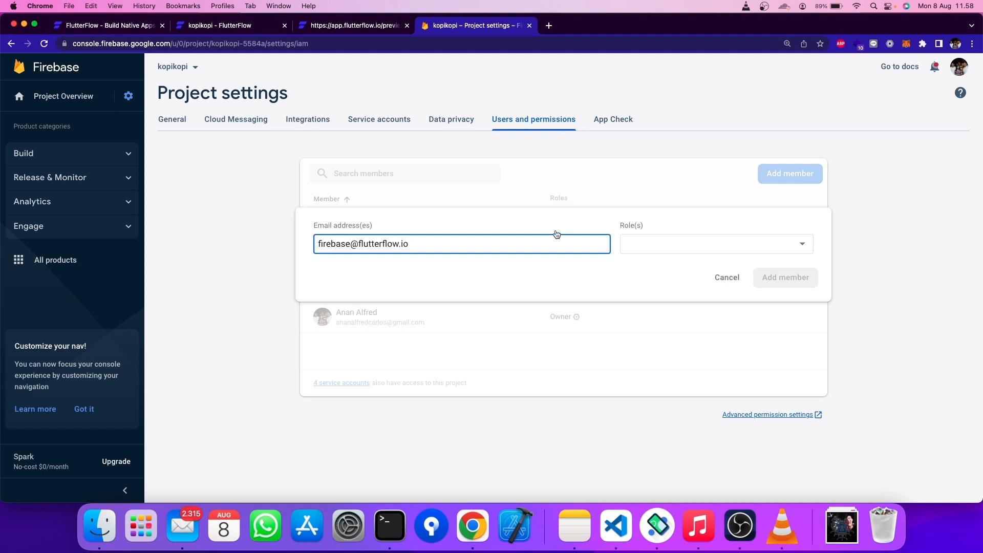
left_click(714, 240)
left_click(656, 267)
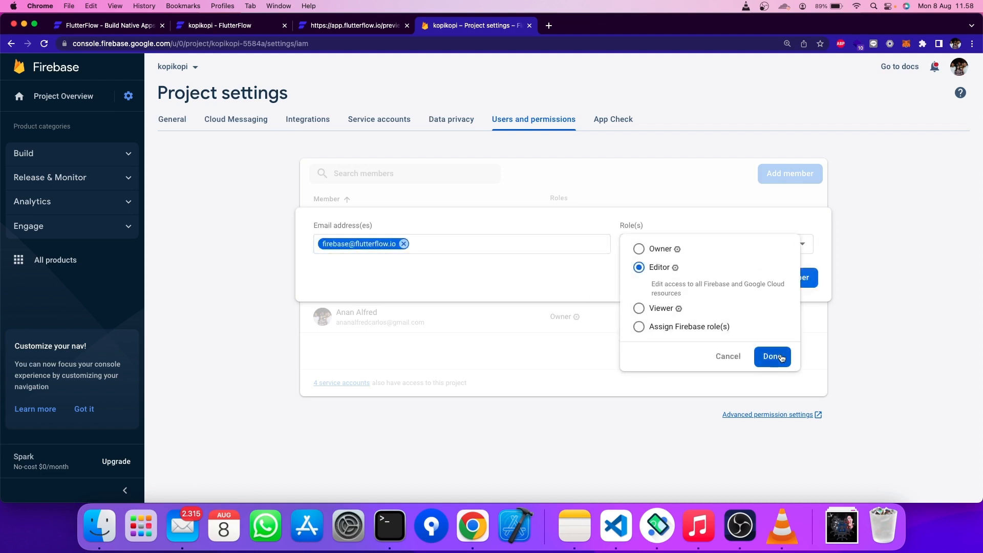
left_click(782, 357)
left_click(794, 279)
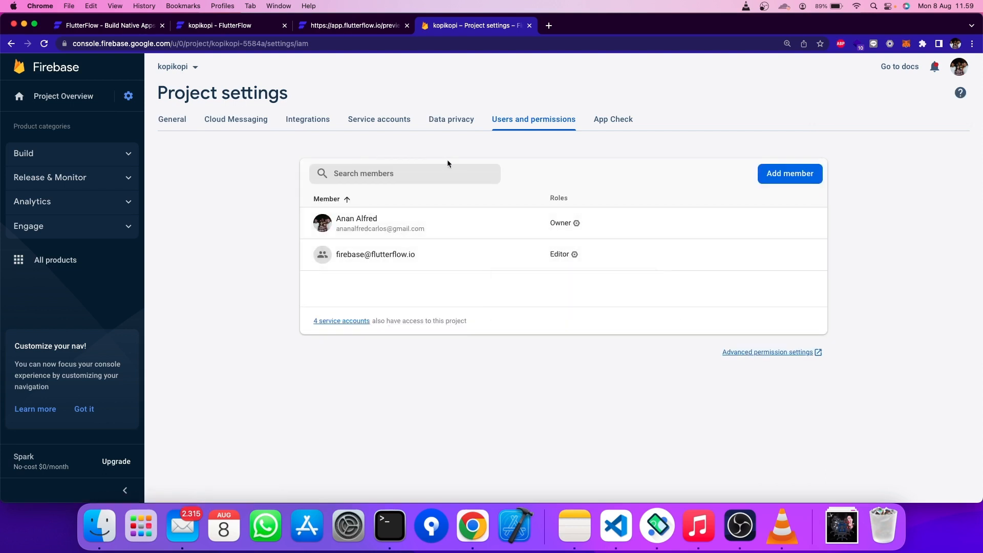
left_click(353, 31)
left_click(220, 33)
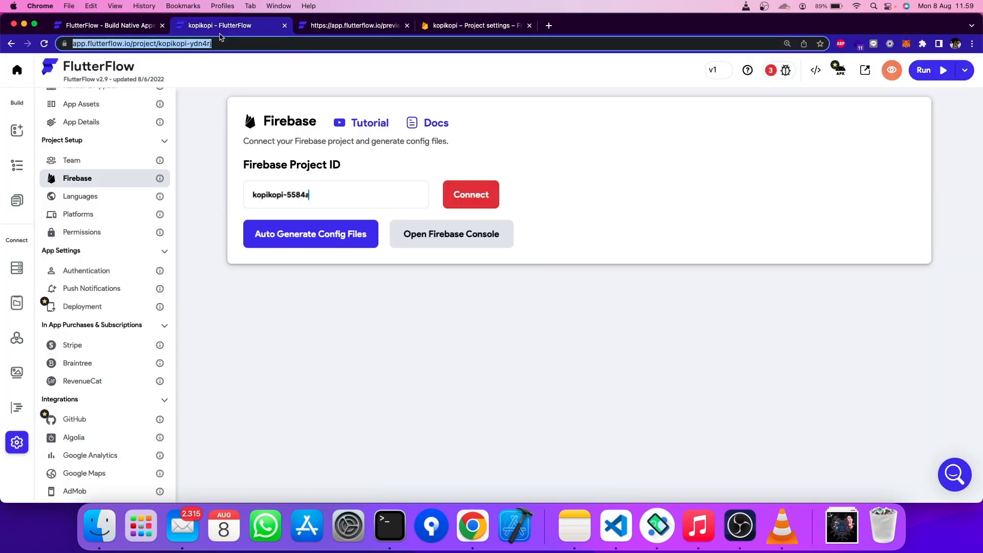
- Connect kopikopi-5584a and auto-generate the config files until Firebase Setup Complete appears
left_click(462, 188)
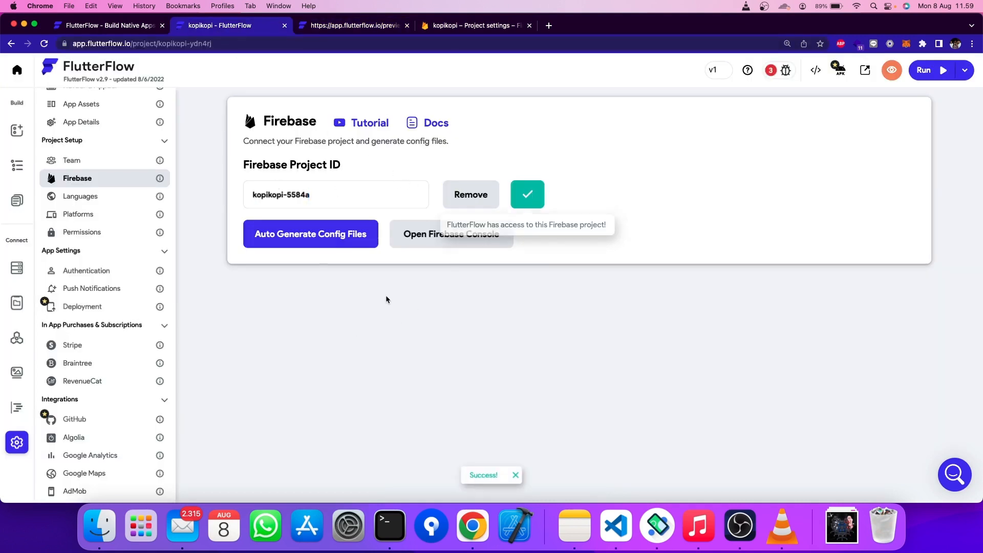
left_click(337, 239)
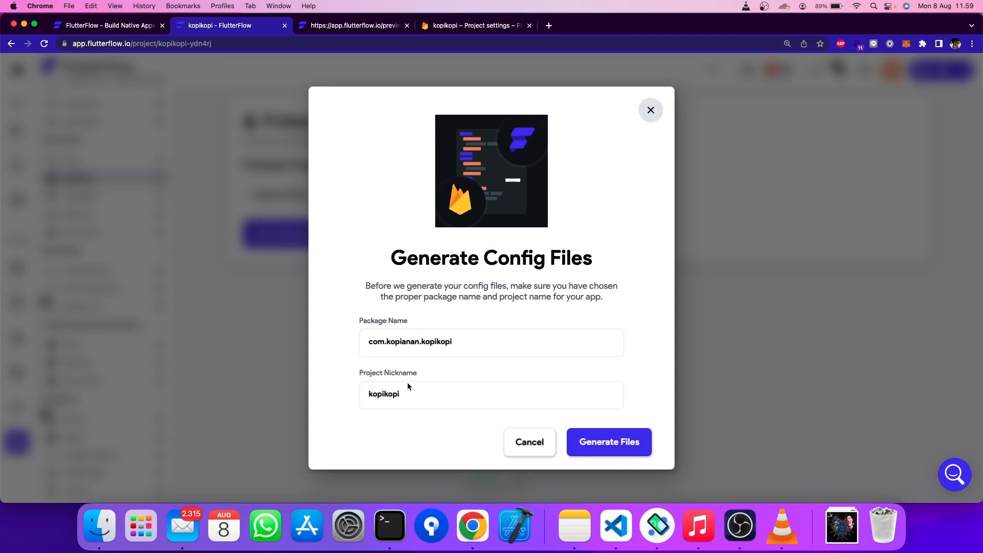
left_click(616, 449)
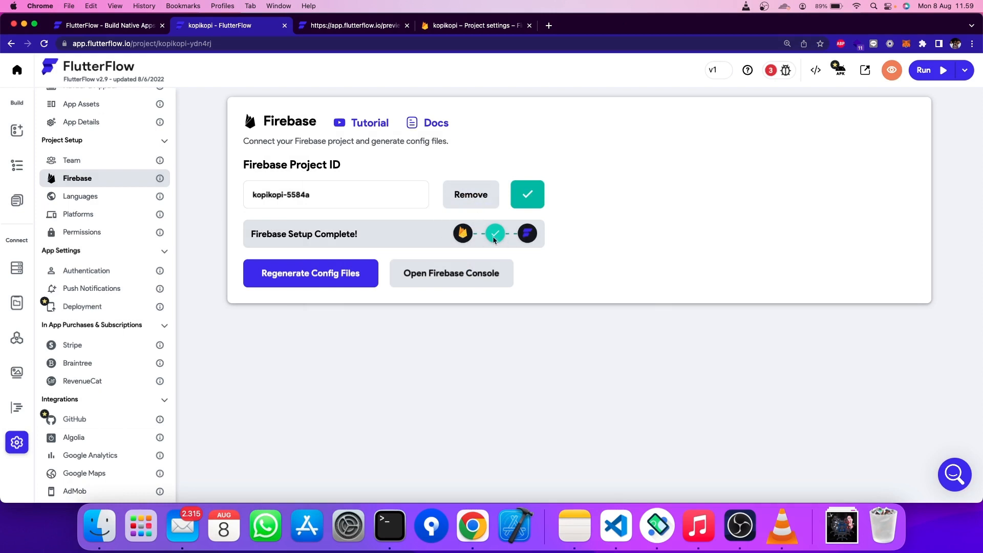
left_click(445, 23)
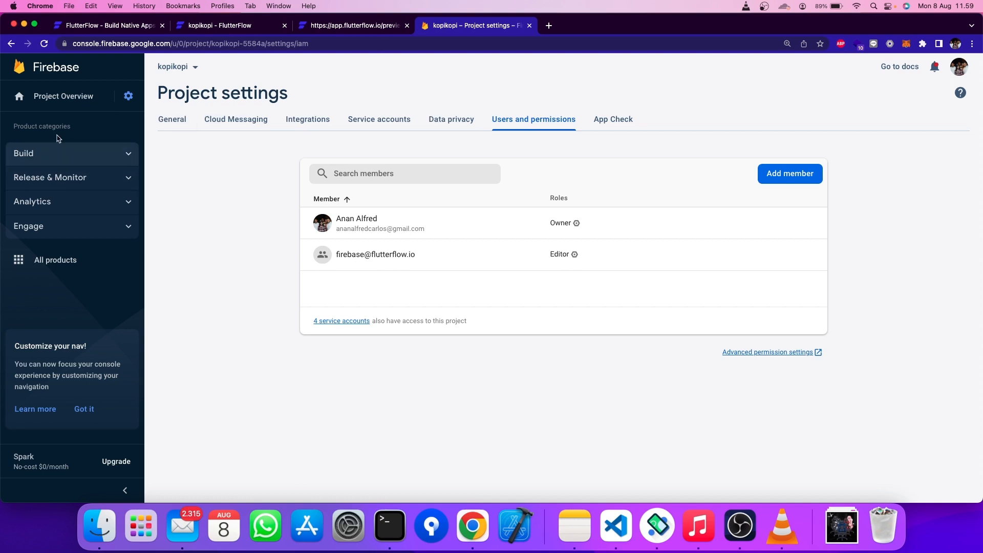
- Check the Android, iOS and Web apps listed under the 3 apps chip on Project Overview
left_click(59, 97)
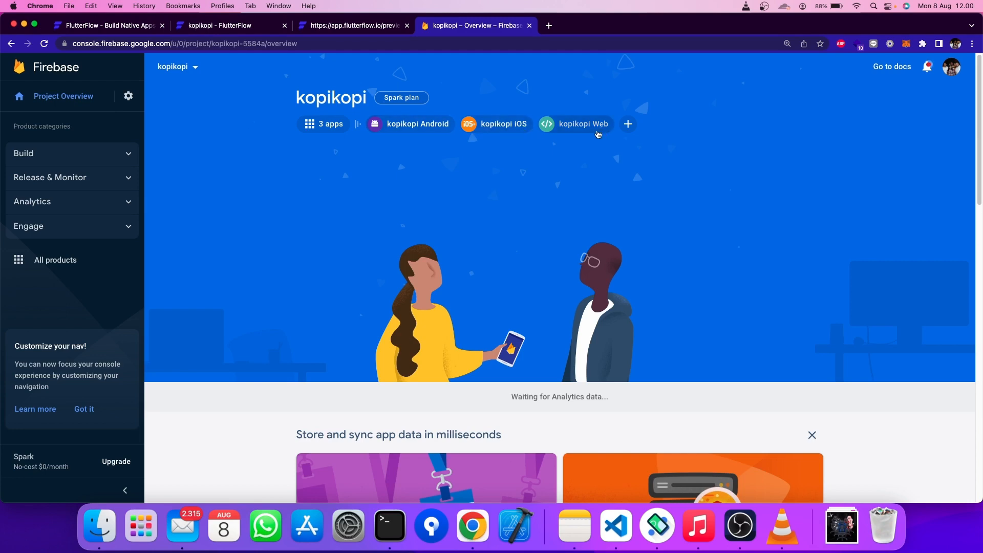
left_click(330, 125)
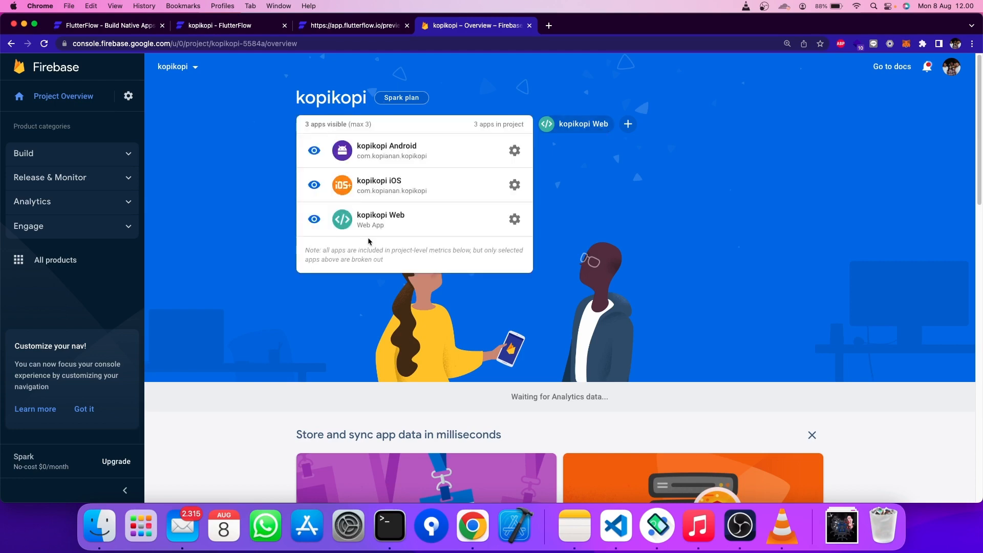
left_click(242, 26)
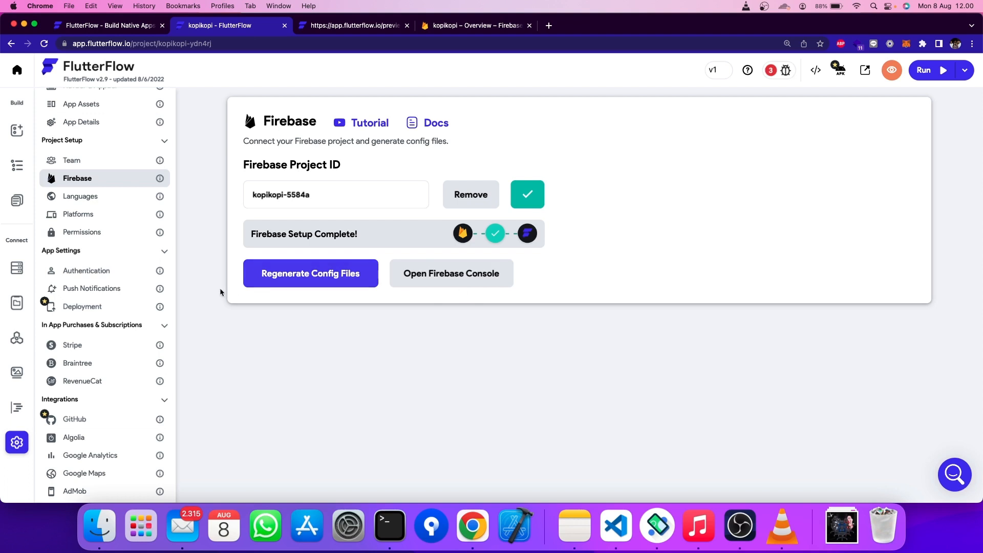
- Show the page list in the UI Builder and select AuthPage's content Column
left_click(11, 138)
left_click(16, 204)
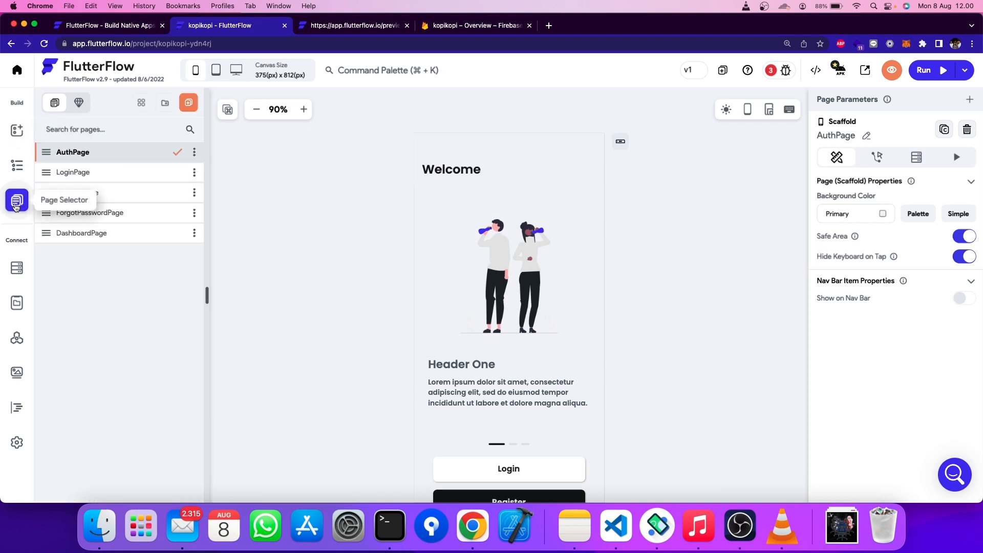
scroll(664, 303, "down", 3)
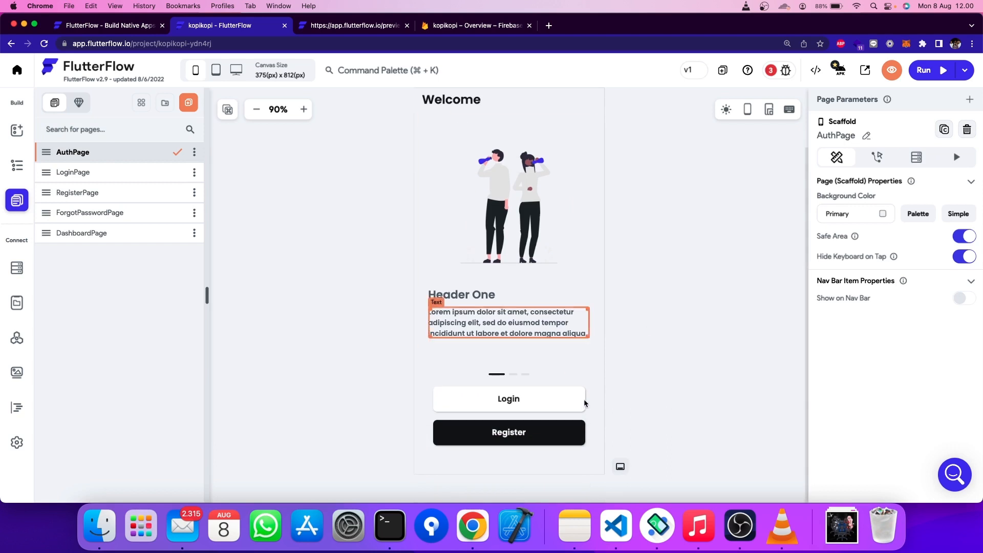
left_click(564, 409)
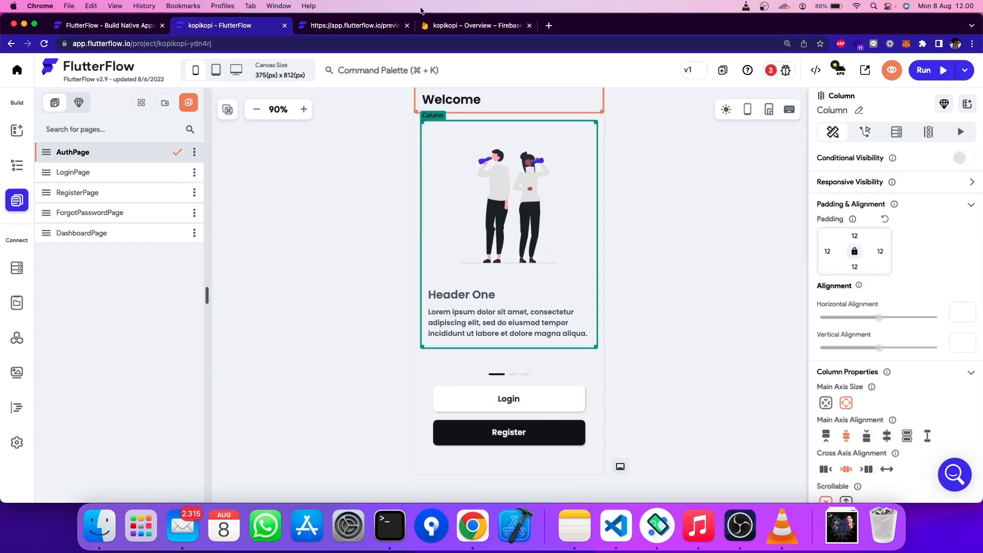
left_click(446, 25)
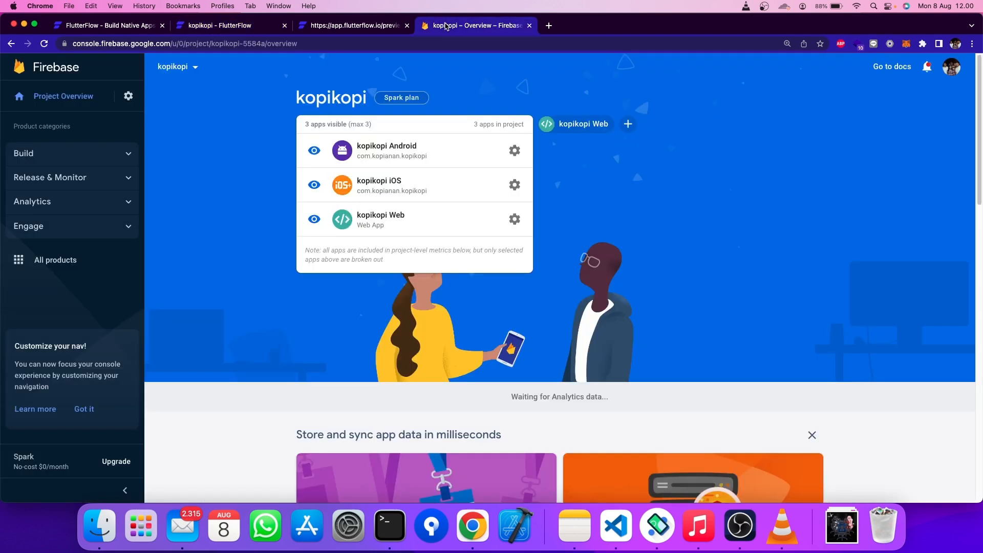
- Set up Firebase Authentication and enable the Email/Password sign-in provider
left_click(127, 156)
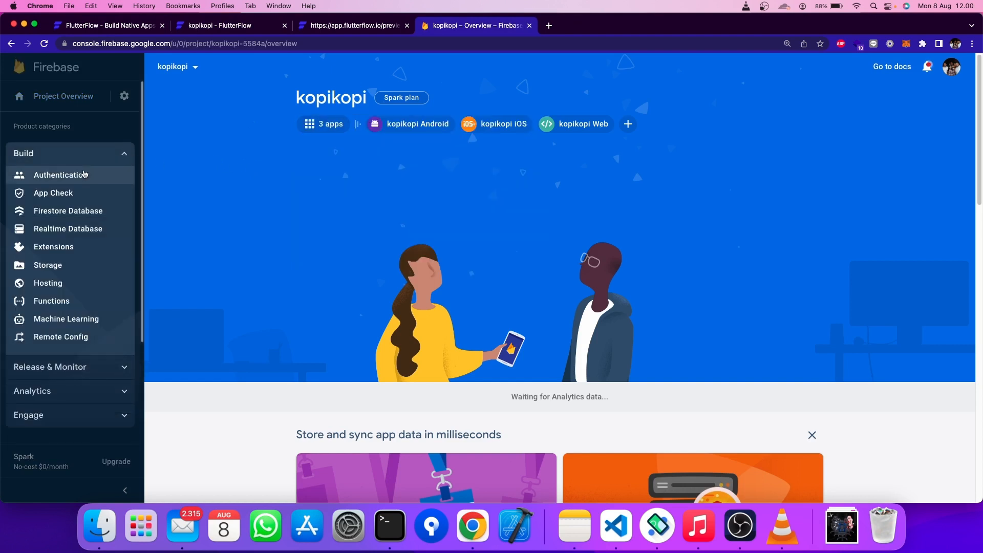
left_click(41, 181)
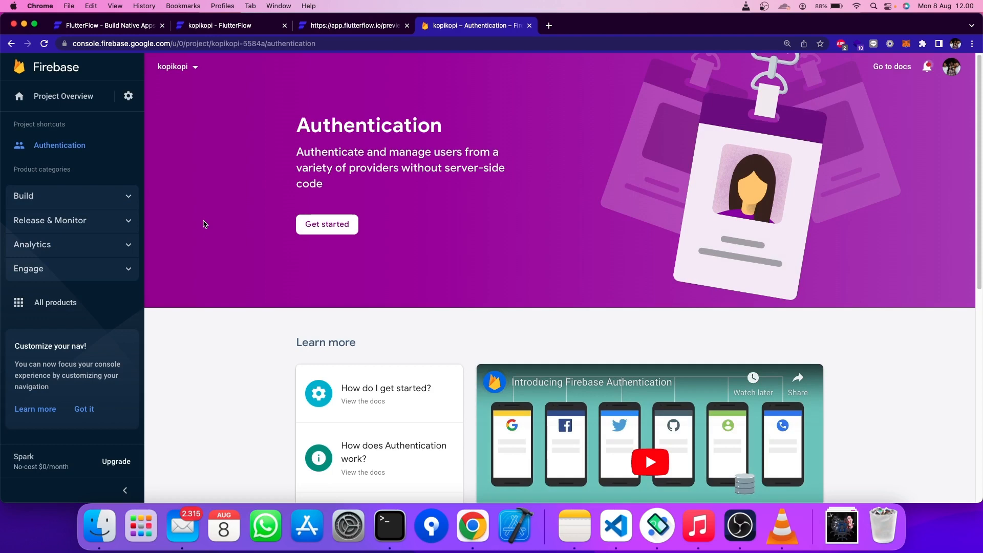
left_click(347, 232)
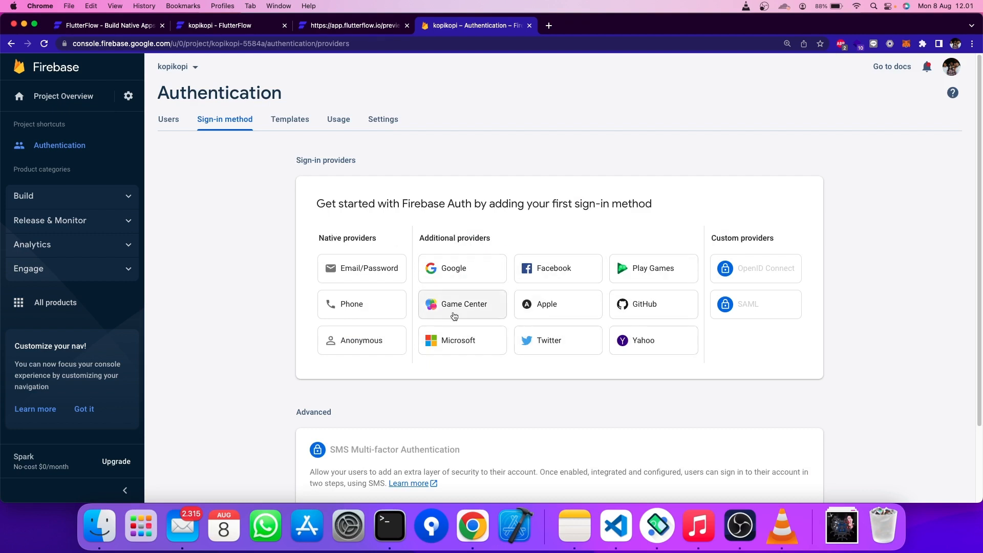
scroll(492, 287, "down", 1)
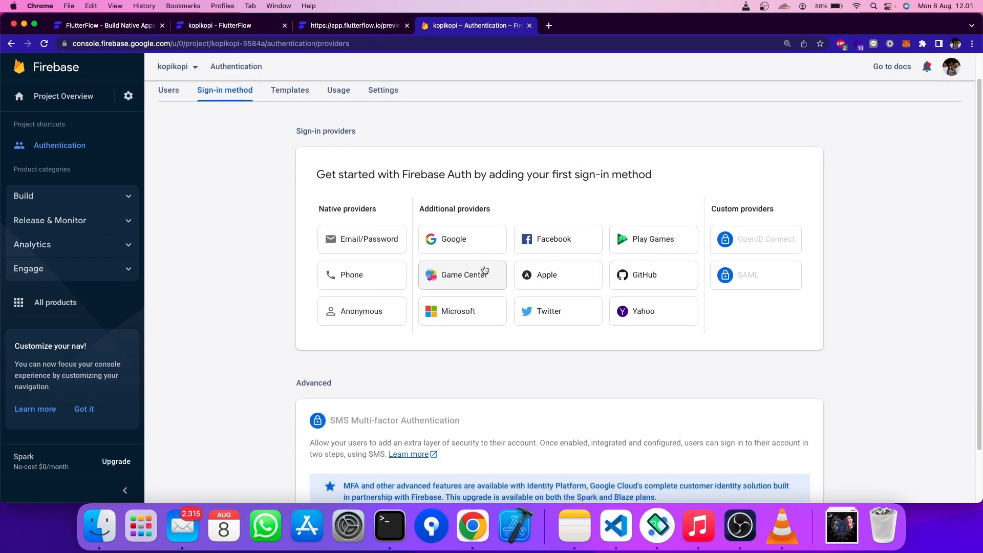
scroll(485, 270, "up", 1)
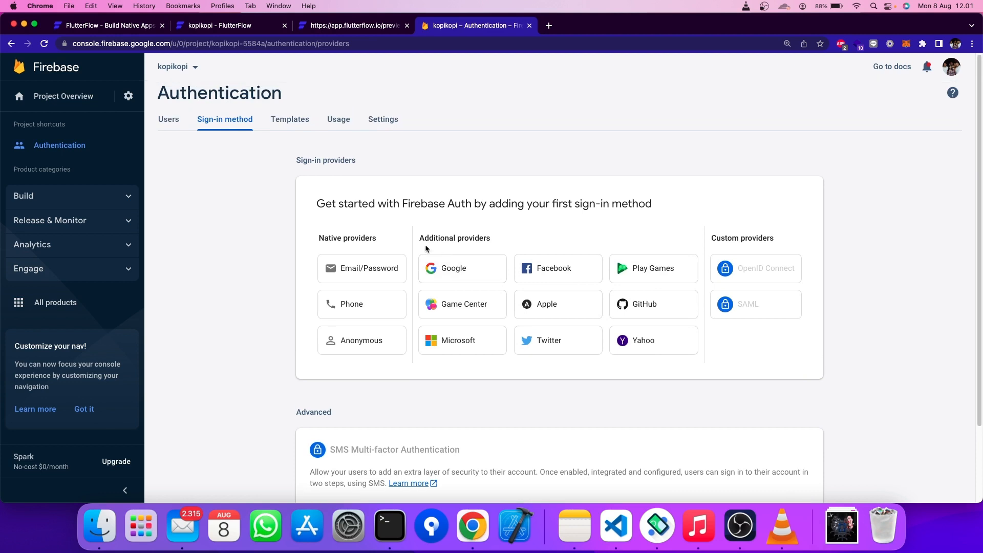
left_click(379, 269)
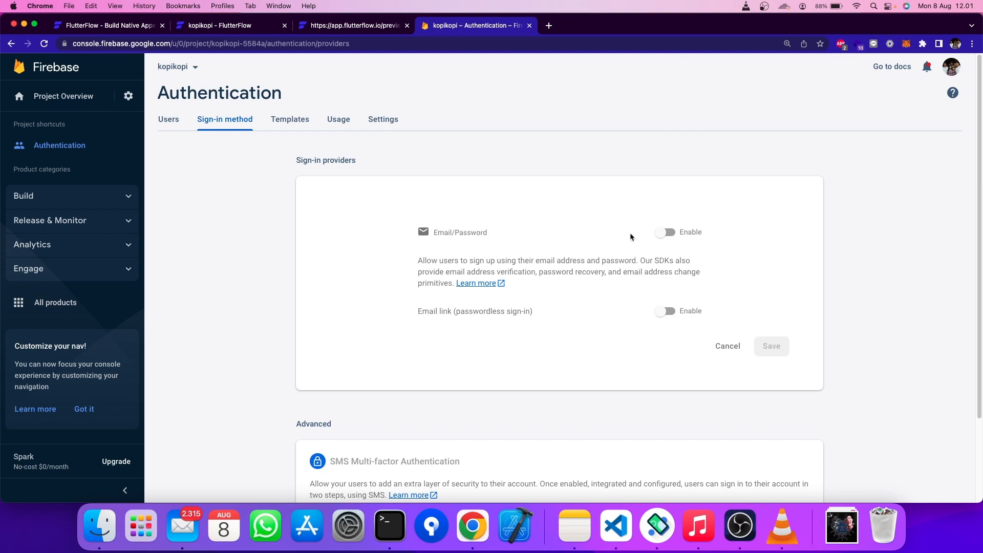
left_click(664, 234)
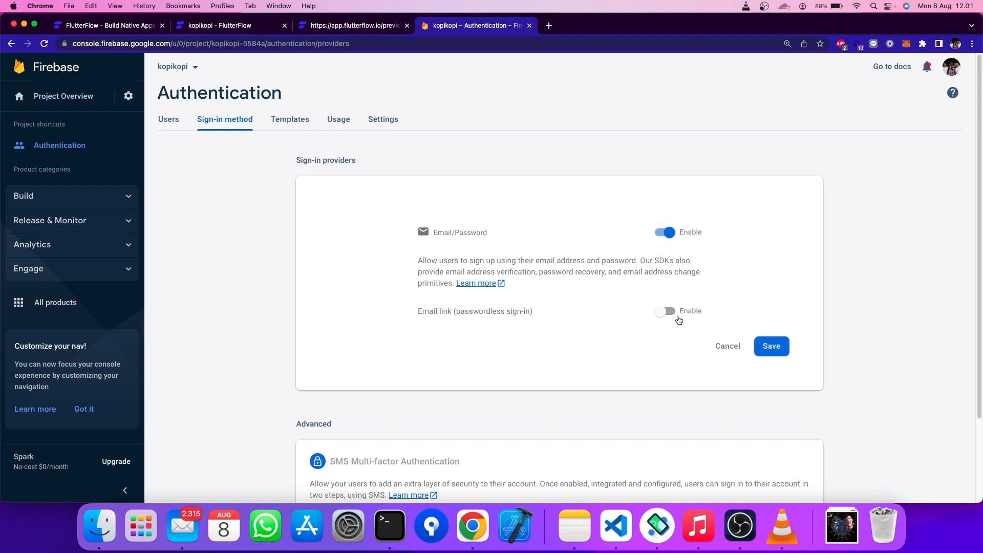
left_click(763, 344)
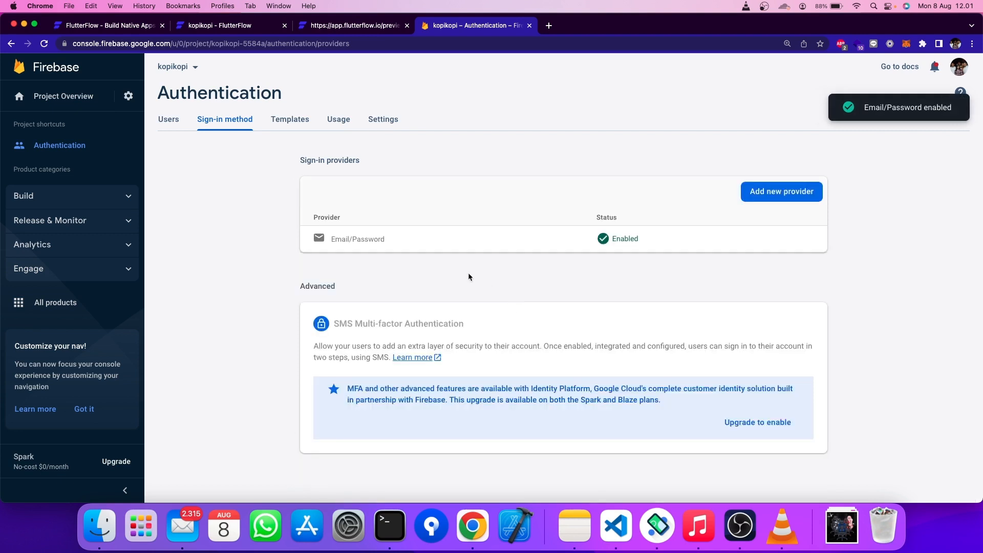
- Enable Google sign-in with the project support e-mail selected and save it
left_click(753, 193)
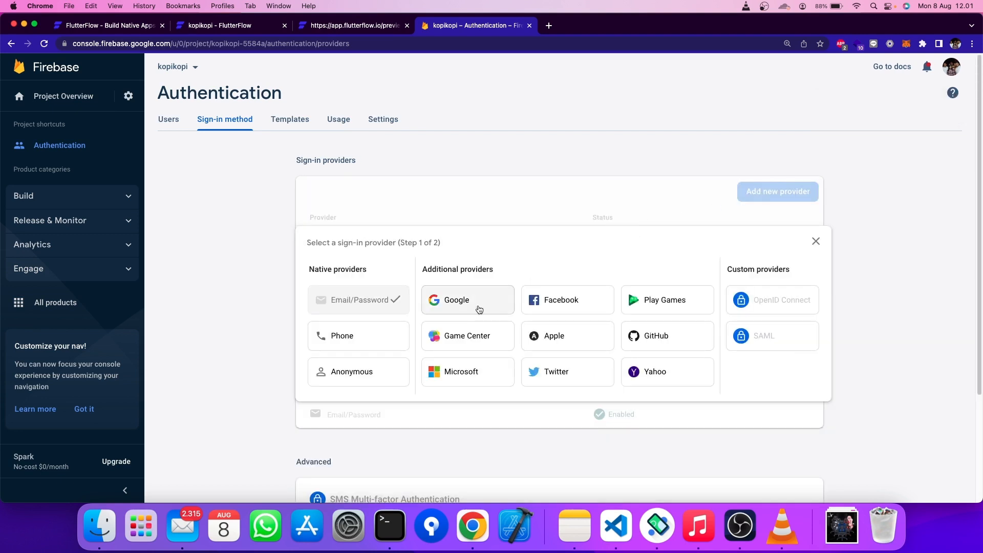
left_click(479, 309)
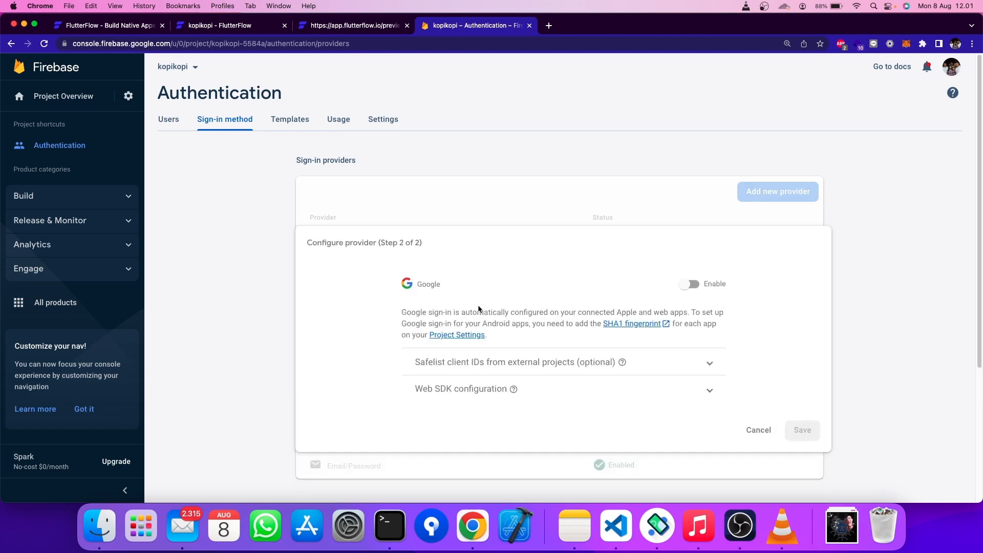
left_click(689, 284)
scroll(640, 359, "down", 3)
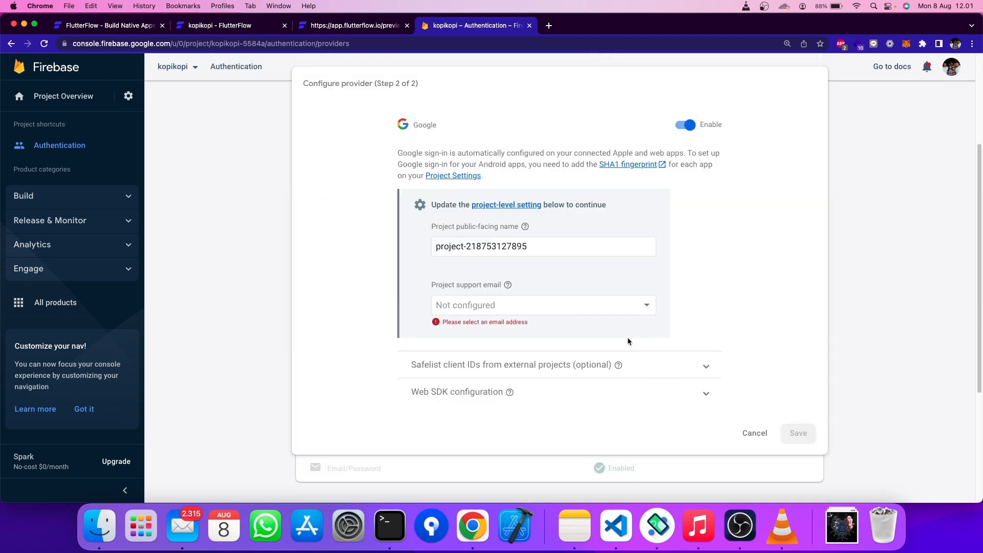
left_click(567, 310)
left_click(567, 309)
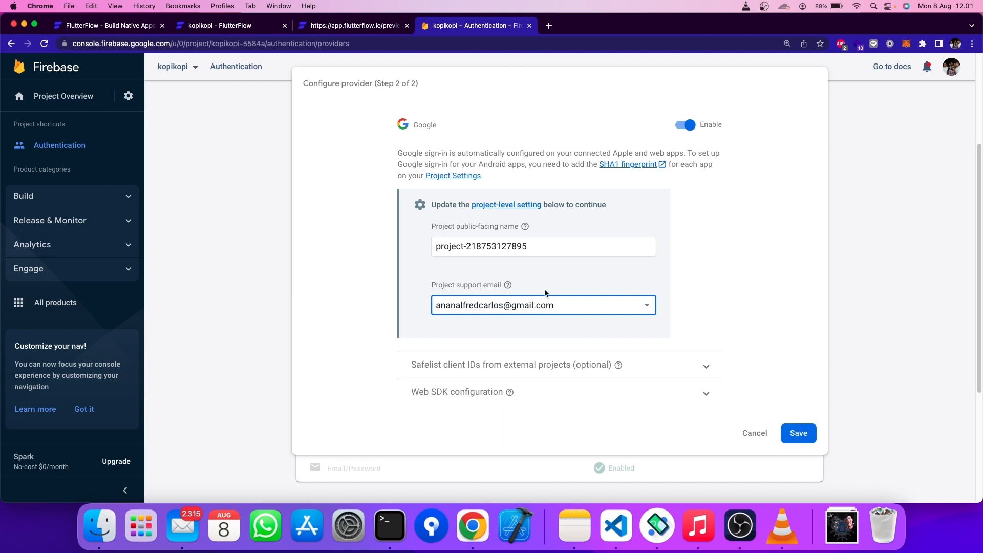
left_click(784, 430)
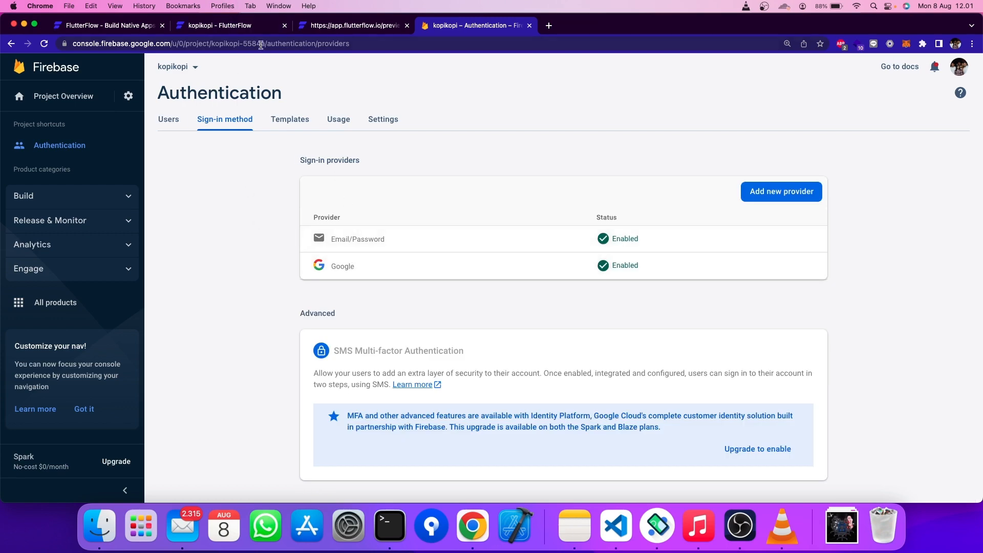
left_click(233, 27)
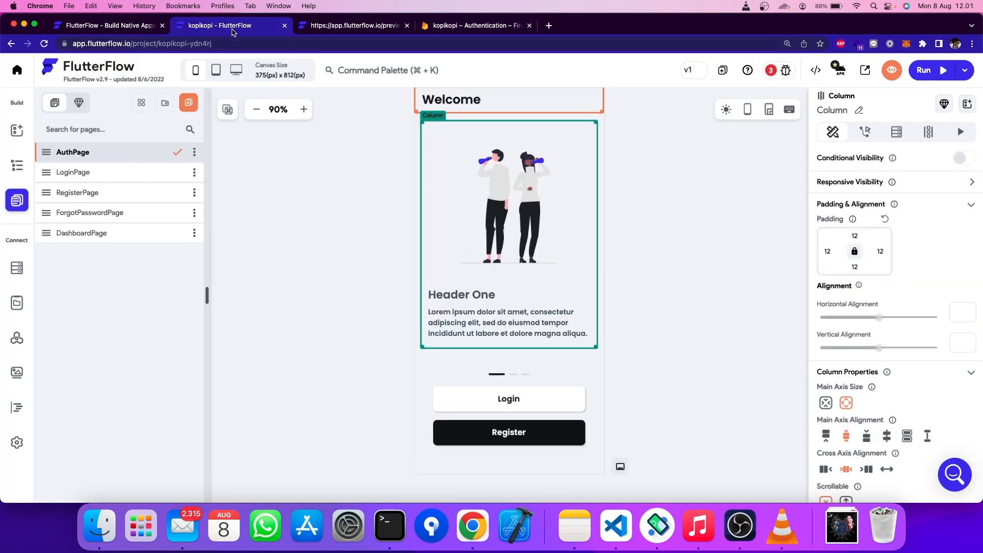
- Inspect LoginPage's email field, password field and Login button, then view the empty Firestore collections
left_click(90, 181)
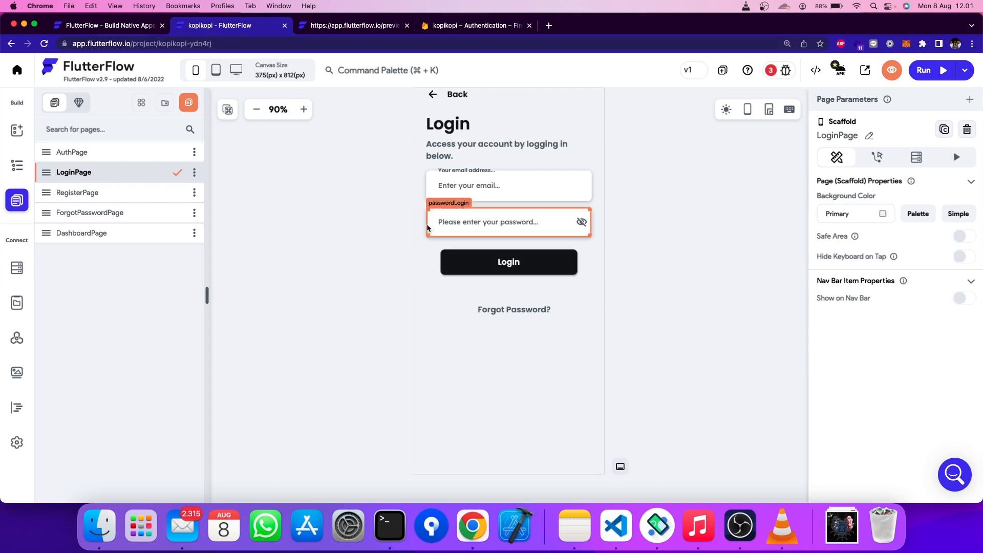
left_click(490, 190)
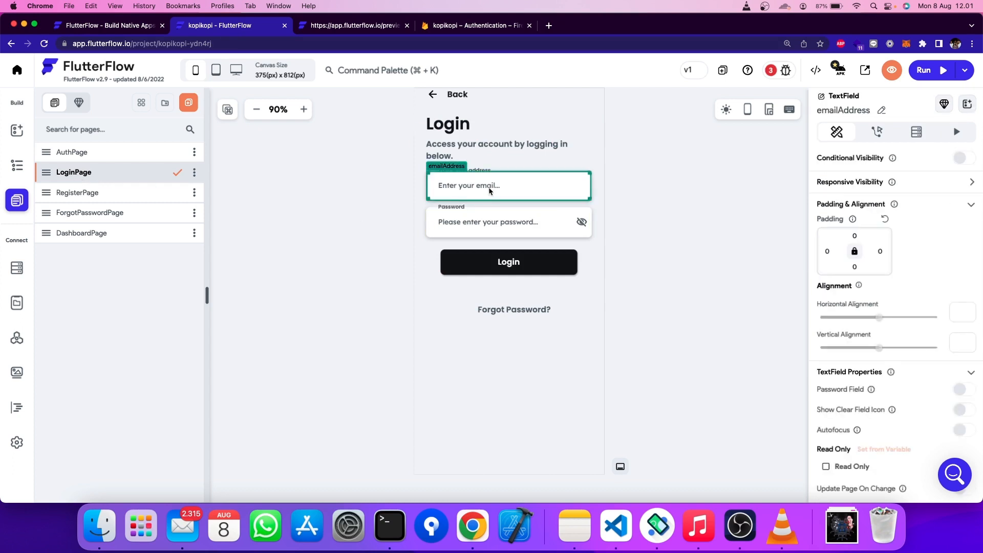
left_click(491, 224)
left_click(496, 264)
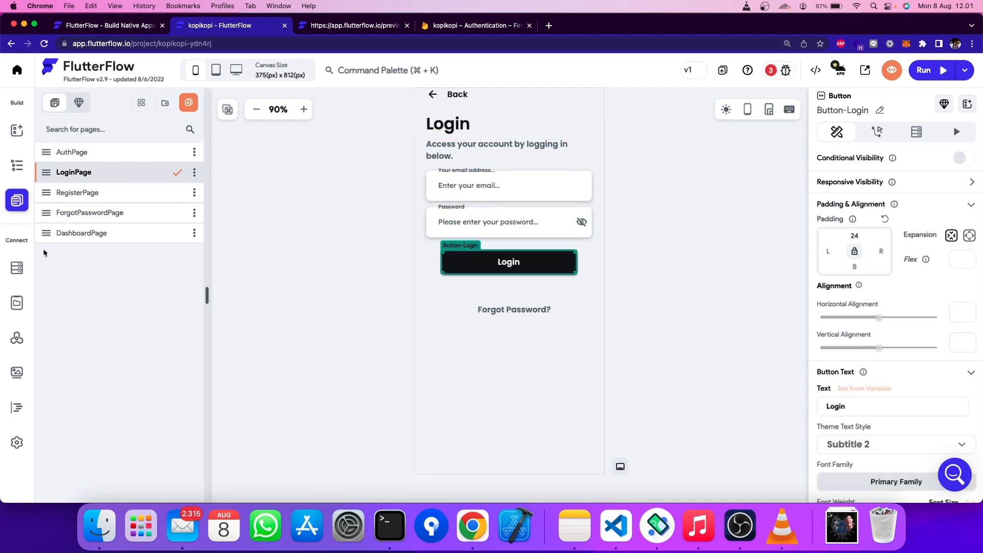
left_click(21, 269)
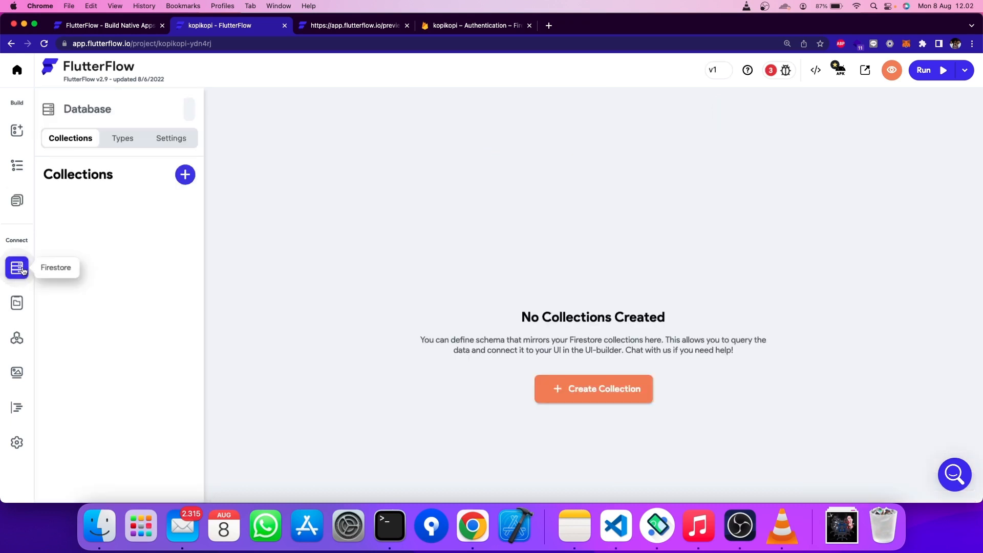
- Enable authentication with AuthPage as entry page and DashboardPage as logged-in page
left_click(8, 444)
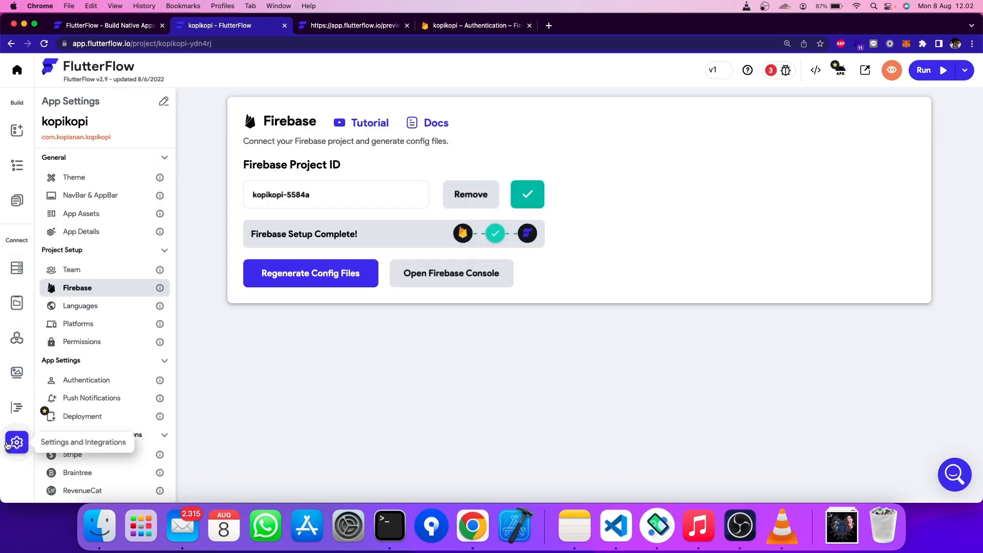
left_click(89, 383)
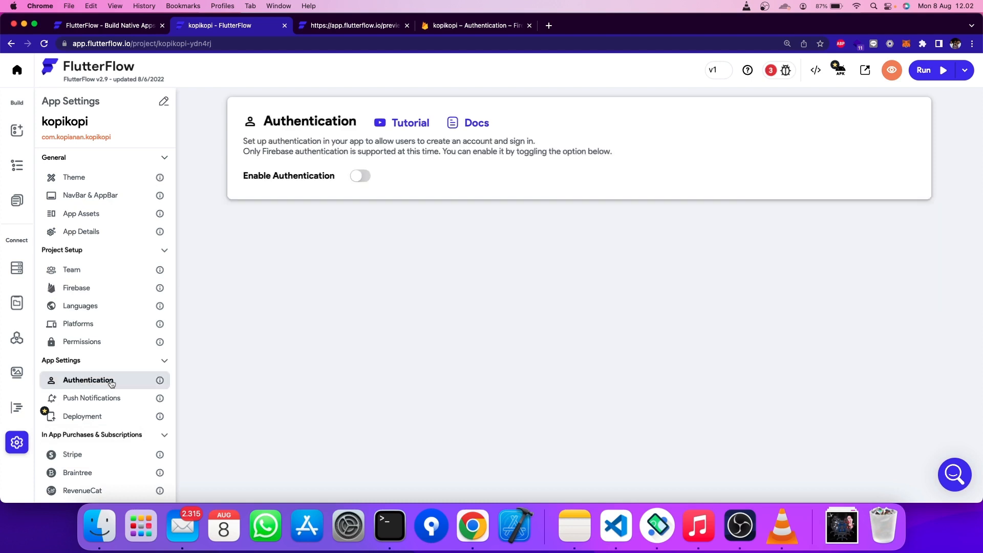
left_click(359, 176)
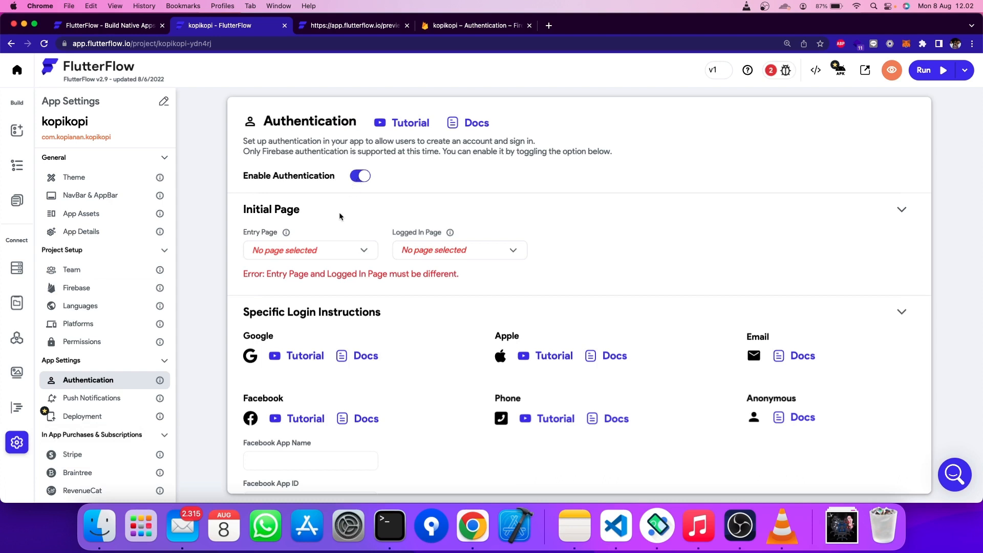
left_click(339, 252)
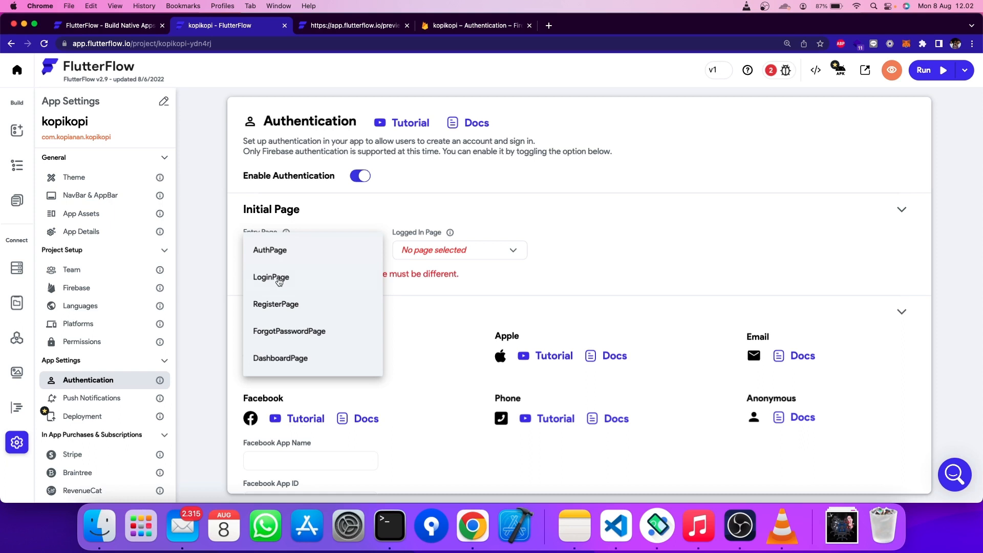
left_click(272, 250)
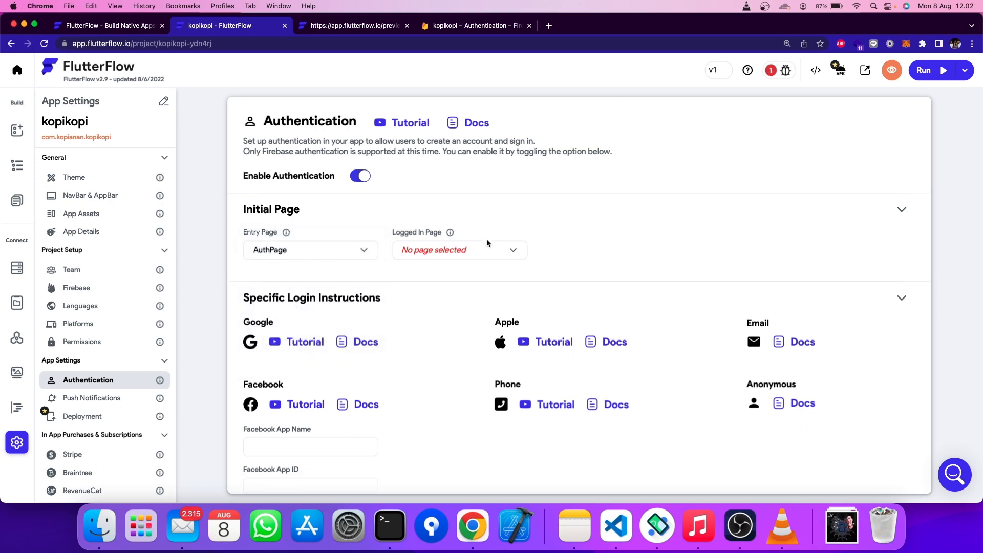
left_click(507, 250)
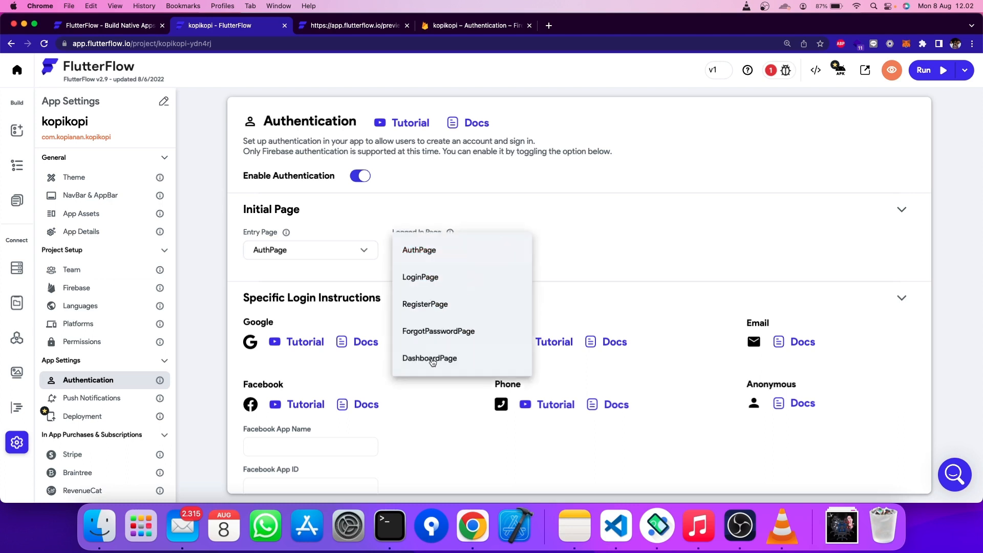
left_click(431, 359)
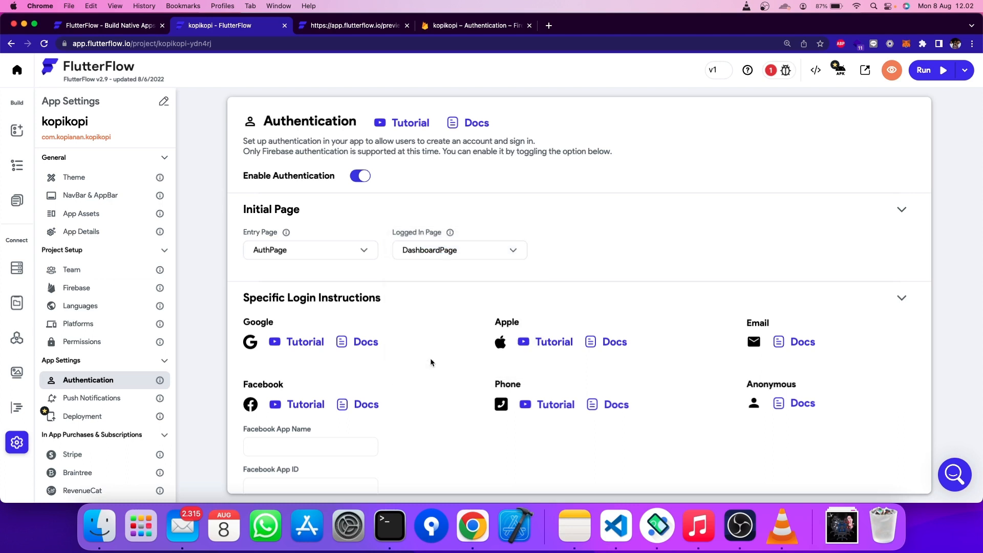
- Look over the email sign-in documentation and return to the LoginPage editor
scroll(422, 276, "down", 1)
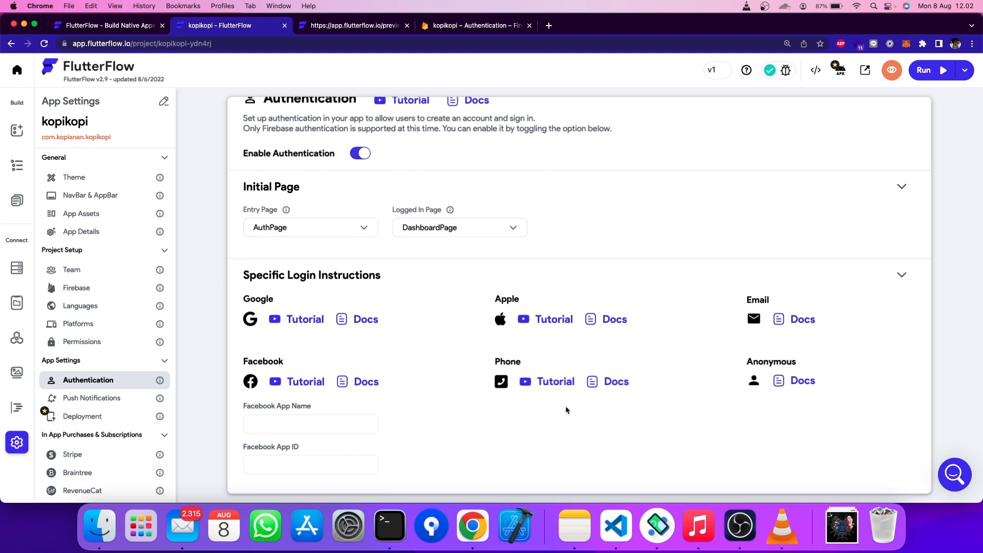
left_click(795, 320)
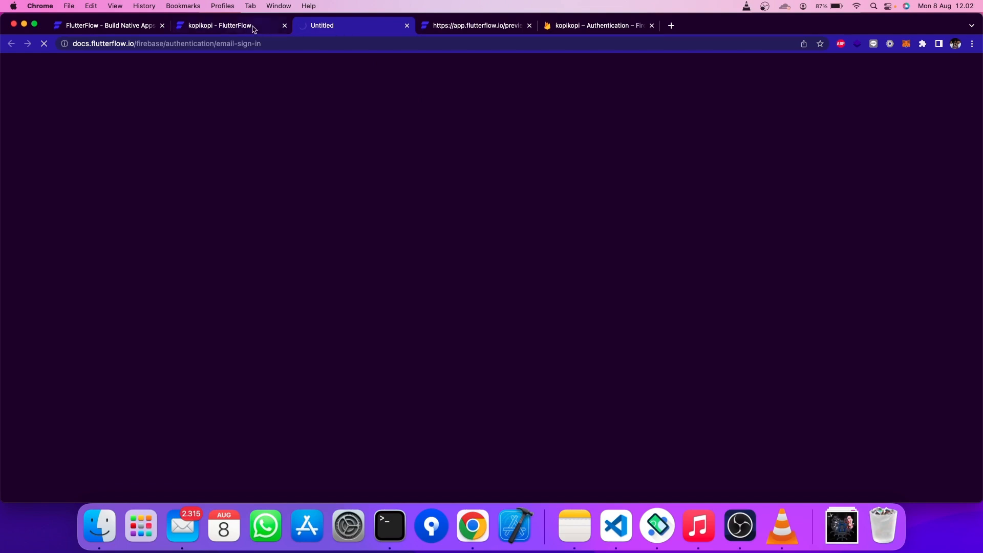
left_click(231, 28)
left_click(308, 32)
left_click(211, 30)
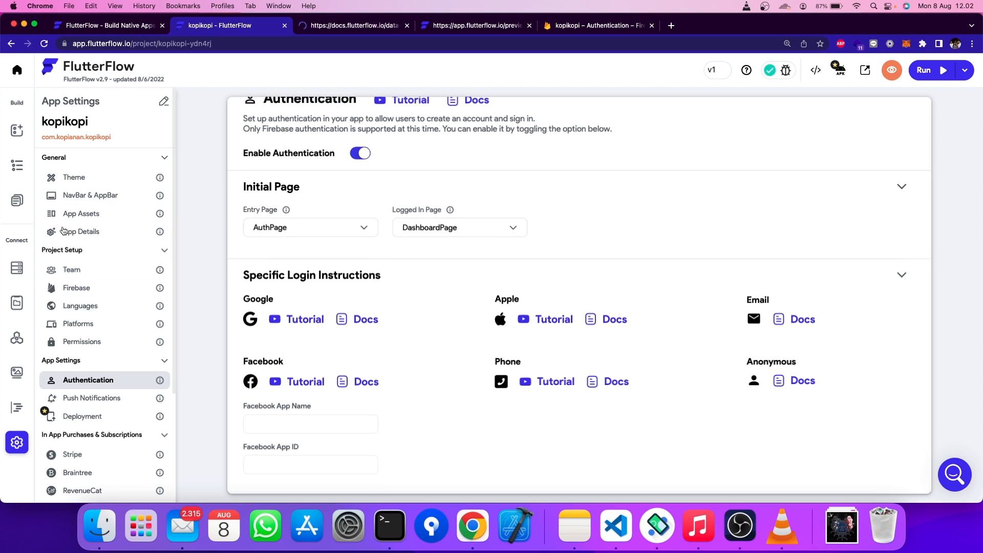
left_click(17, 200)
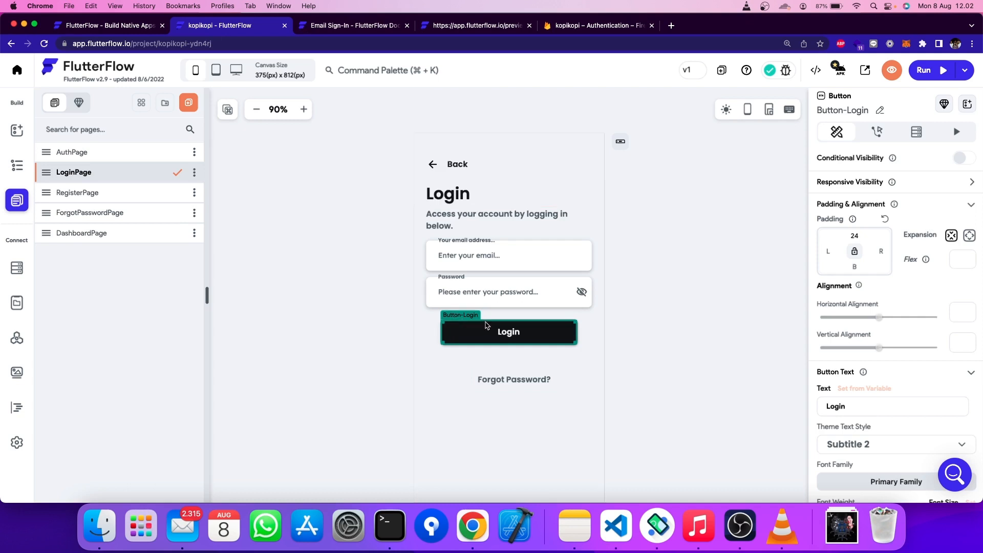
- Add a Firebase Authentication Log In action to the Login button's On Tap flow
left_click(879, 134)
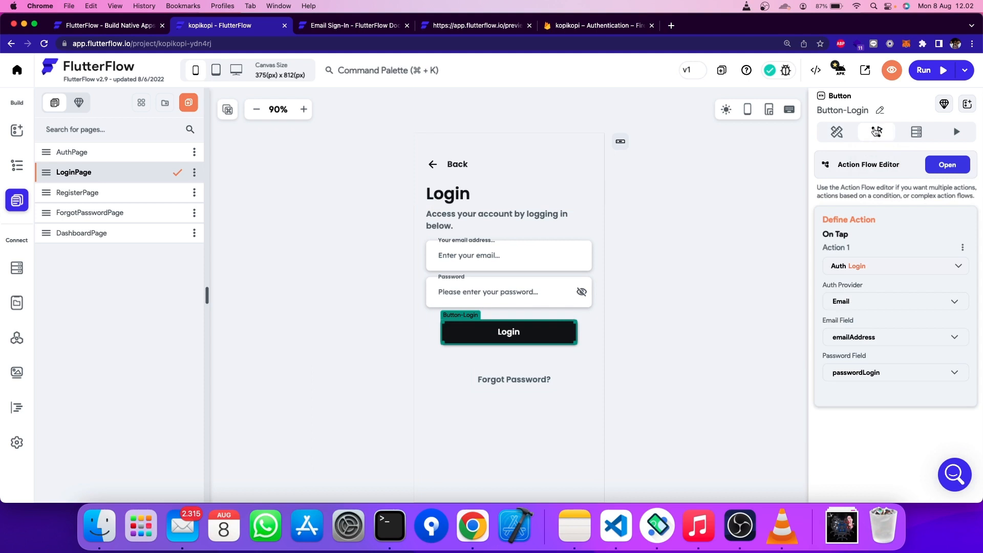
left_click(945, 165)
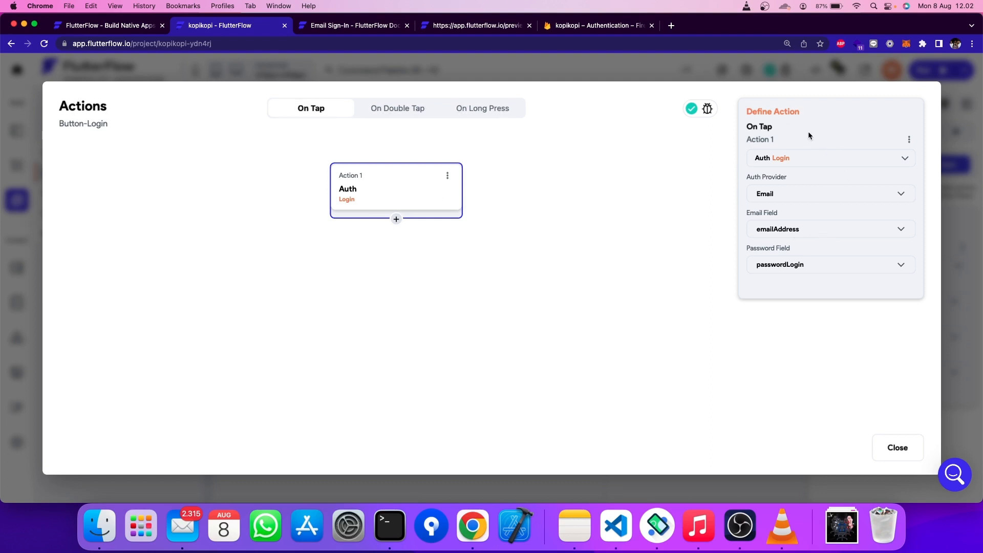
left_click(797, 158)
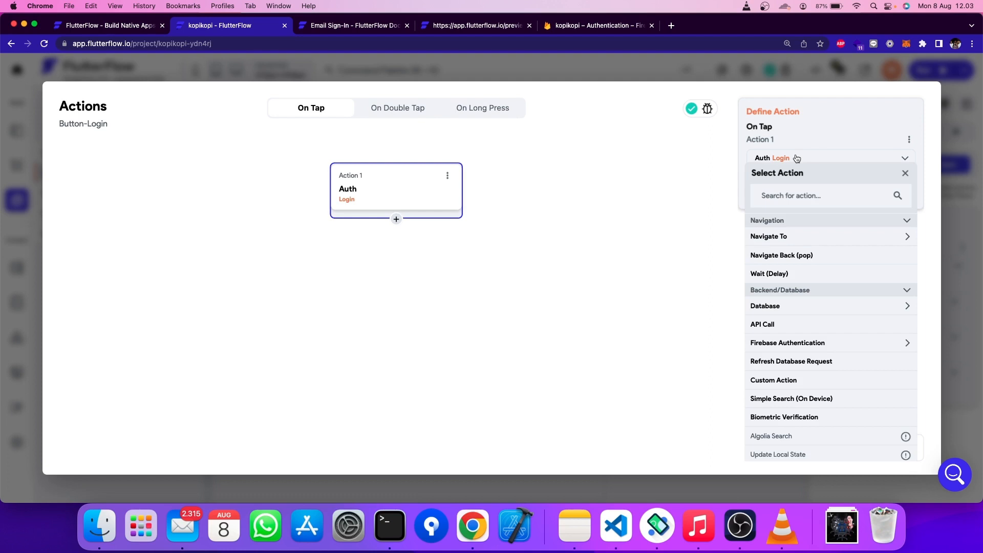
scroll(805, 305, "down", 5)
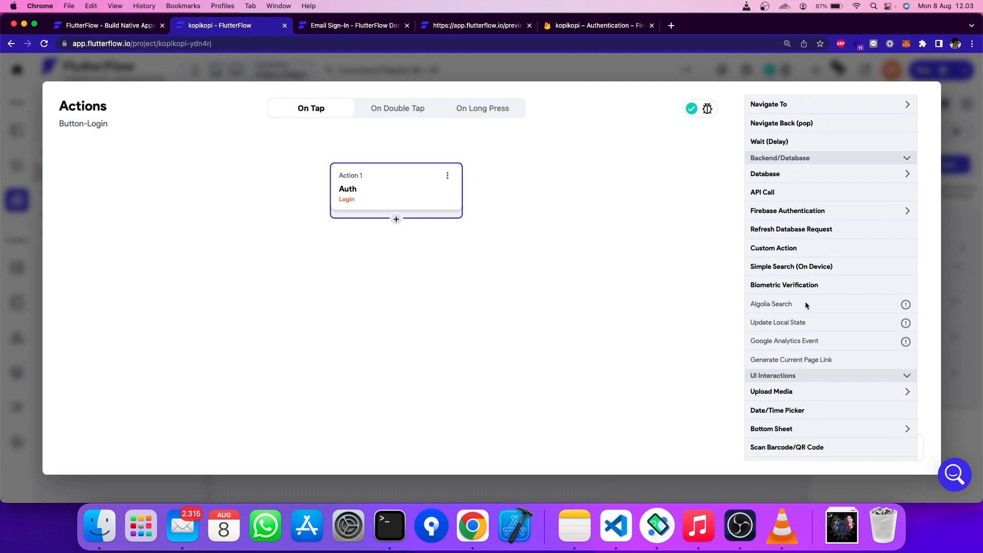
scroll(805, 306, "down", 5)
scroll(805, 305, "up", 10)
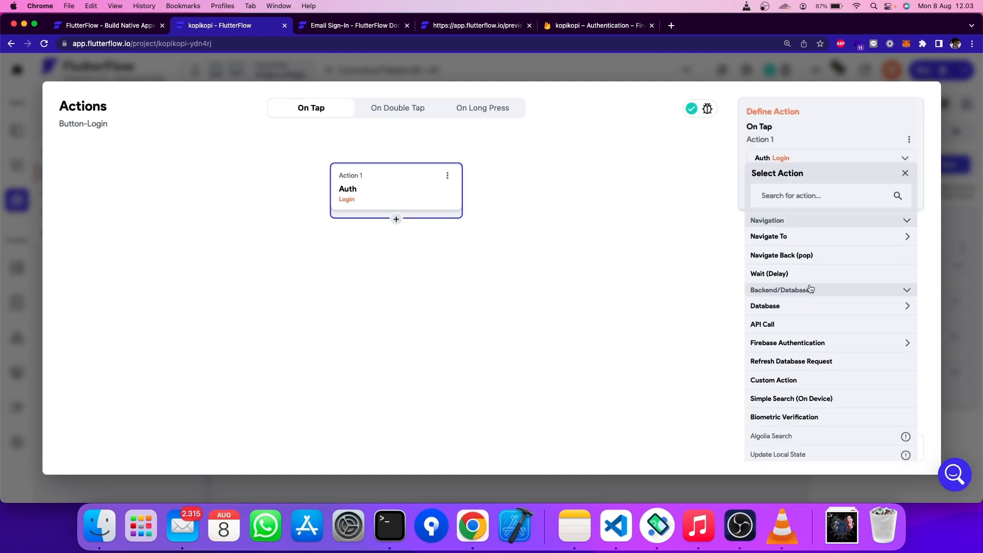
left_click(780, 194)
type("Auth")
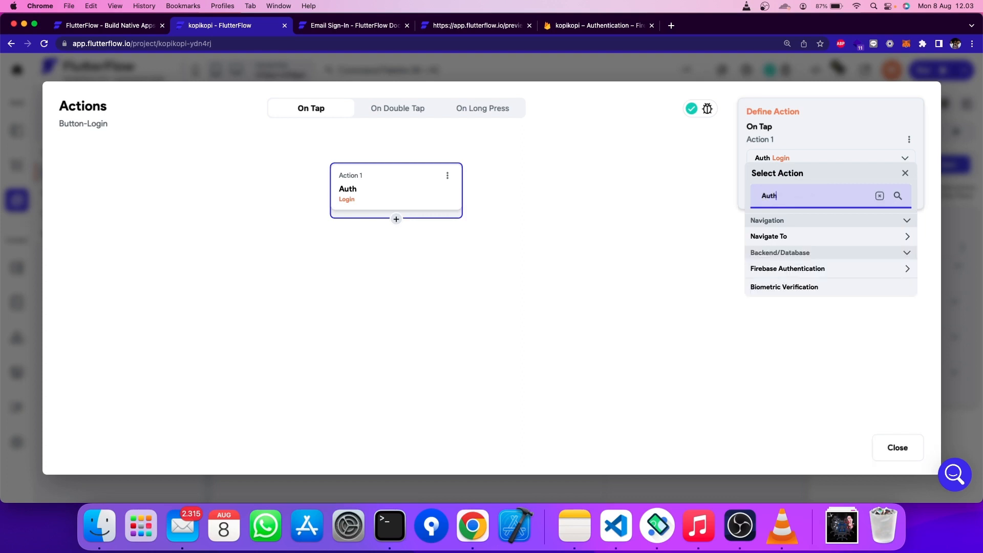
left_click(769, 271)
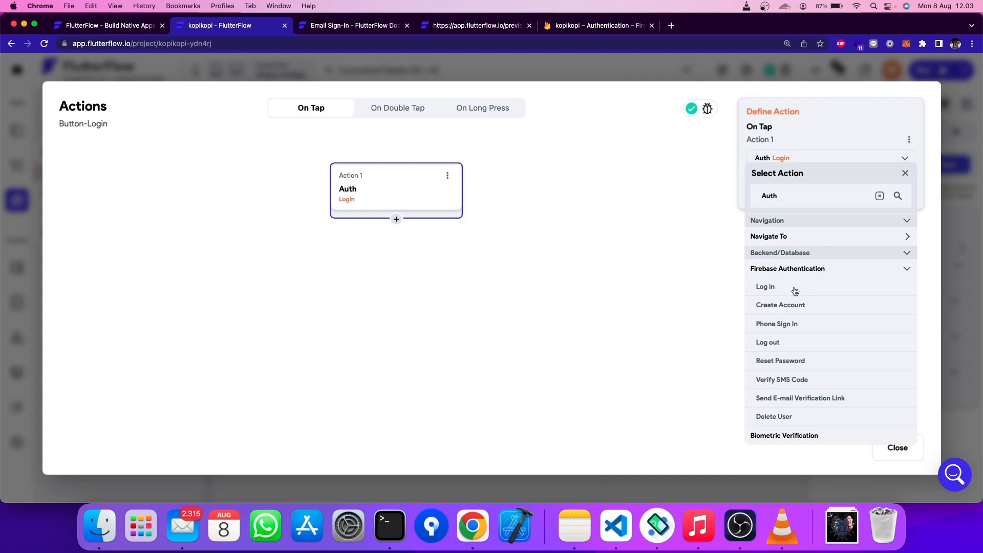
left_click(779, 288)
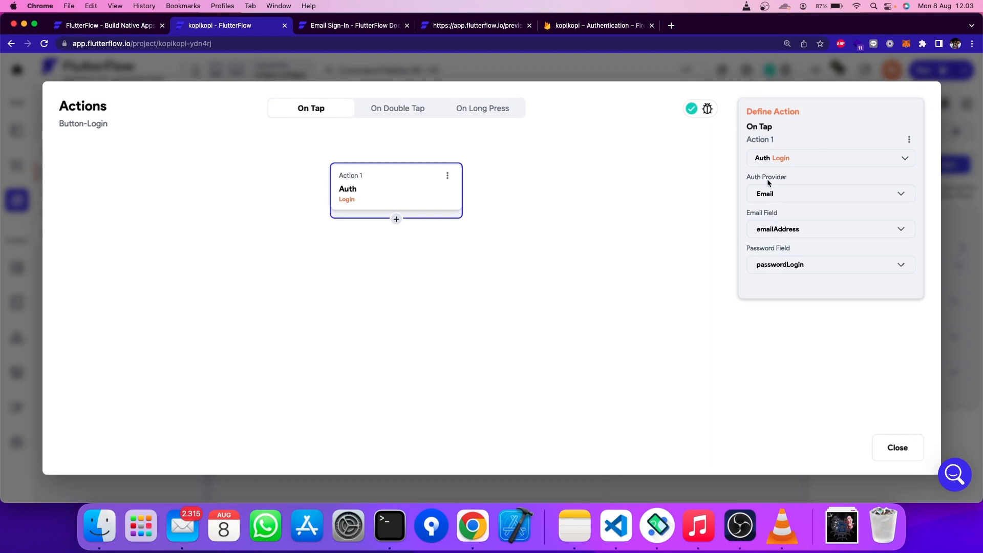
- Use provider Email with fields emailAddress and passwordLogin, then close the action editor
left_click(767, 196)
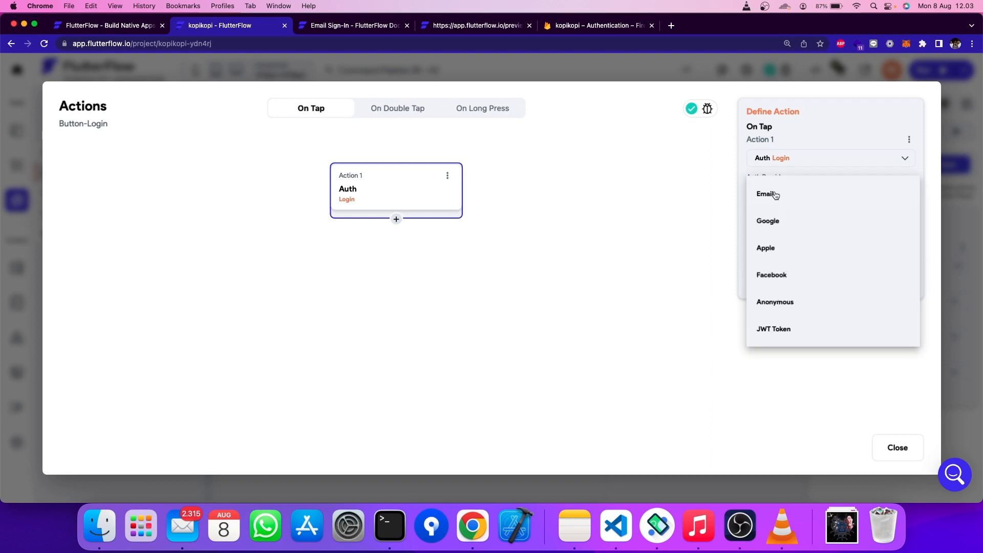
left_click(671, 263)
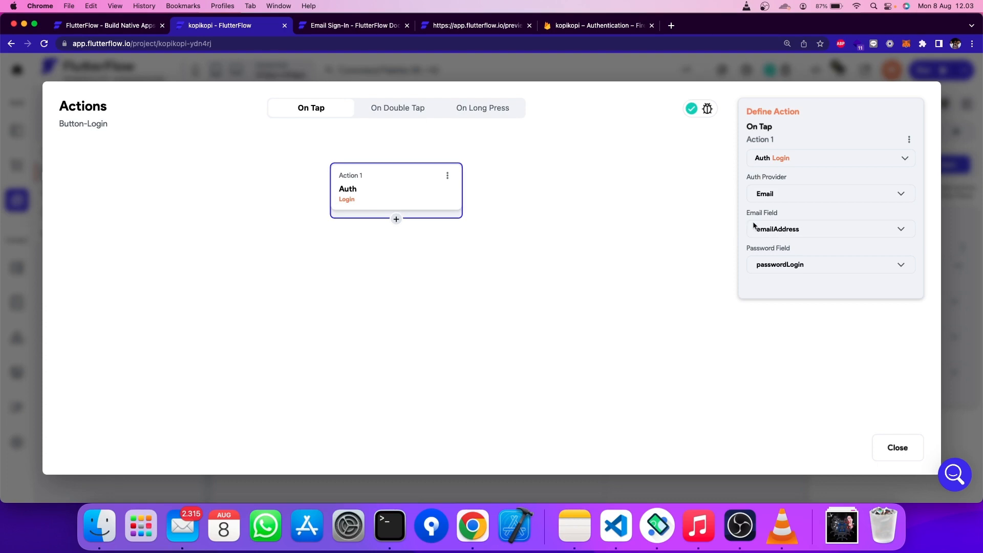
left_click(795, 229)
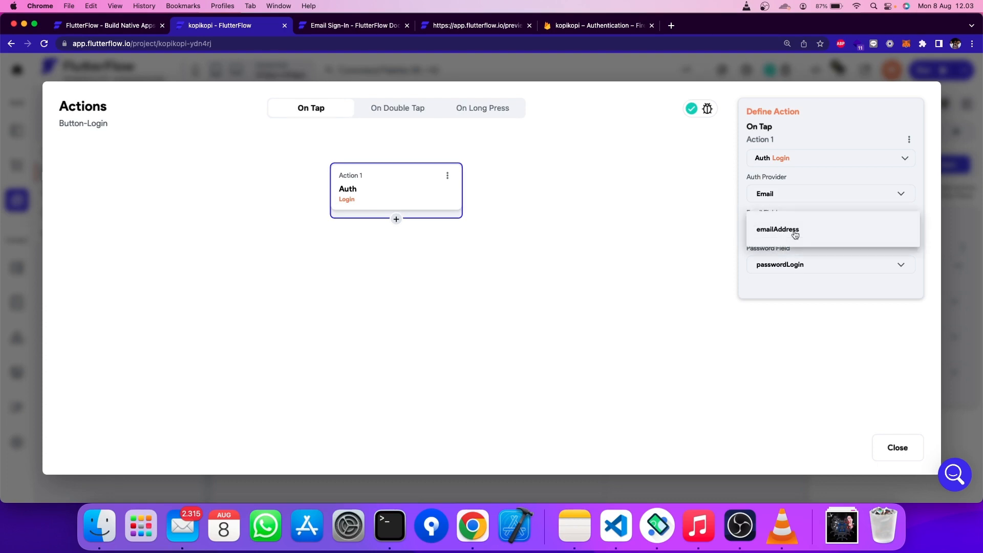
left_click(794, 230)
left_click(792, 265)
left_click(793, 266)
left_click(632, 259)
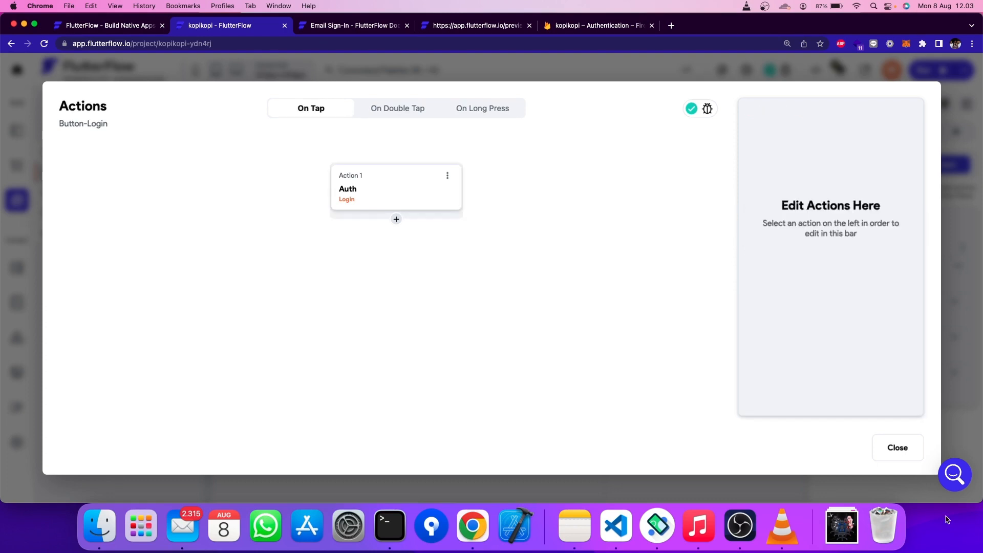
left_click(897, 449)
left_click(700, 333)
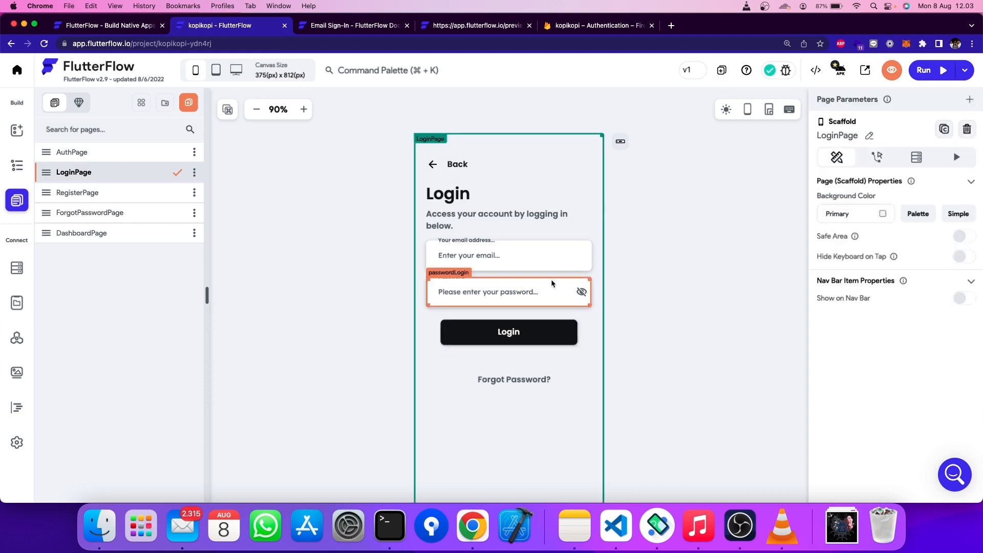
- Check that the login TextFields are named emailAddress and passwordLogin
left_click(551, 274)
left_click(493, 256)
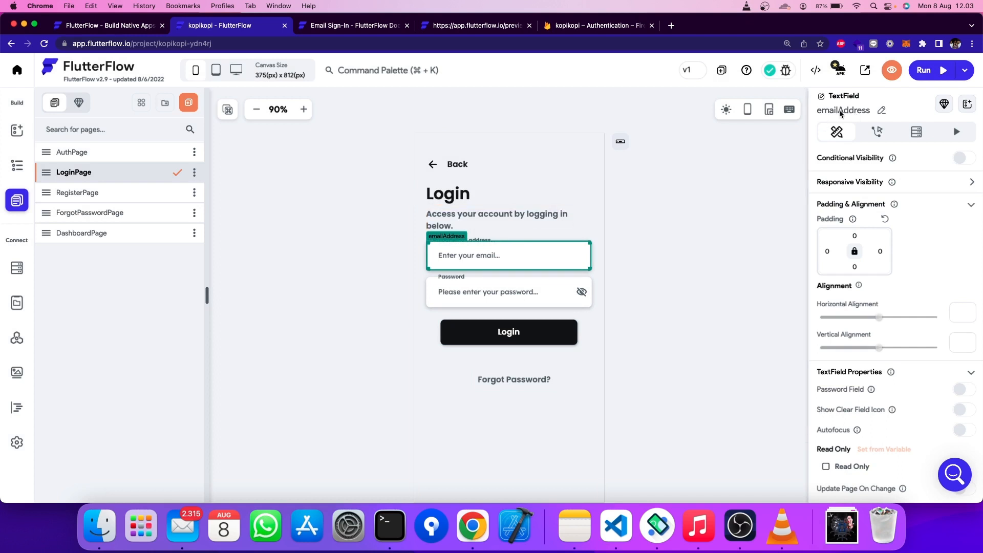
left_click(879, 111)
left_click(508, 296)
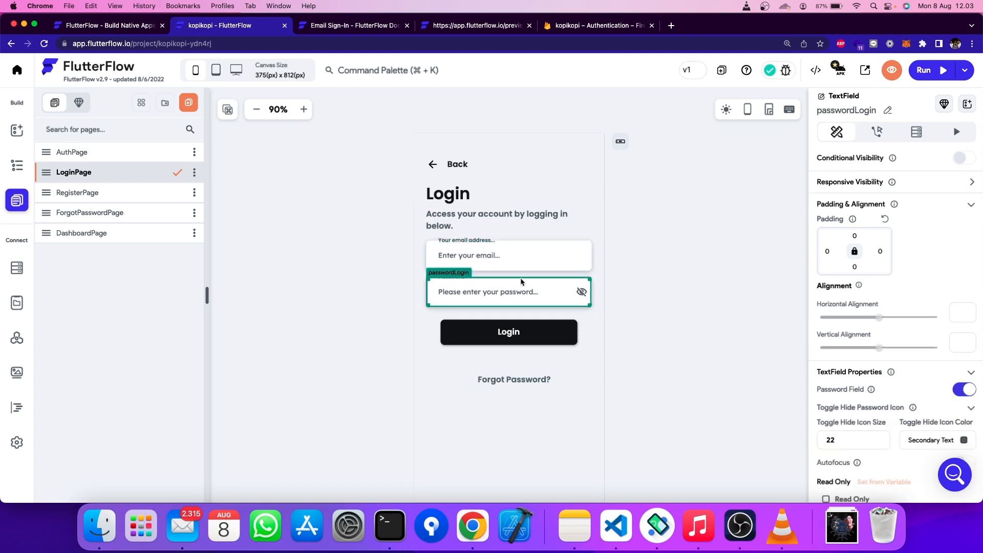
- Verify the Login button's action uses emailAddress as its email field, then open DashboardPage
left_click(505, 329)
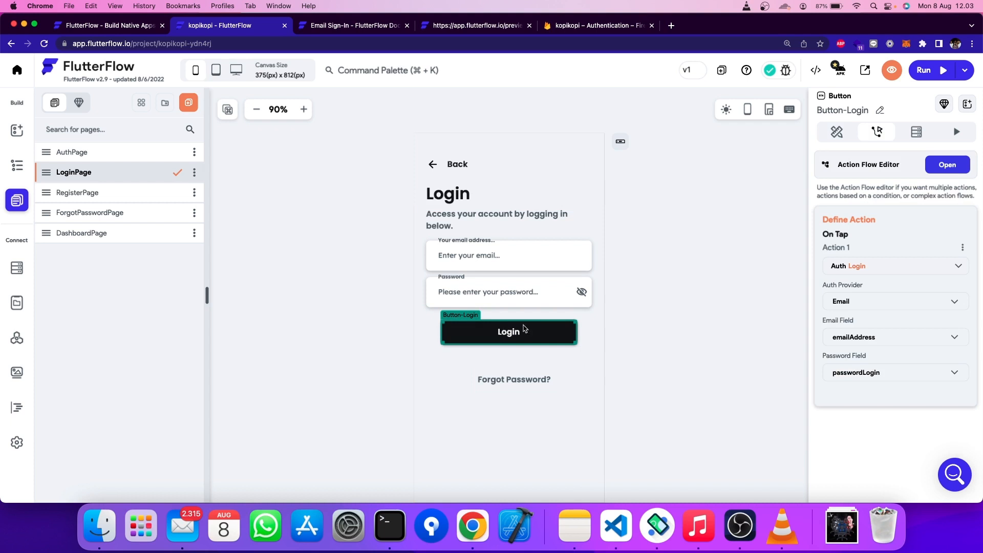
left_click(948, 165)
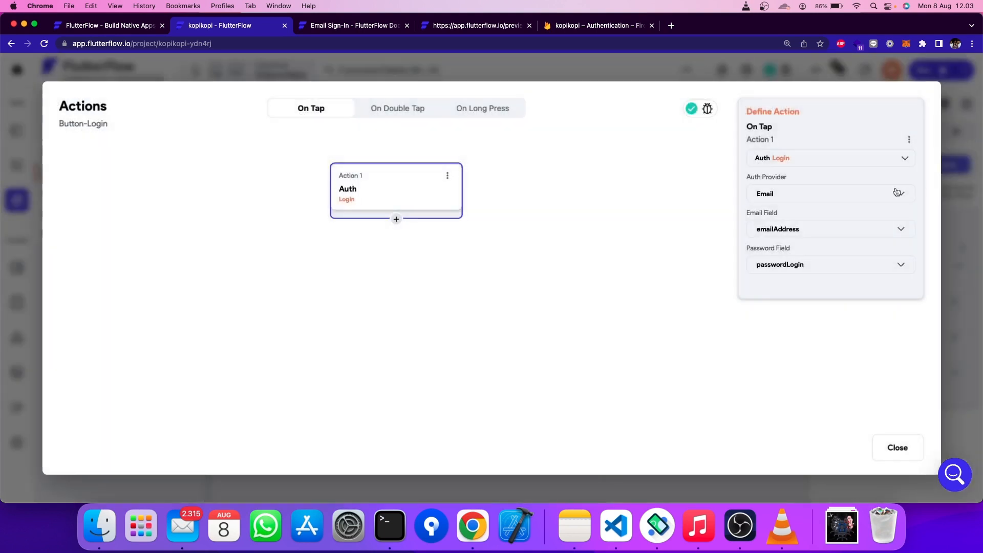
left_click(791, 228)
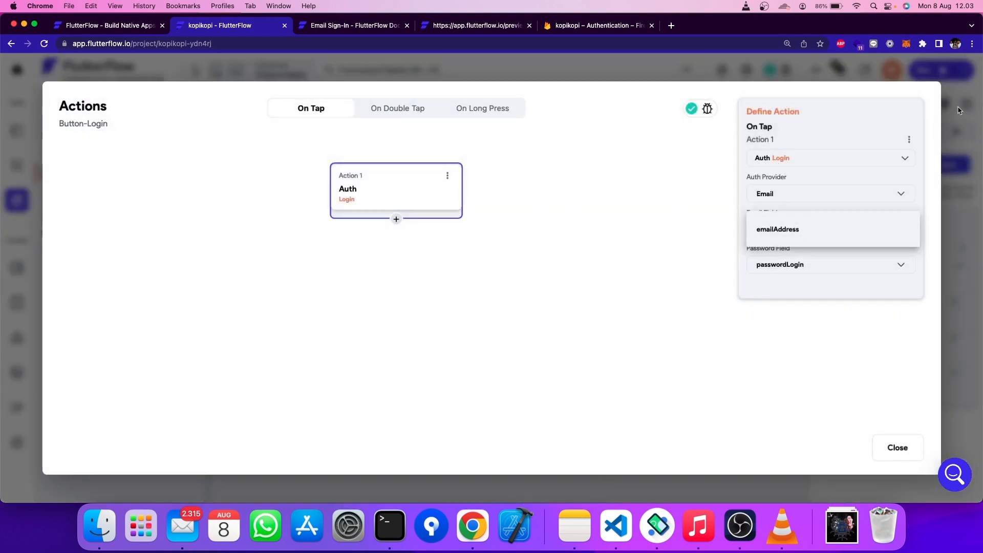
left_click(898, 448)
left_click(897, 448)
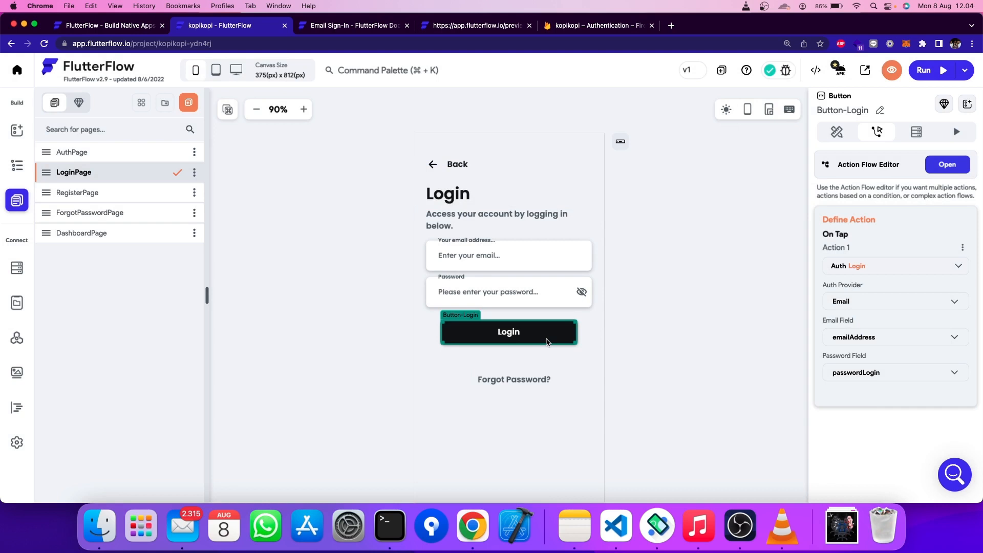
left_click(105, 235)
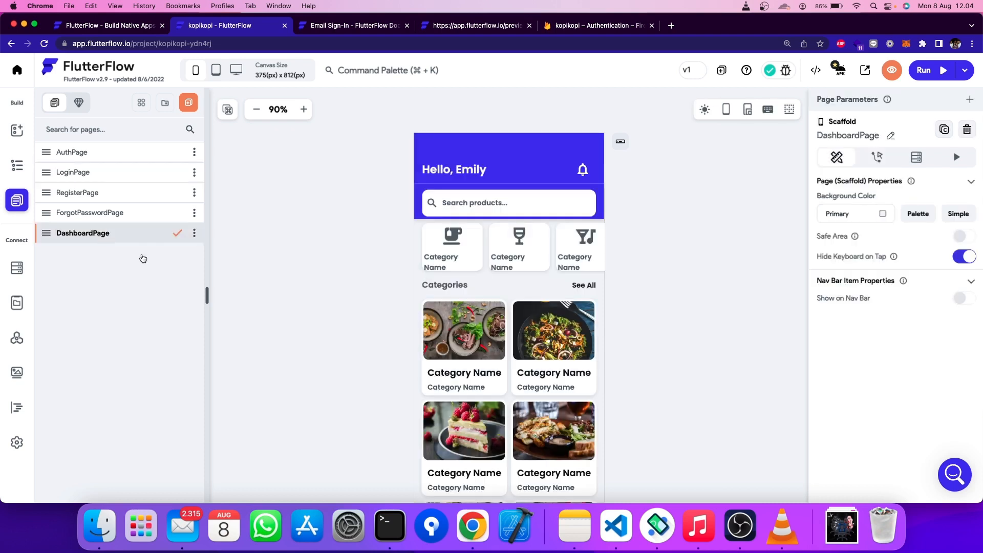
- Give AuthPage's Login button a Navigate To LoginPage tap action
left_click(100, 154)
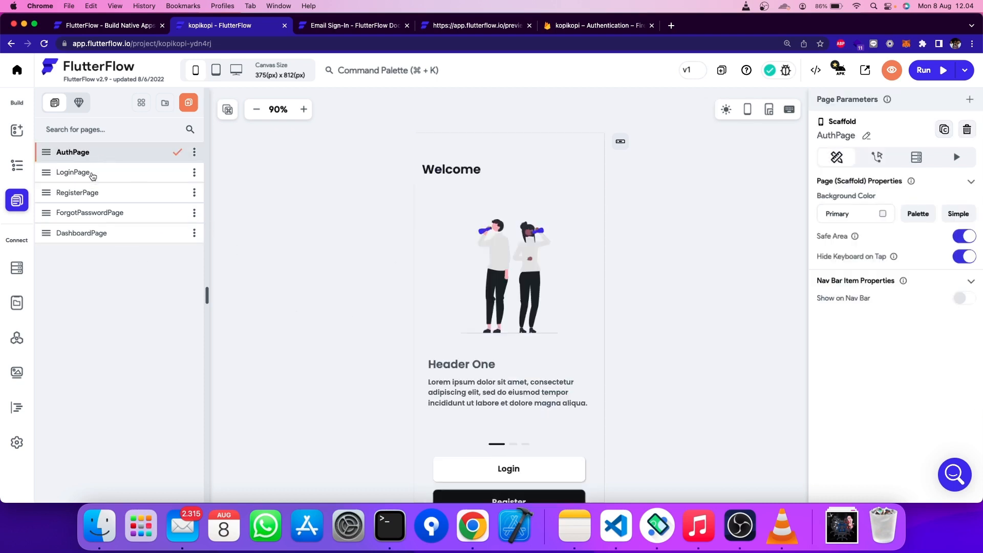
scroll(336, 302, "down", 2)
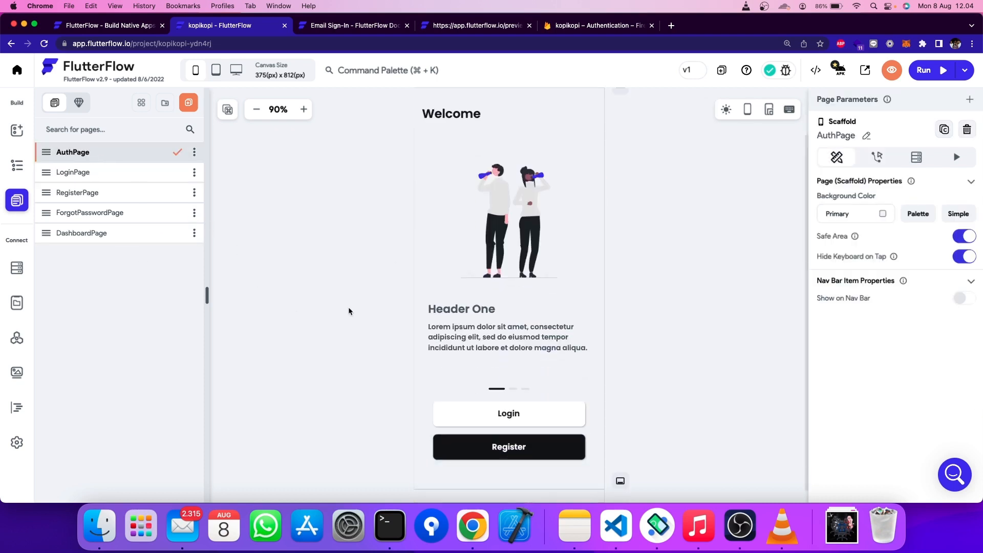
left_click(531, 408)
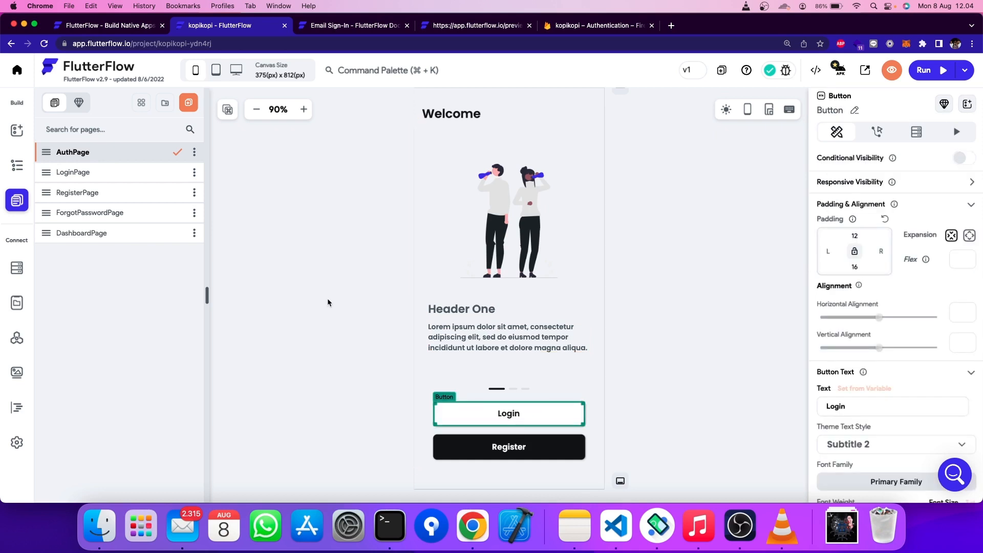
left_click(69, 172)
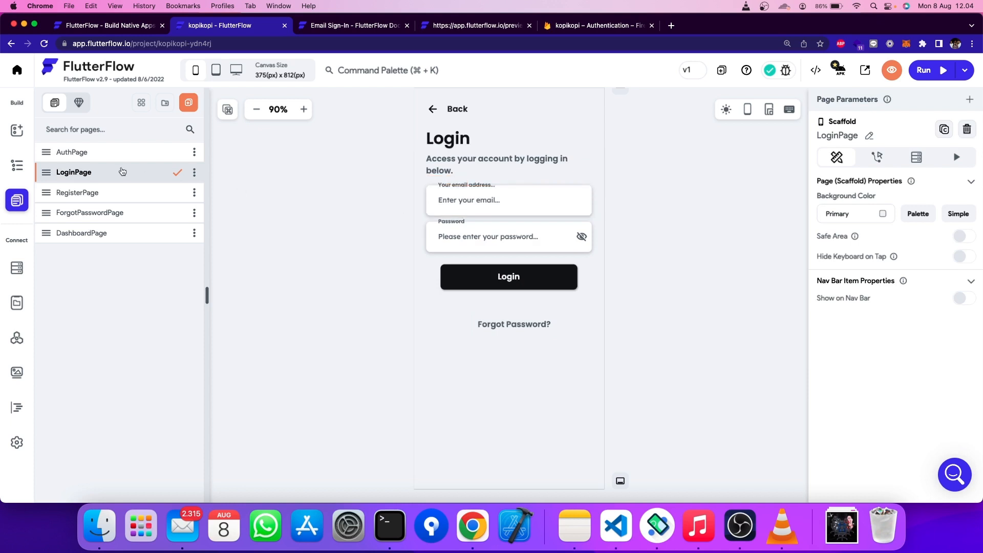
left_click(101, 152)
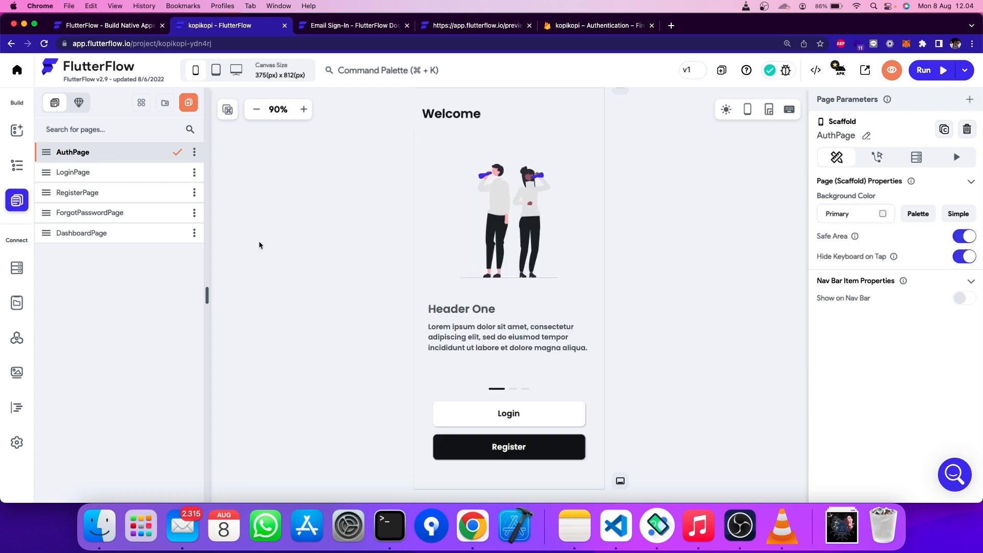
left_click(86, 179)
left_click(89, 154)
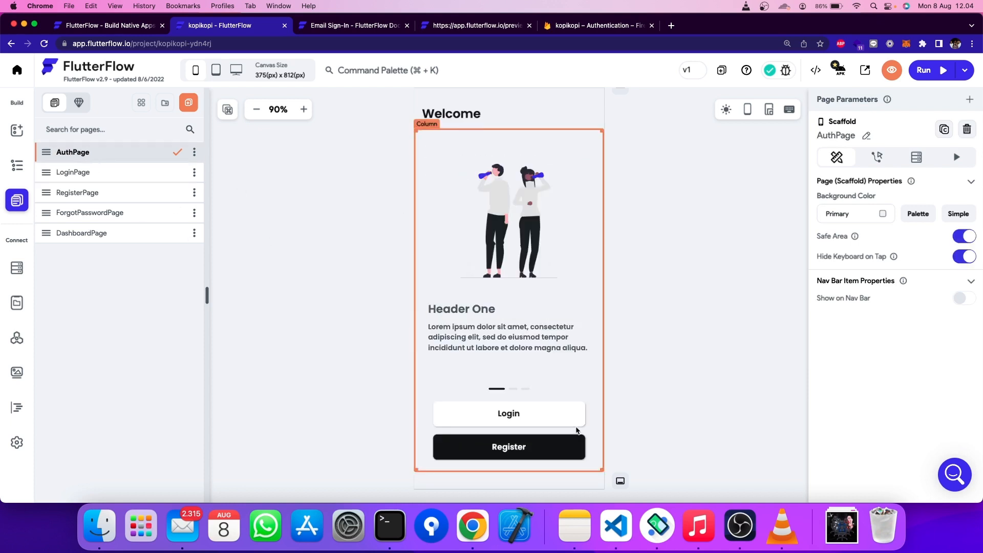
left_click(547, 423)
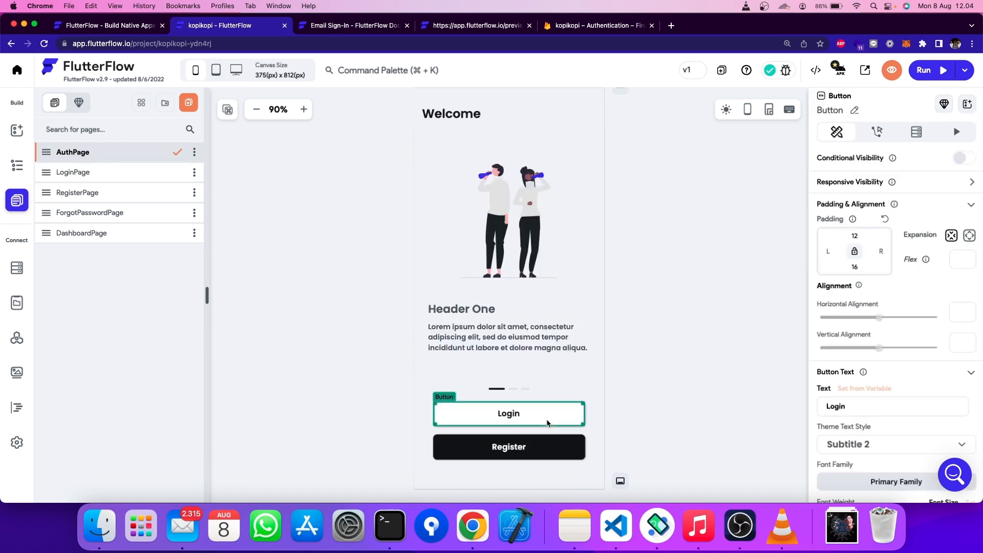
left_click(887, 138)
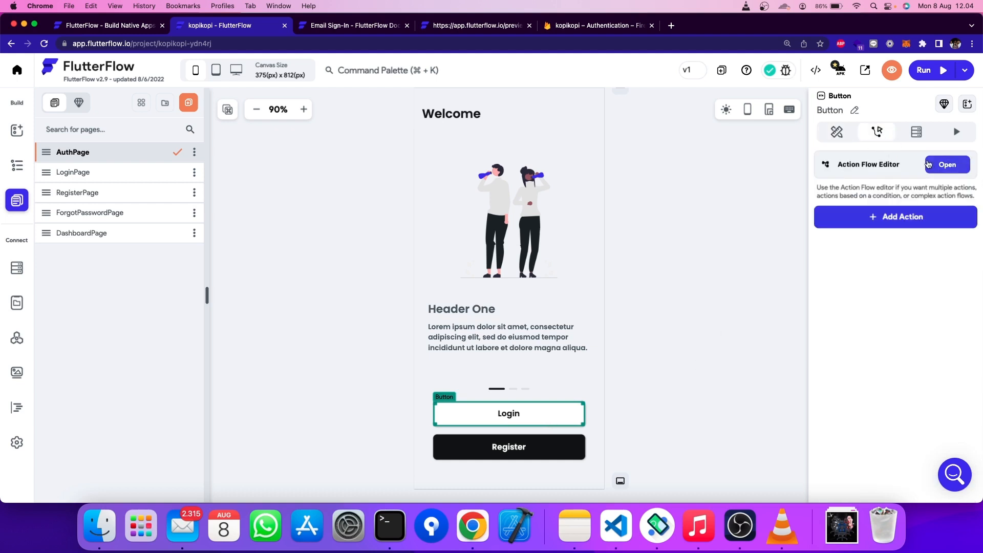
left_click(873, 218)
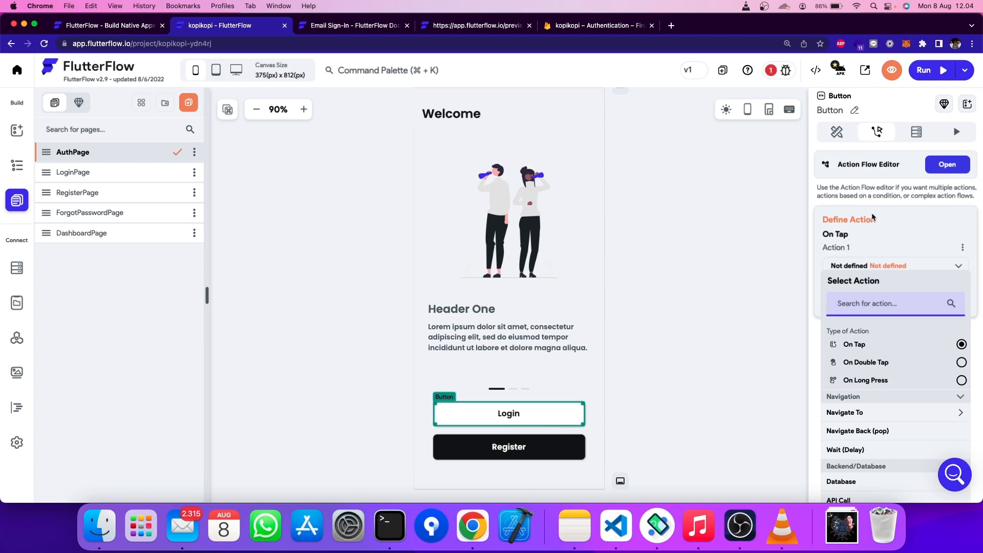
type("navigat")
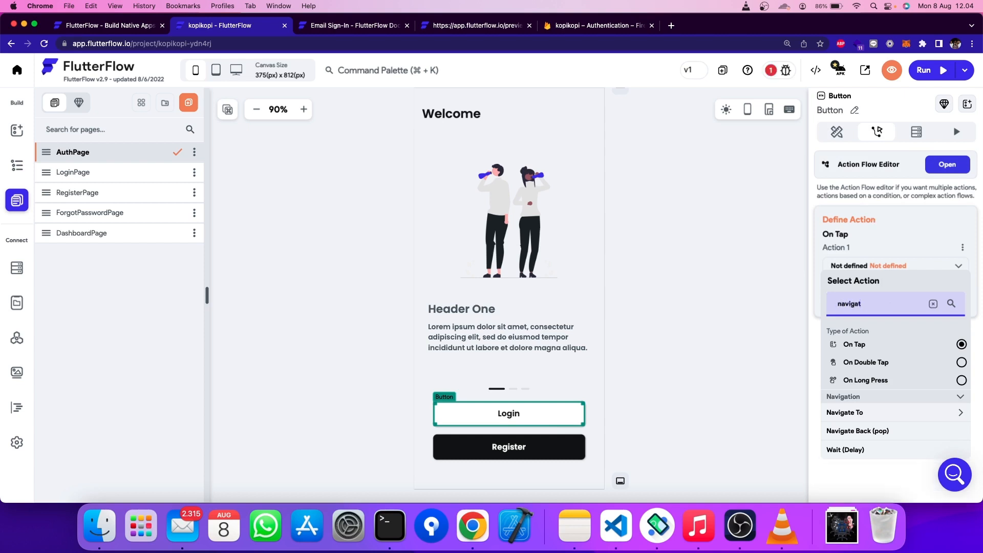
left_click(886, 419)
scroll(886, 419, "down", 2)
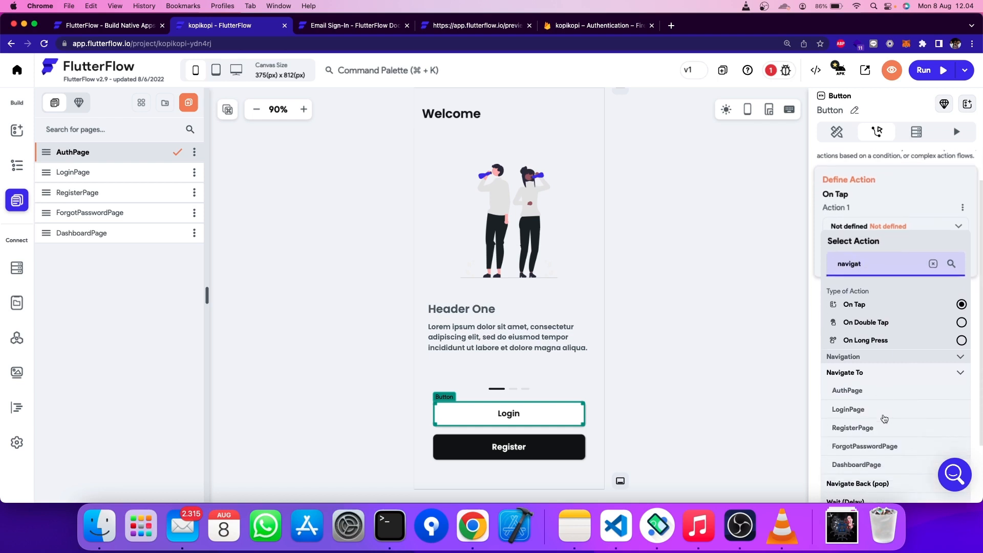
left_click(858, 413)
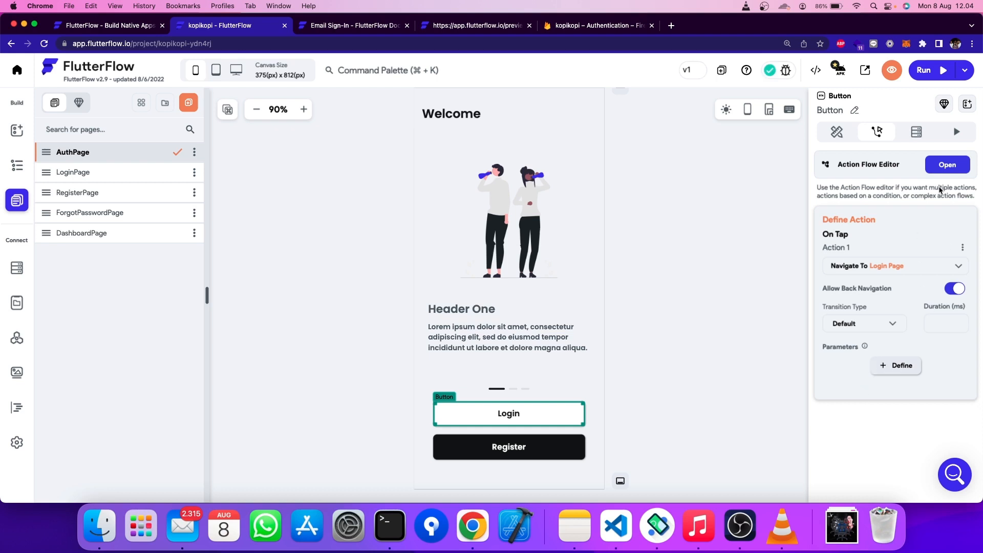
- Give the Register button a Navigate To RegisterPage tap action
left_click(551, 451)
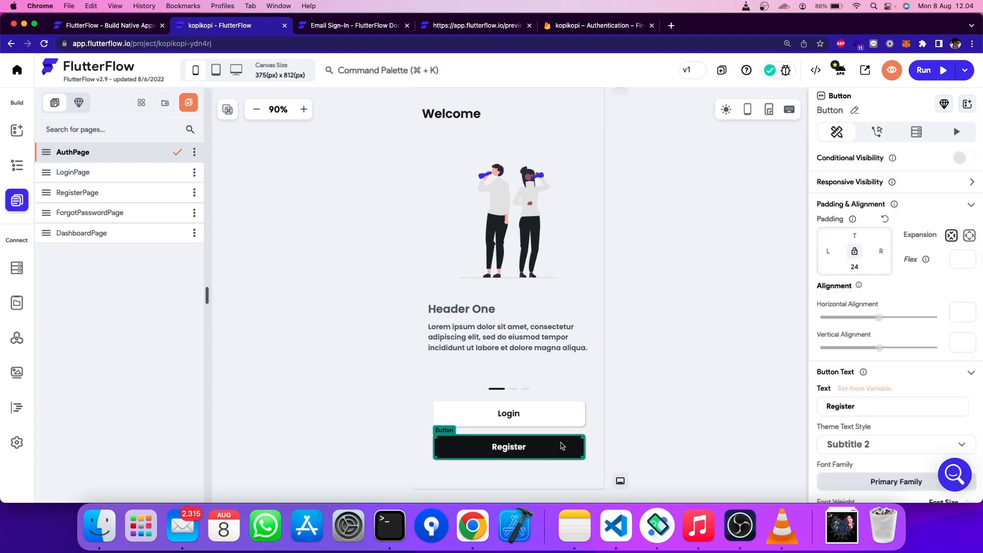
left_click(877, 131)
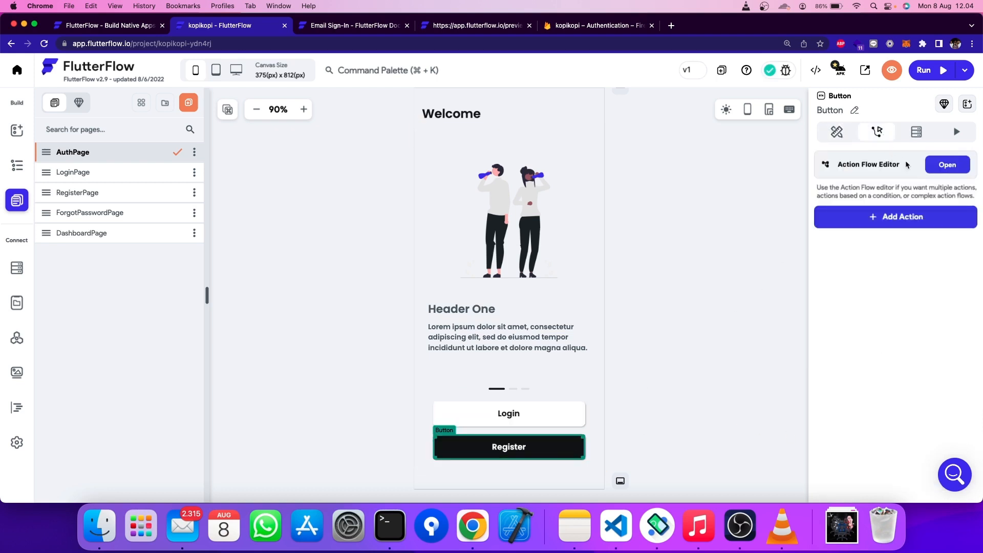
left_click(946, 164)
key("Escape")
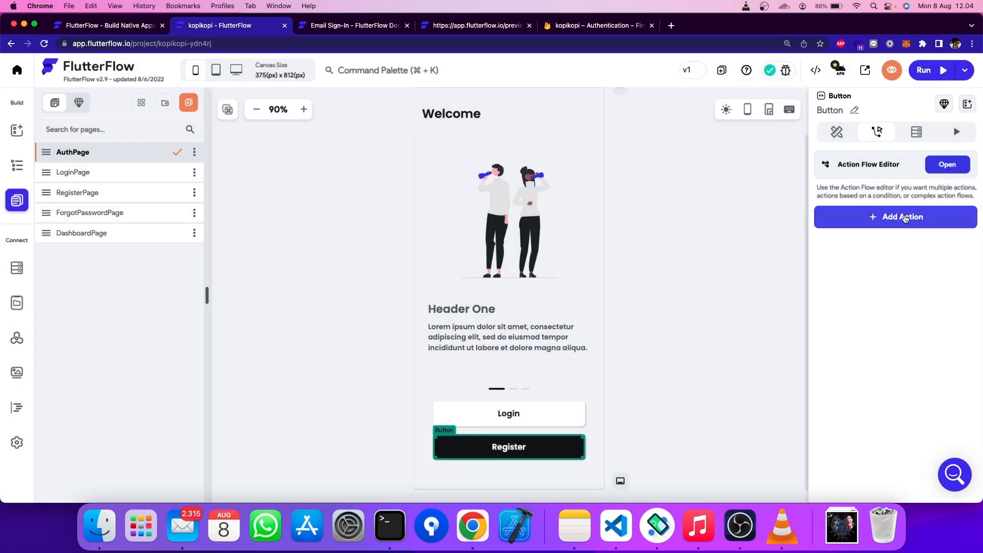
left_click(905, 217)
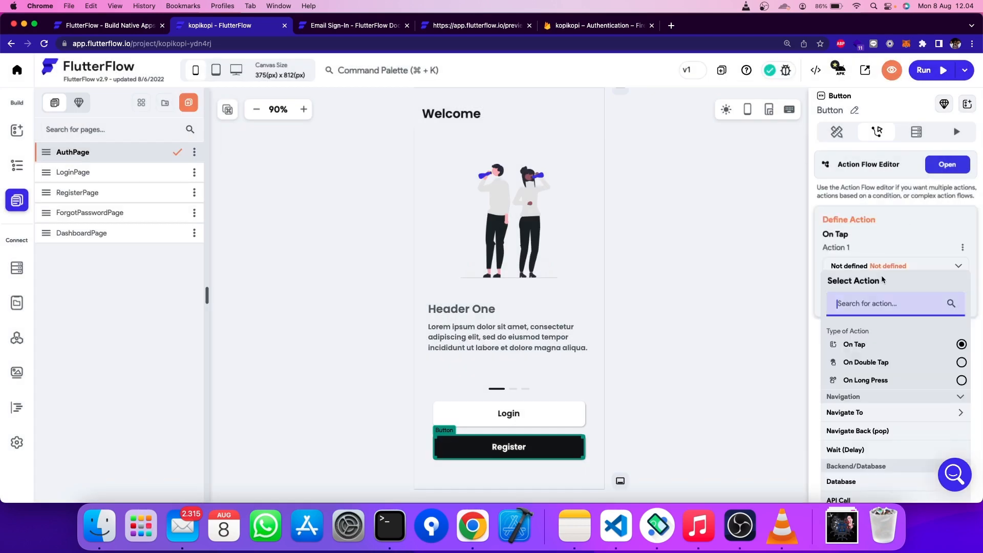
left_click(857, 414)
scroll(862, 431, "down", 1)
left_click(861, 455)
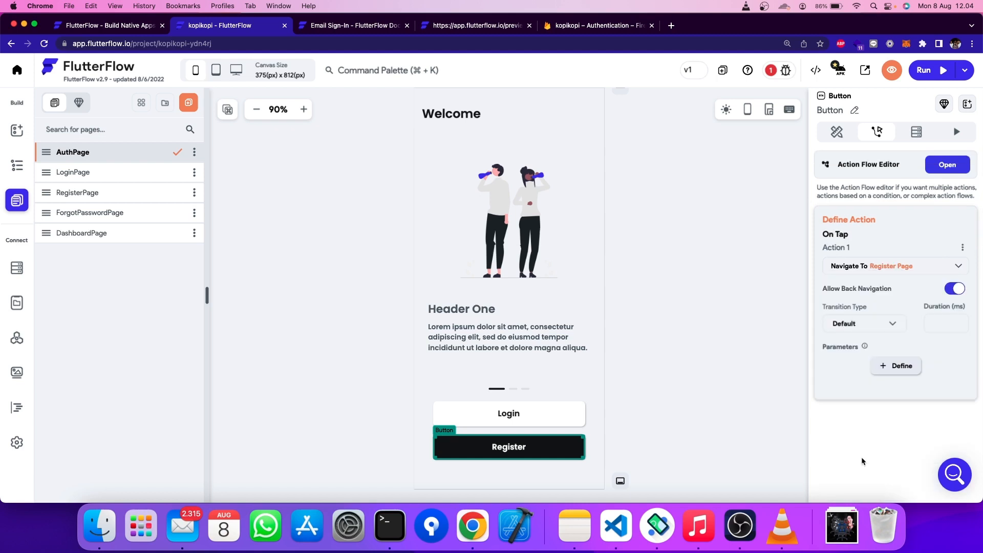
left_click(677, 416)
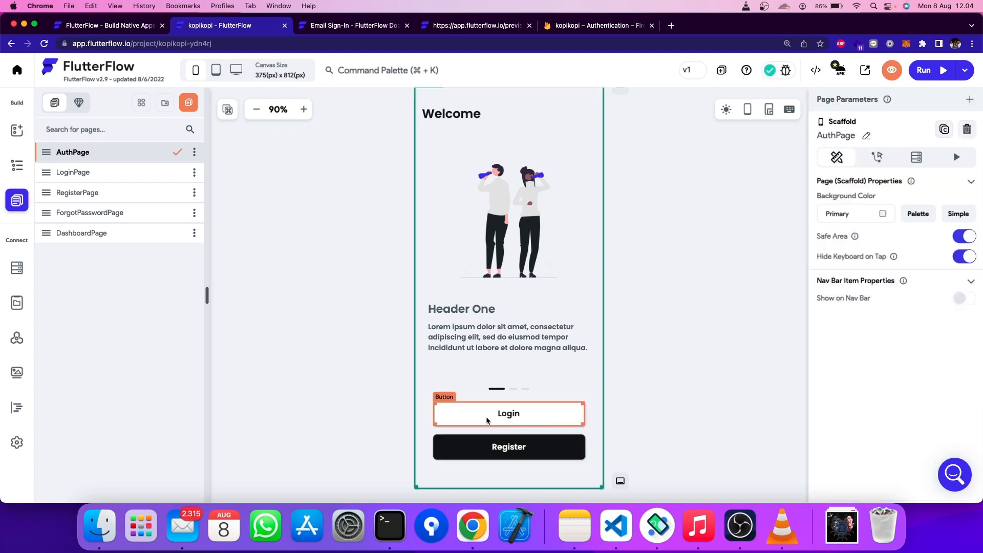
- Launch a live preview, close the Email Sign-In and older preview tabs, then reopen LoginPage
left_click(892, 70)
middle_click(518, 25)
middle_click(518, 25)
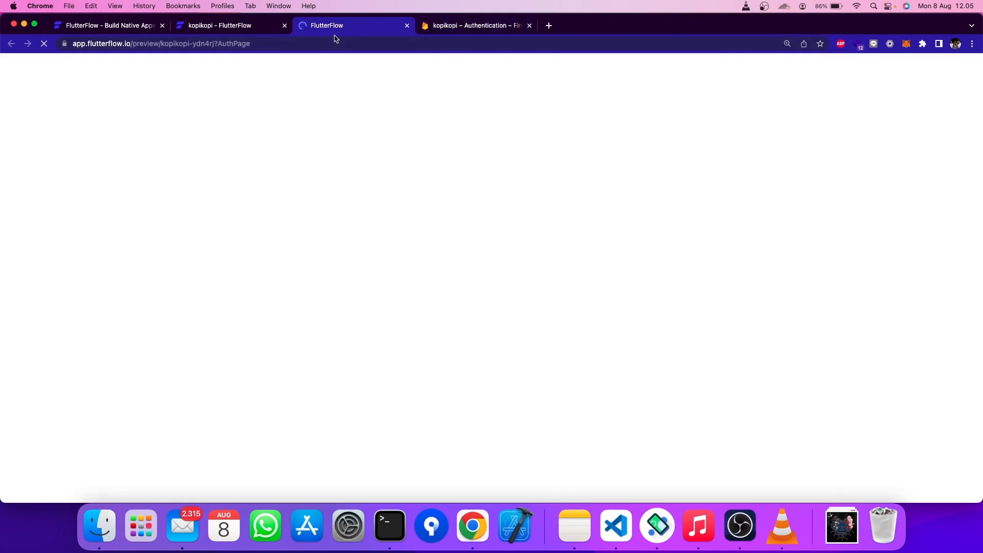
left_click(279, 27)
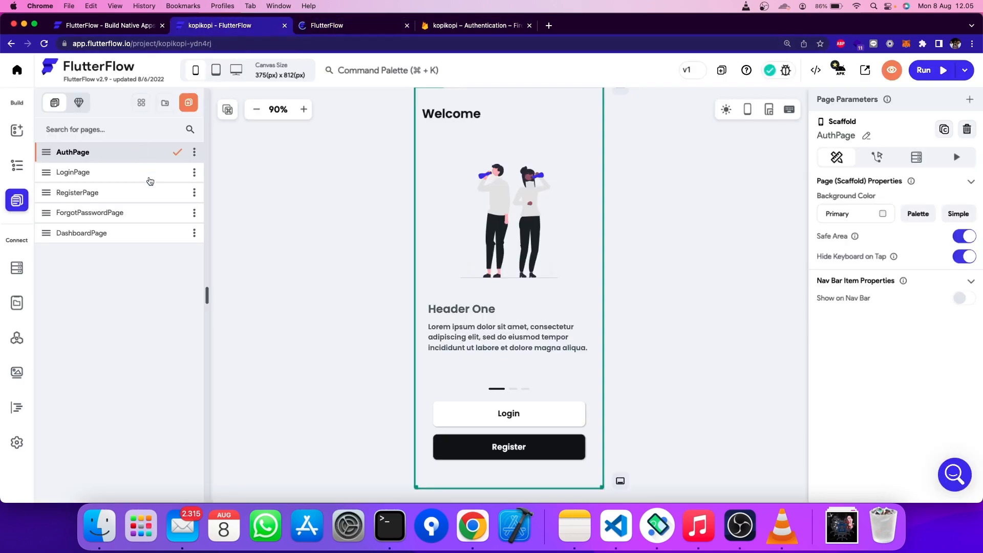
left_click(65, 177)
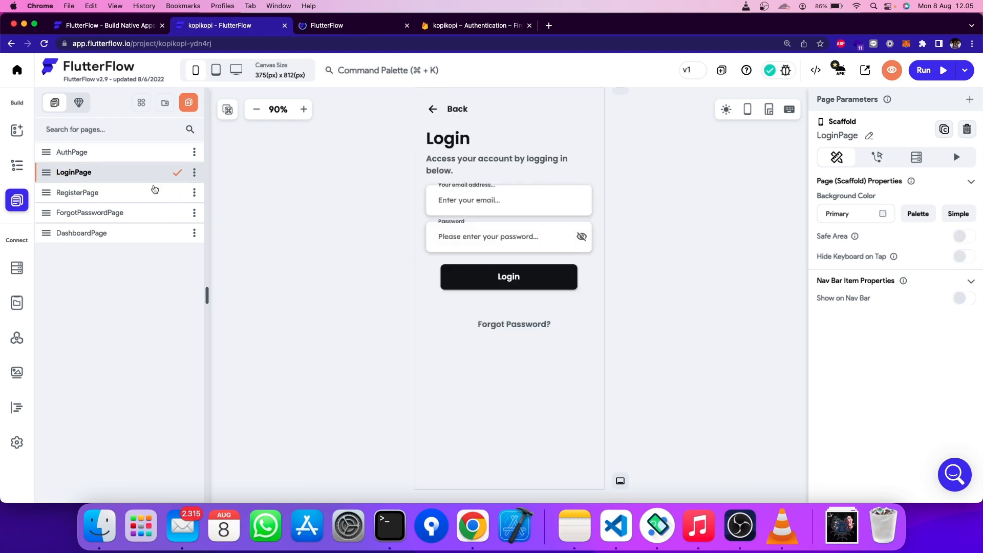
- Add a Navigate To ForgotPasswordPage tap action to the Forgot Password? button
left_click(515, 325)
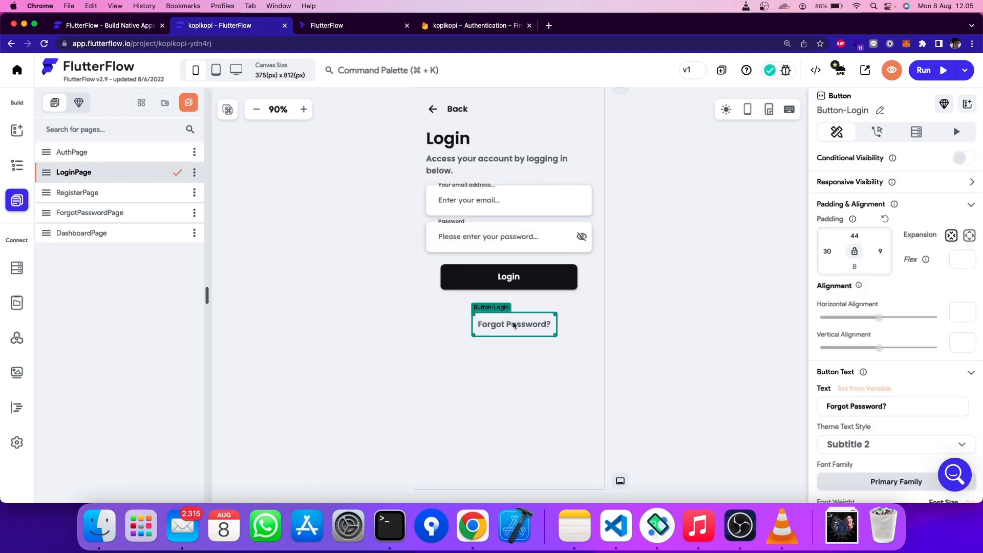
left_click(870, 134)
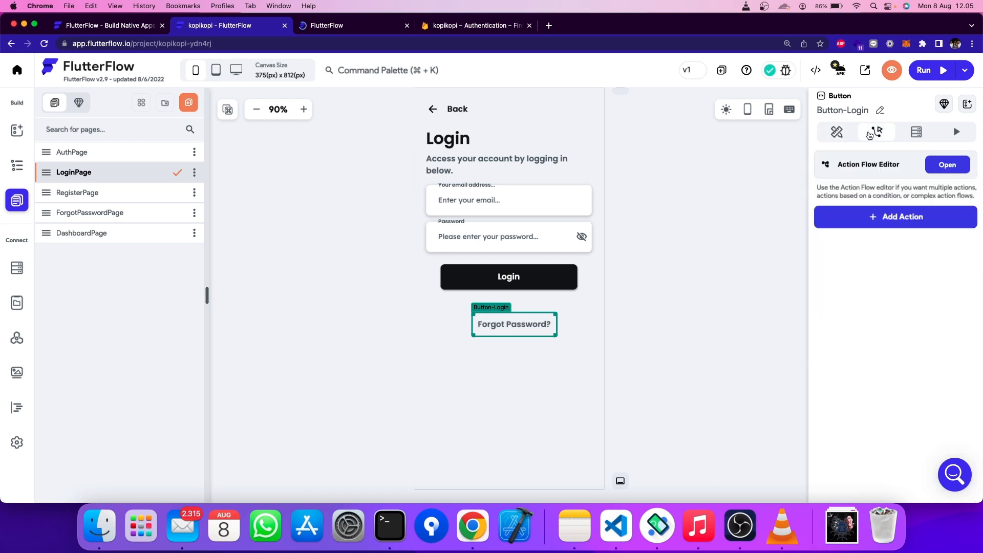
left_click(890, 210)
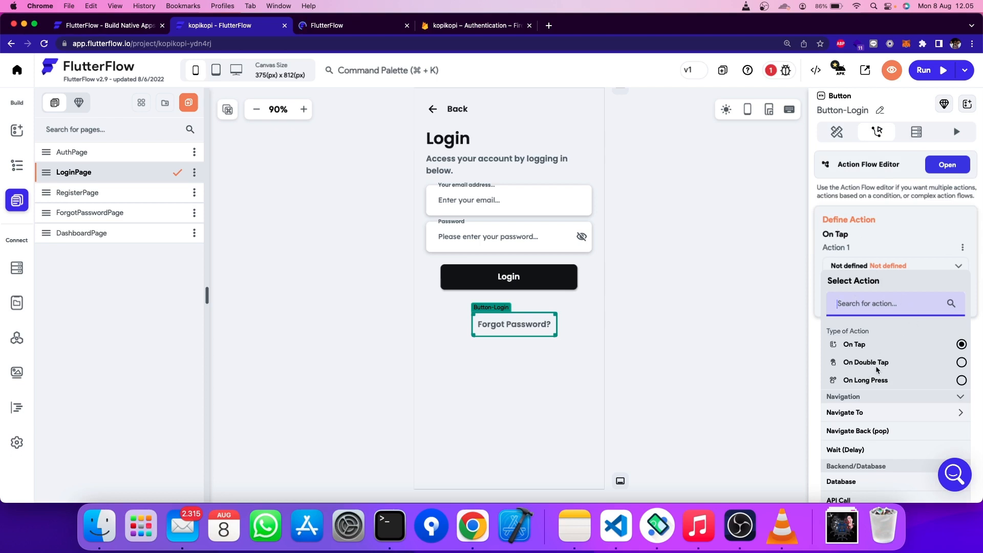
scroll(865, 348, "down", 3)
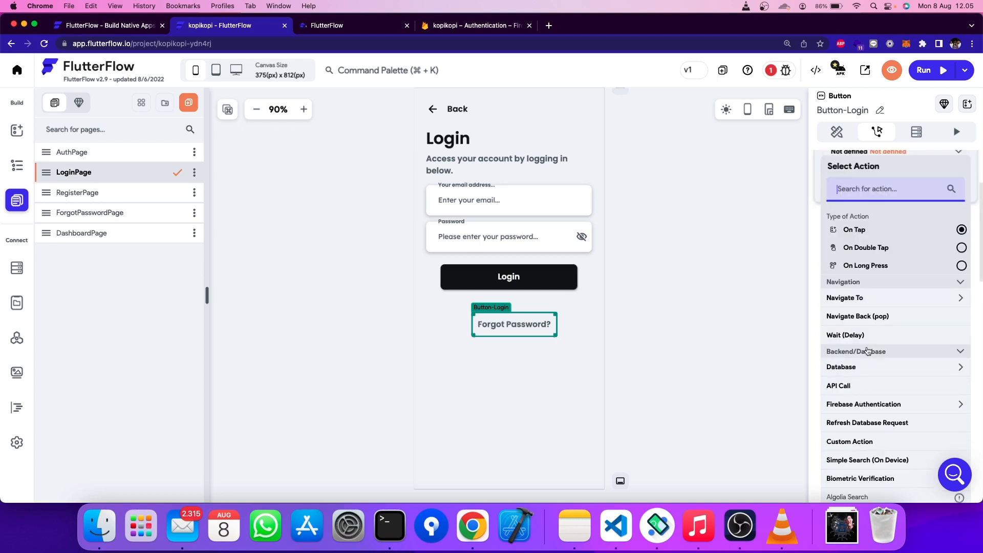
left_click(858, 297)
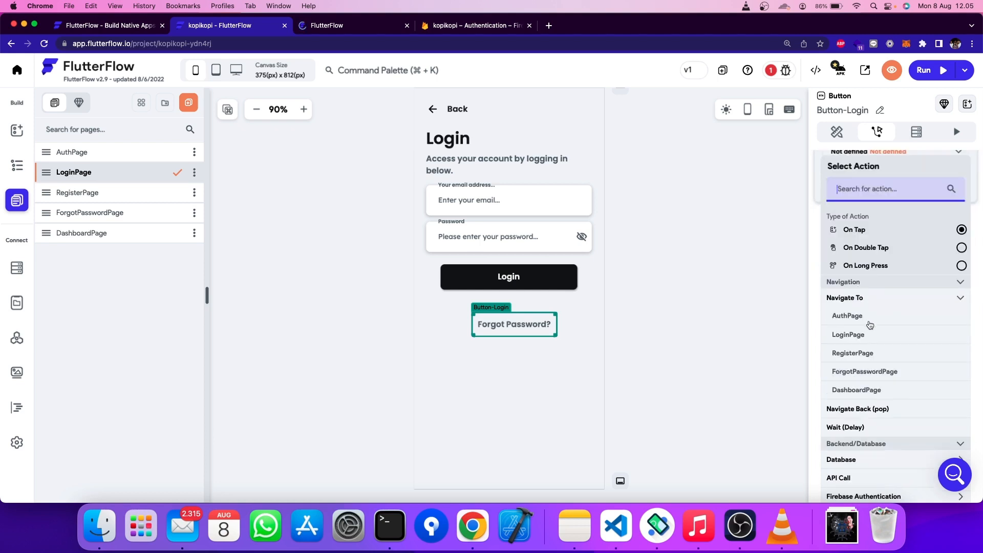
left_click(862, 371)
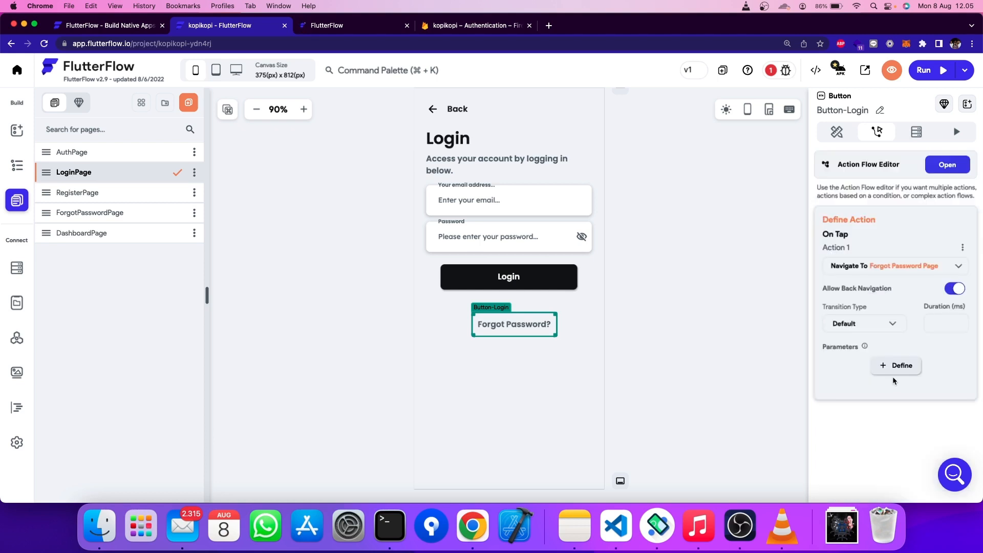
left_click(700, 254)
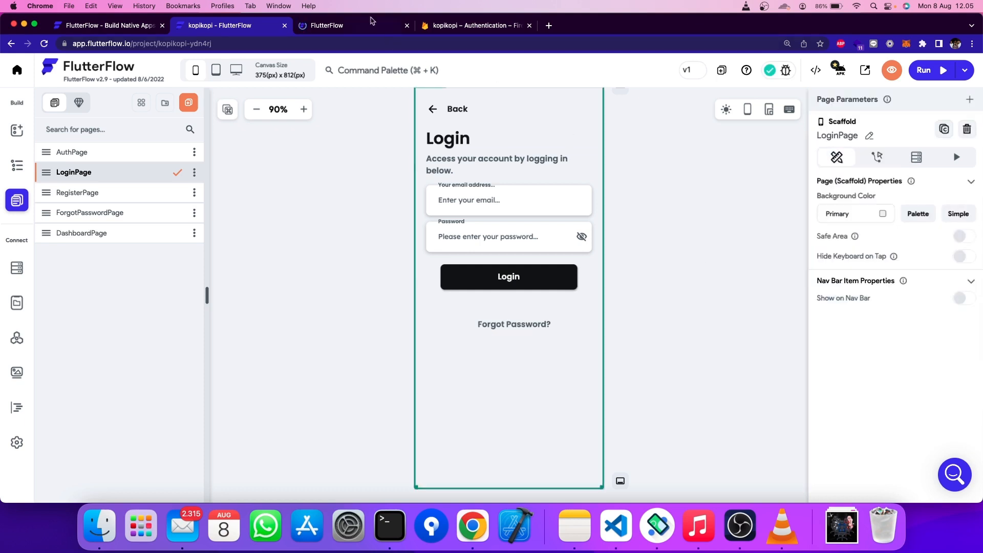
left_click(346, 27)
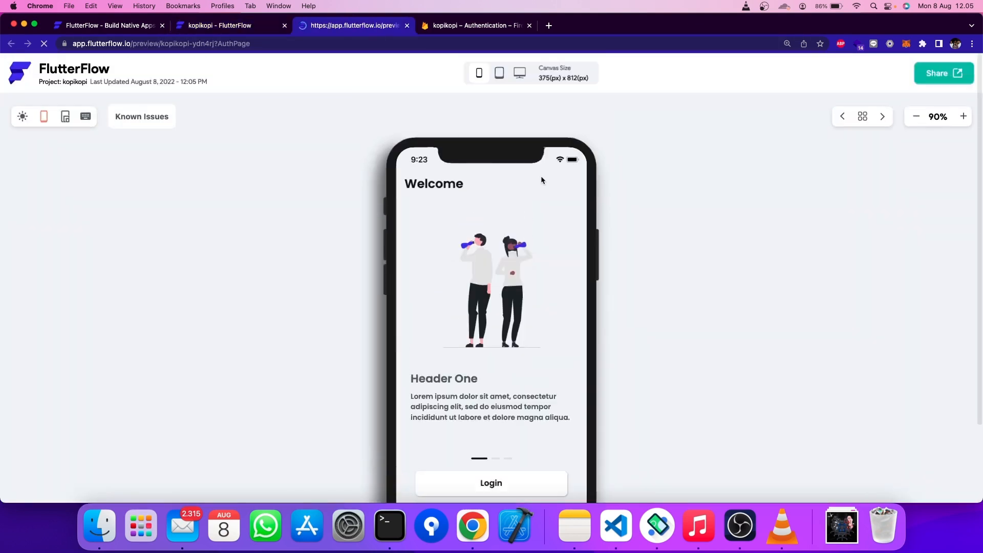
scroll(541, 176, "down", 4)
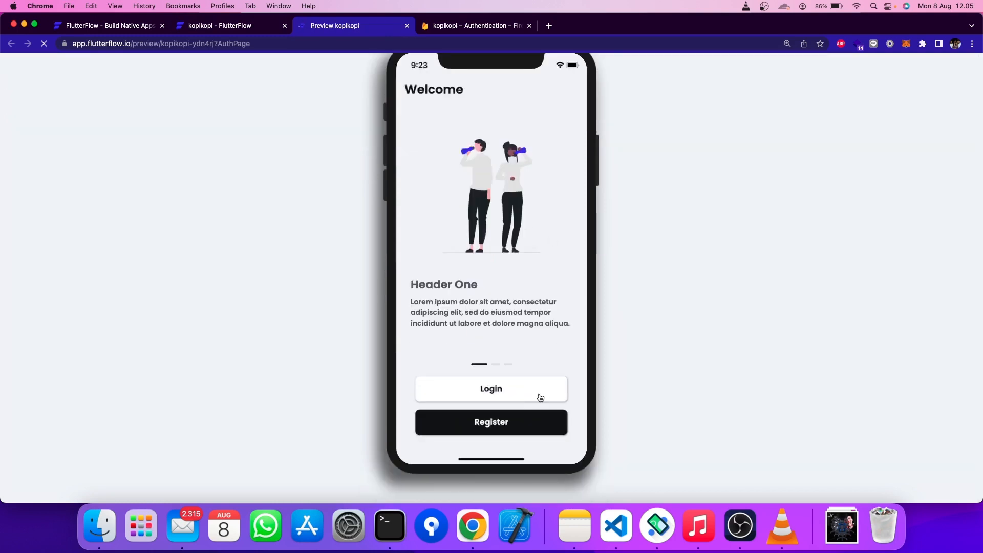
left_click(540, 398)
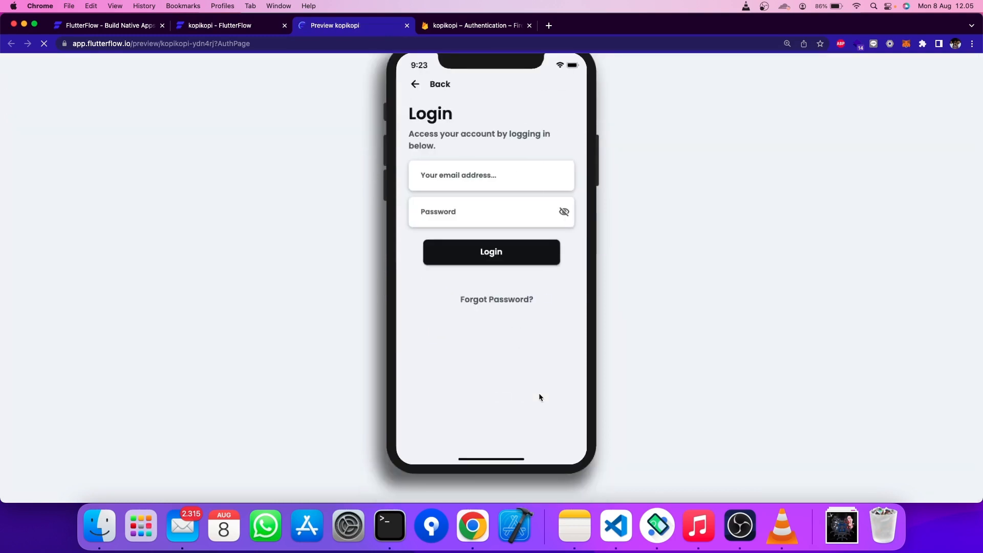
left_click(424, 80)
mouse_move(503, 189)
left_mouse_down()
mouse_move(460, 190)
mouse_move(505, 202)
left_mouse_up()
left_click(507, 384)
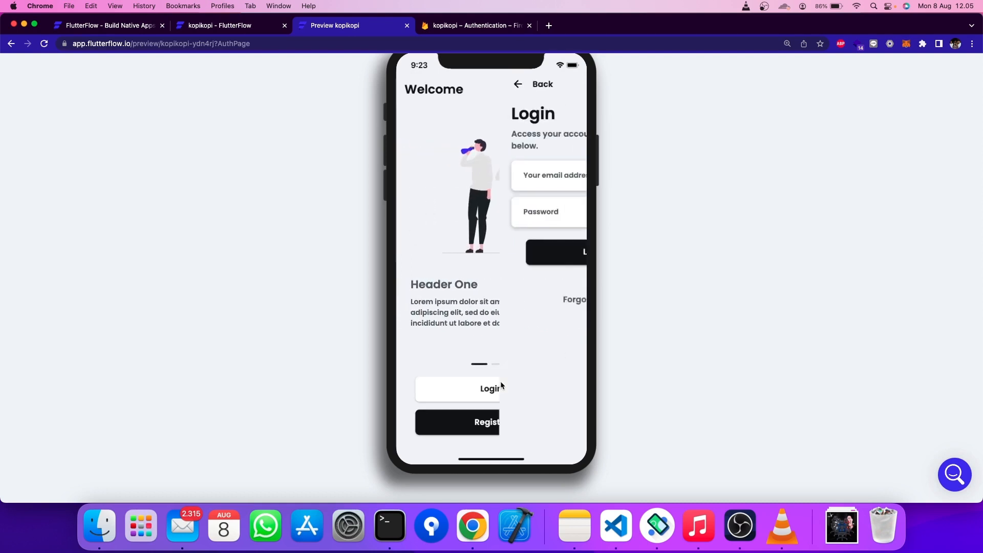
left_click(493, 299)
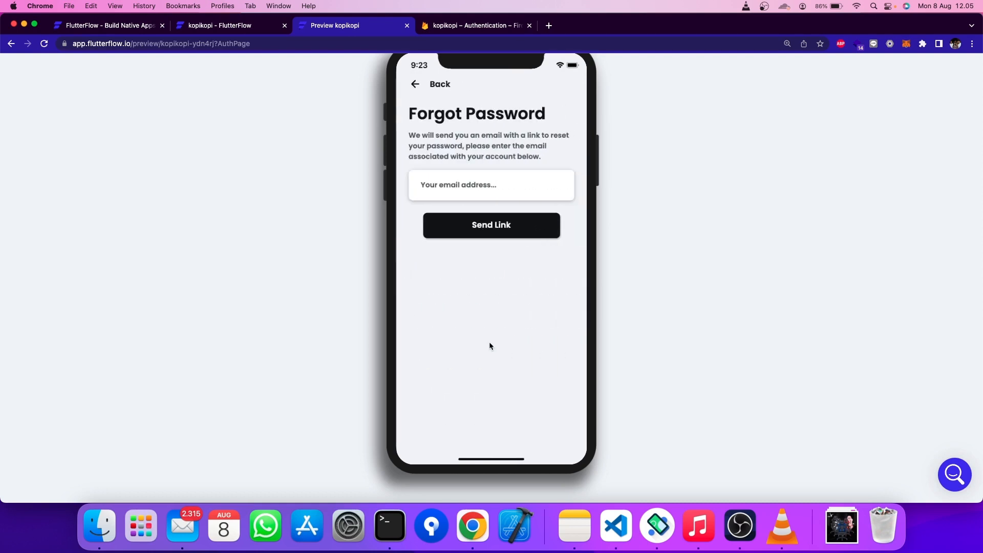
left_click(422, 92)
left_click(421, 91)
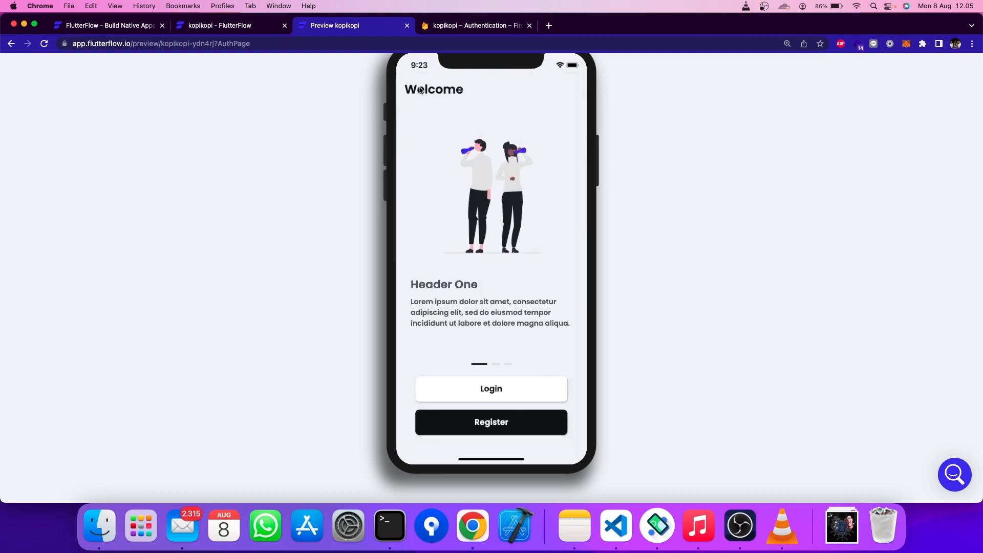
left_click(498, 431)
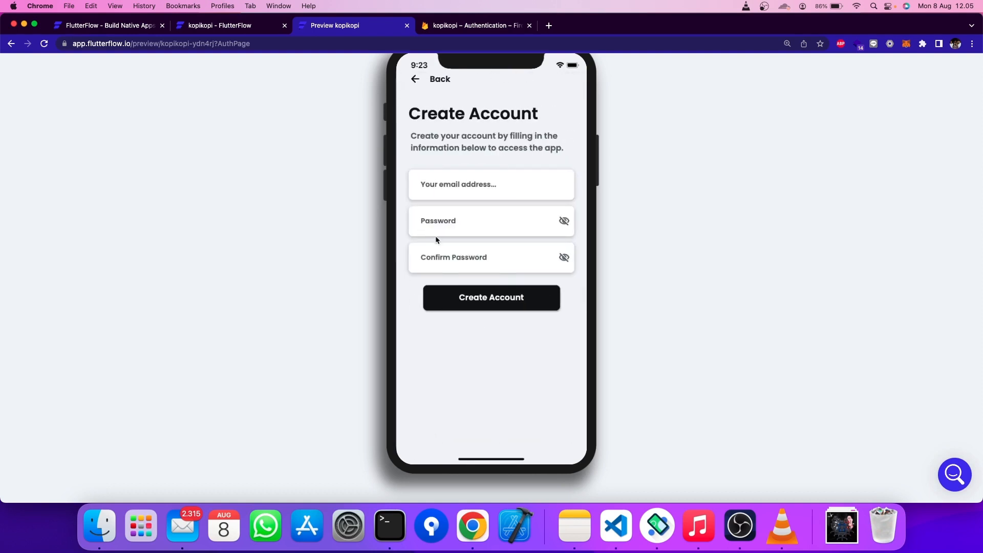
left_click(416, 78)
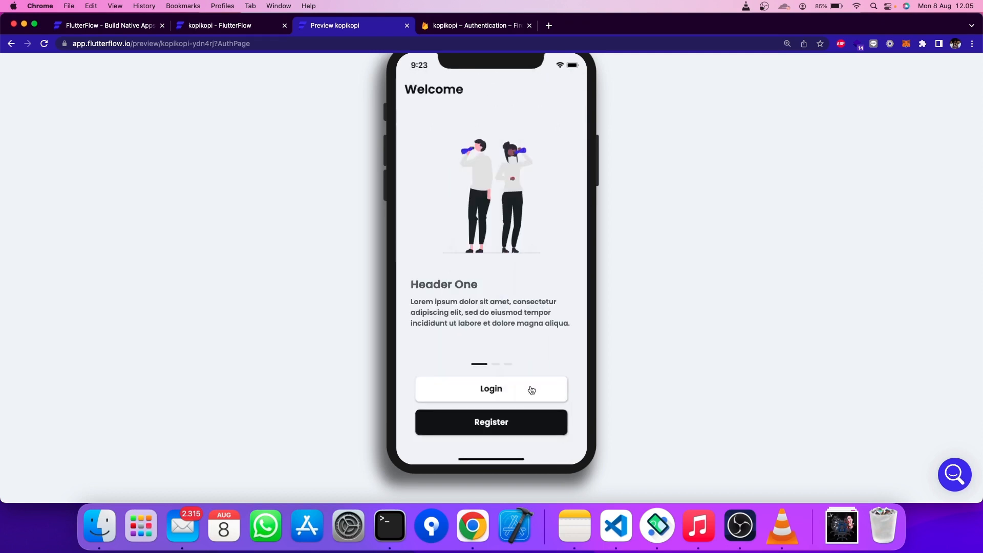
left_click(531, 391)
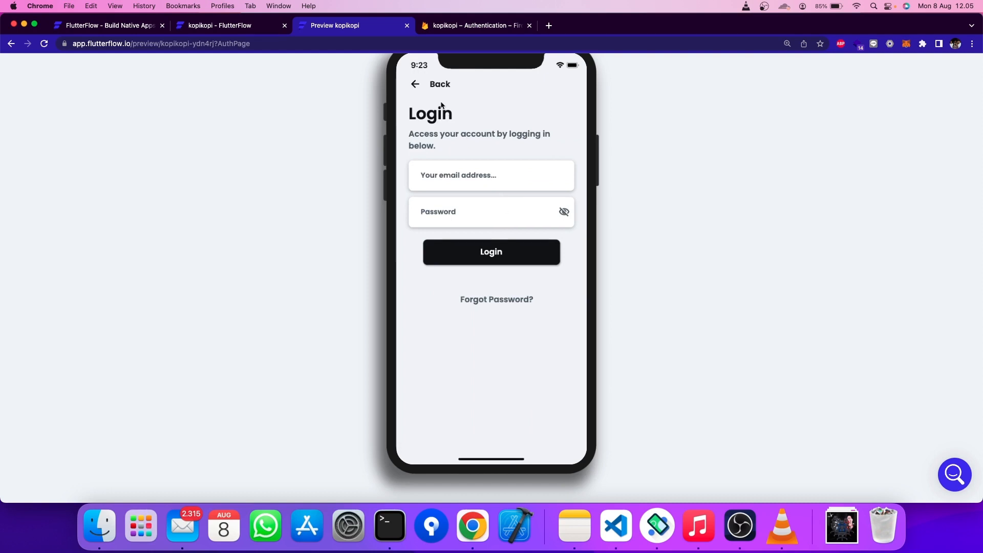
left_click(415, 82)
left_click(496, 432)
left_click(467, 189)
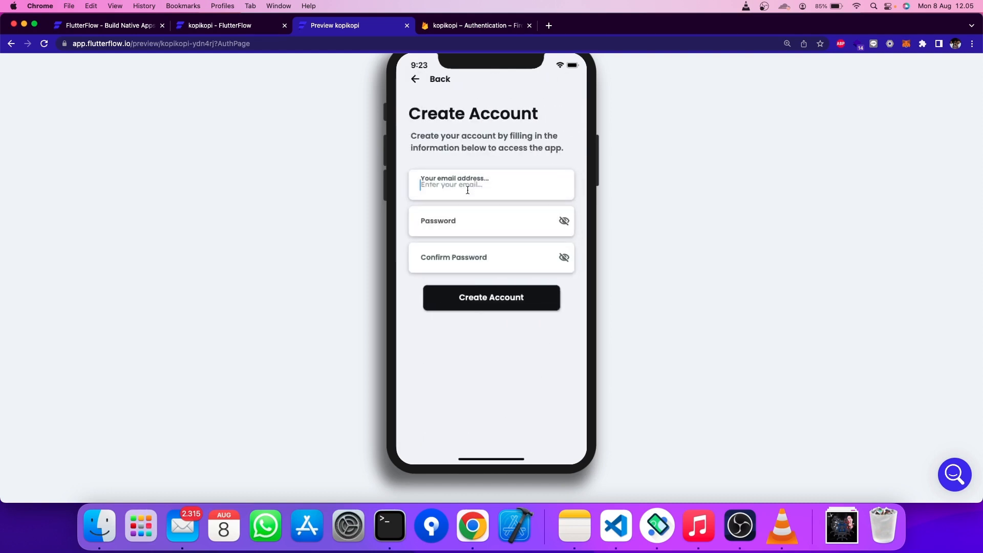
left_click(461, 222)
left_click(458, 247)
left_click(455, 222)
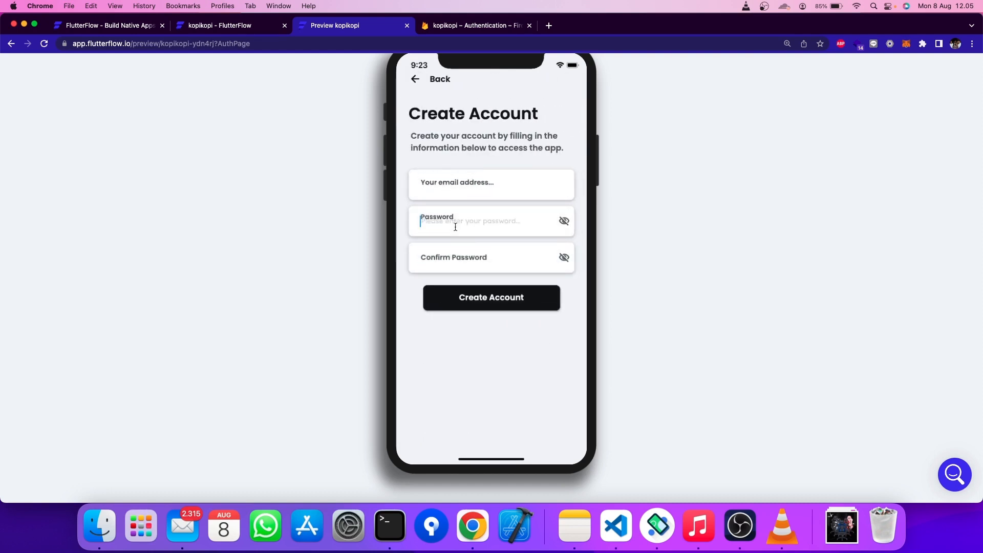
left_click(461, 258)
left_click(686, 234)
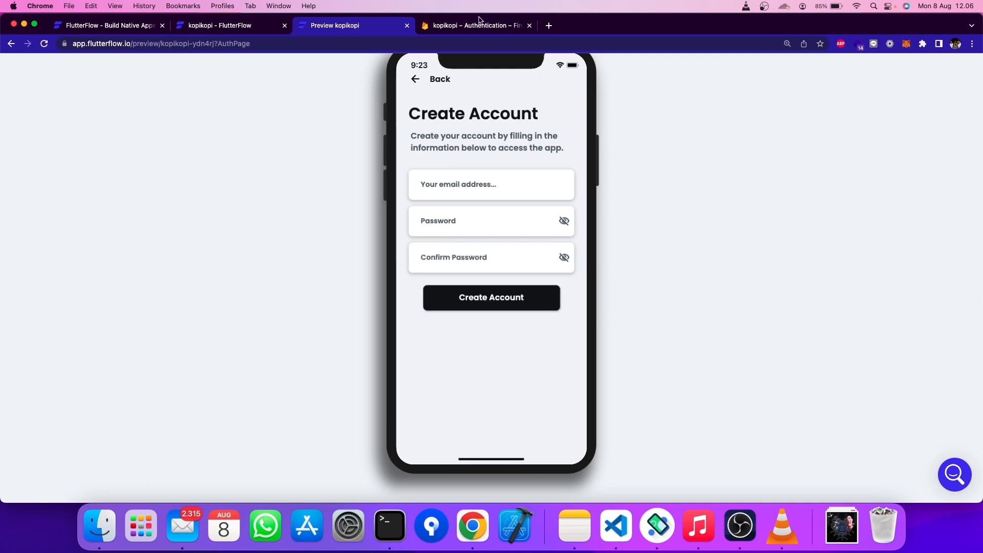
left_click(230, 26)
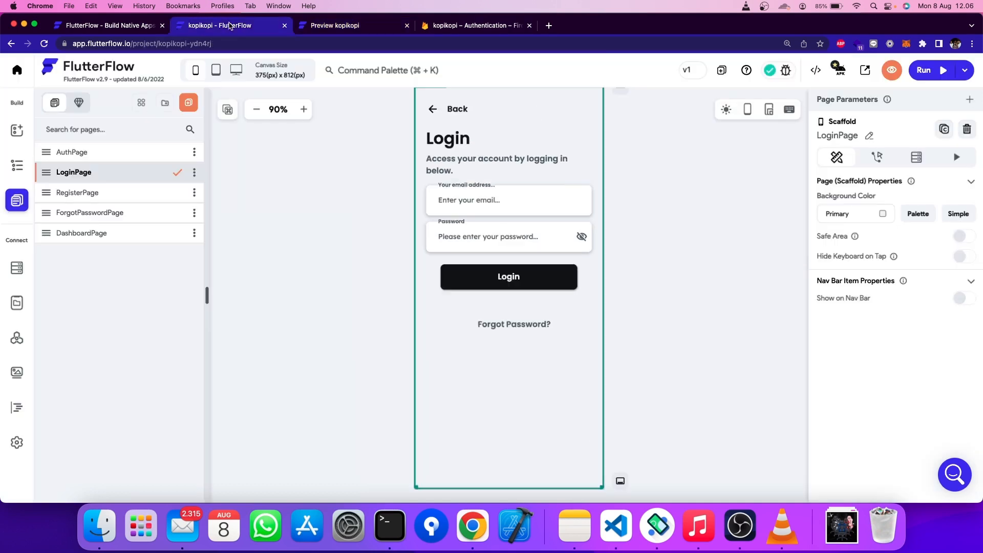
- On RegisterPage, set the Create Account button's action to Firebase Authentication Create Account
left_click(115, 201)
left_click(520, 329)
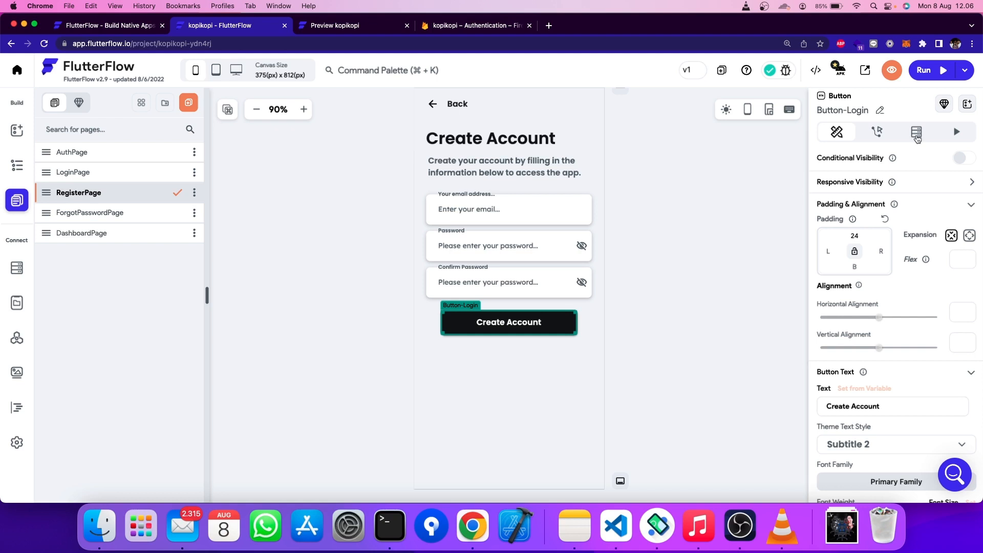
left_click(877, 131)
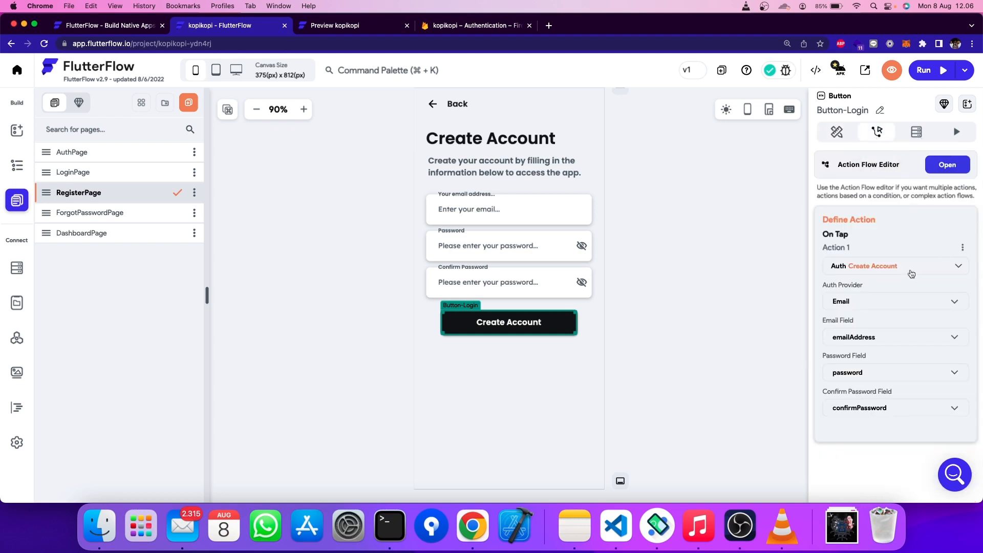
left_click(961, 168)
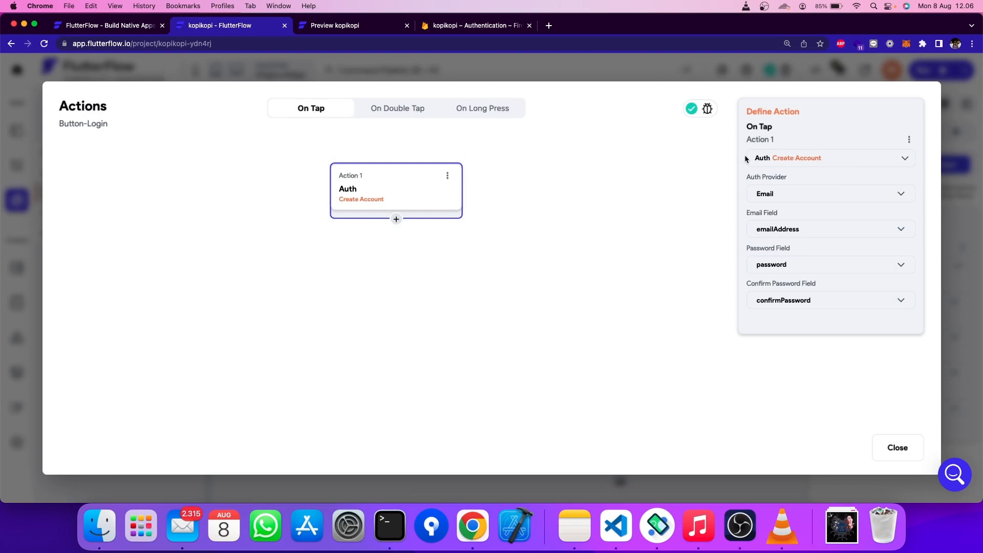
left_click(814, 159)
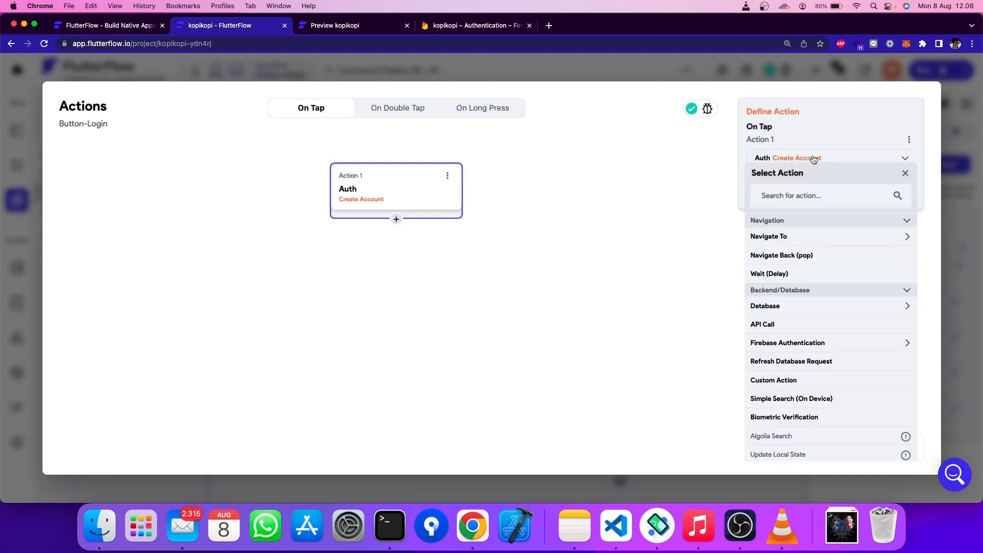
left_click(792, 198)
type("f")
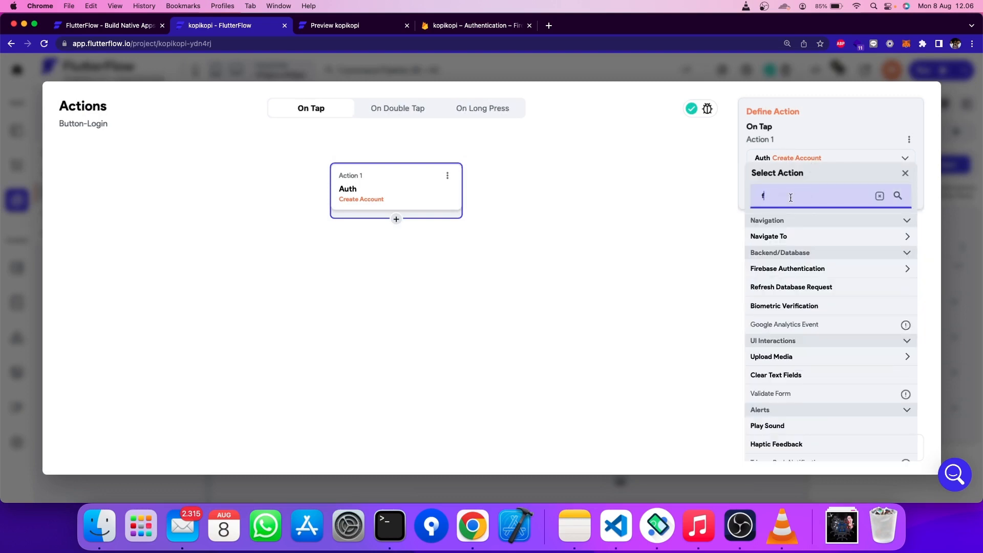
left_click(828, 272)
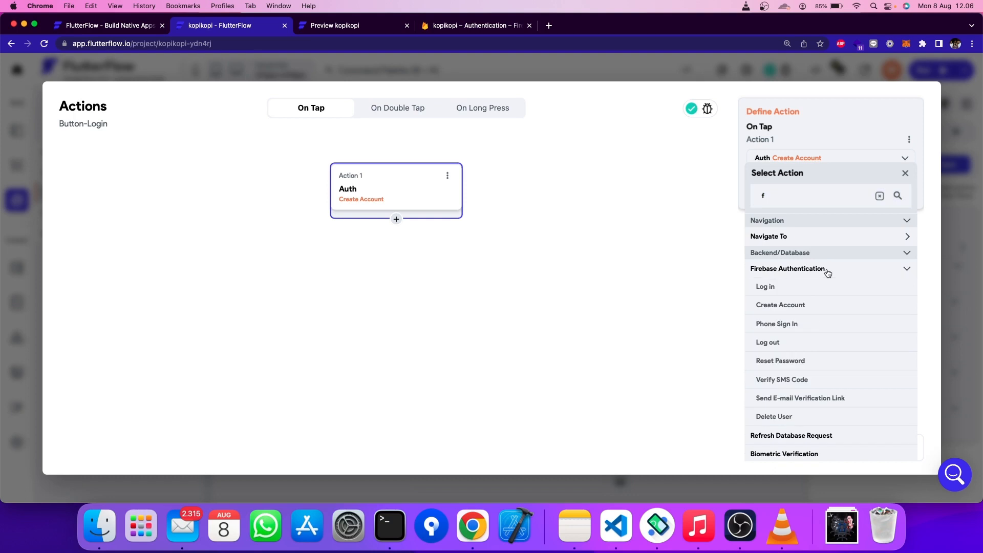
left_click(771, 305)
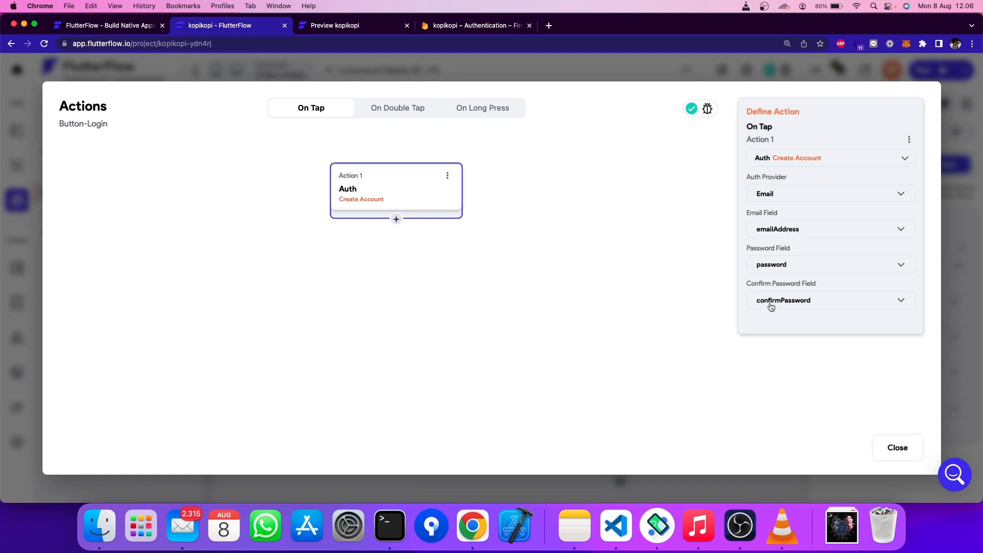
- Map the email to emailAddress and the confirm password to confirmPassword
left_click(766, 237)
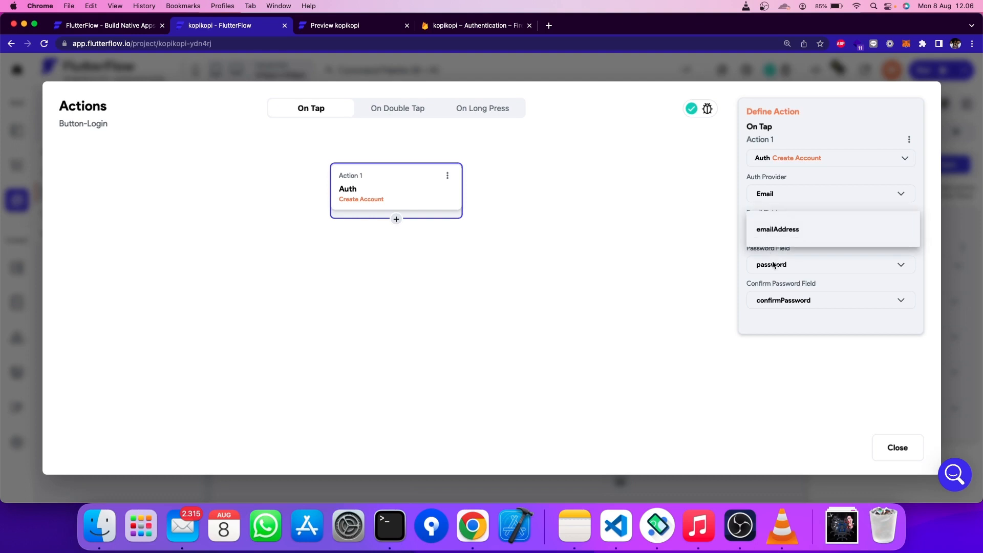
left_click(775, 267)
left_click(778, 300)
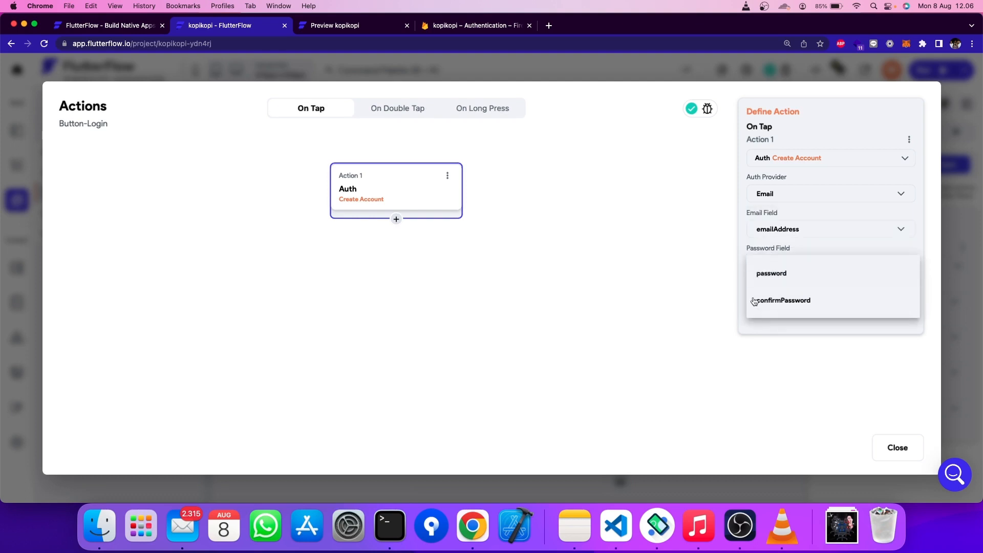
left_click(755, 301)
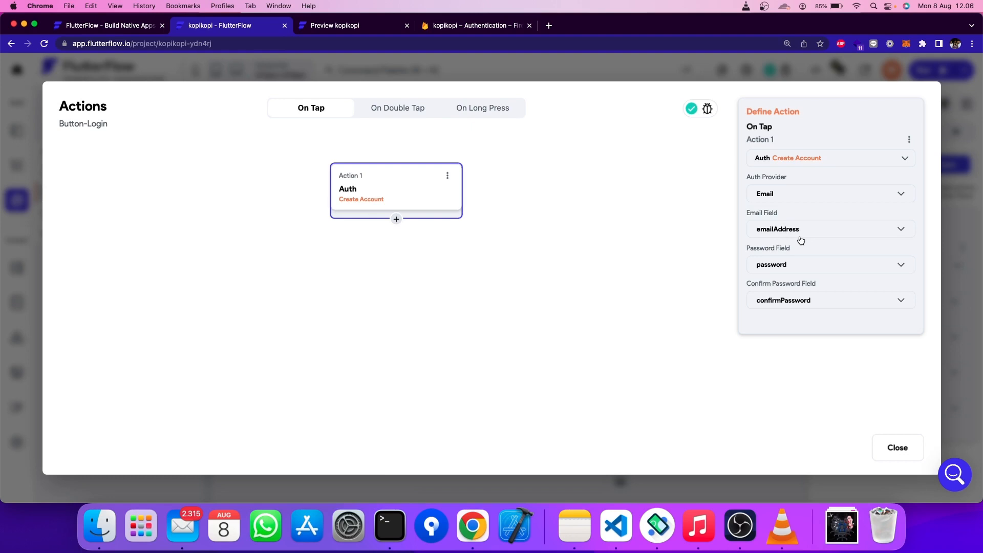
left_click(897, 444)
left_click(619, 260)
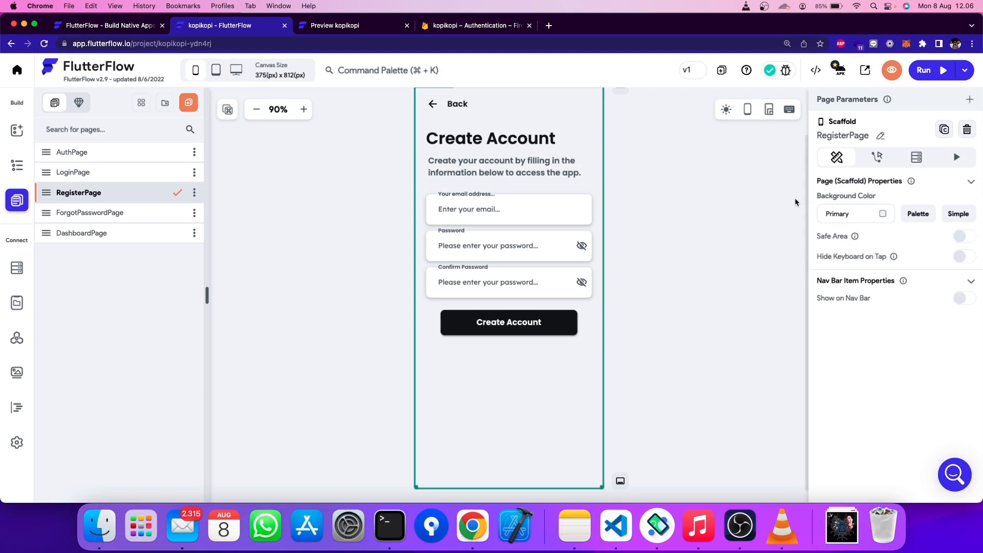
- Run the kopikopi app from AuthPage and switch to the loading run tab
left_click(90, 153)
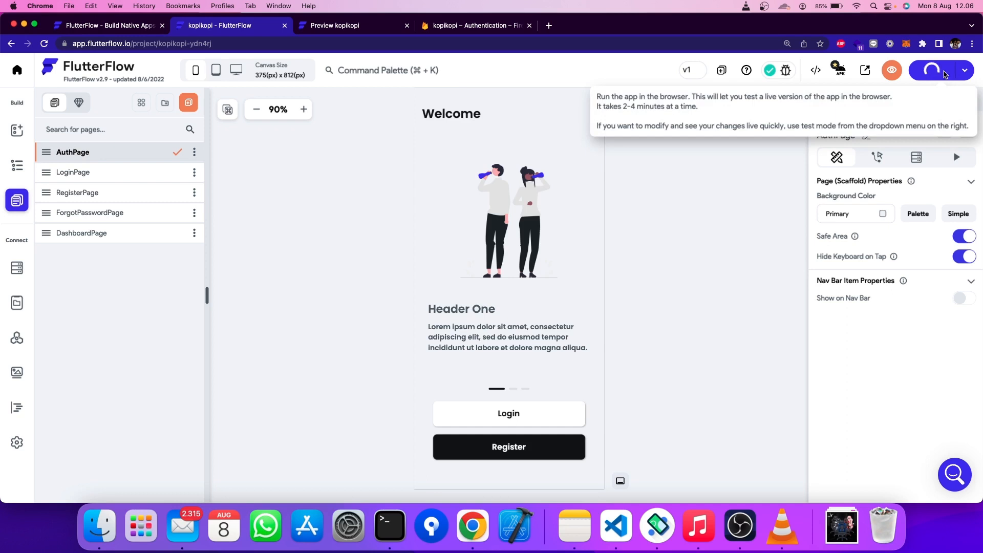
left_click(945, 74)
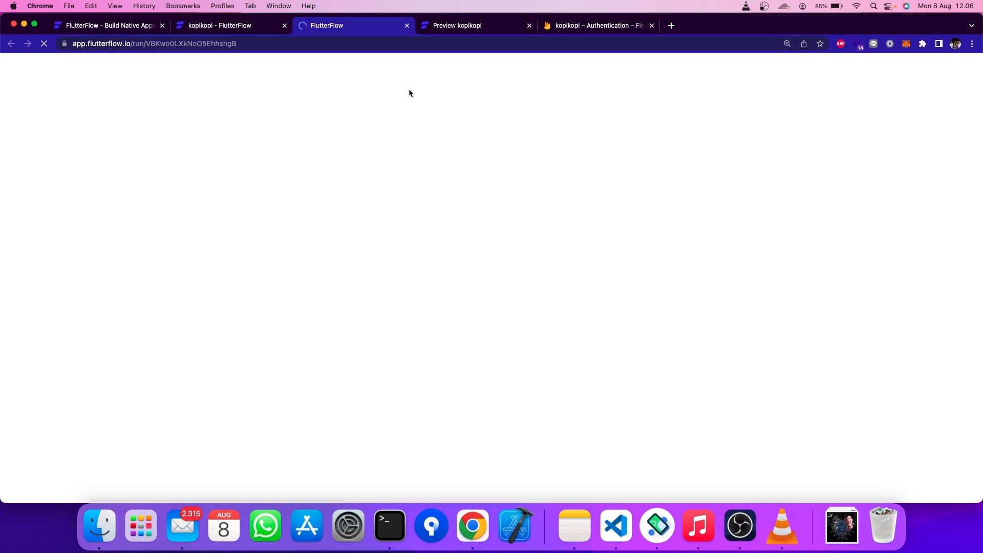
left_click(205, 24)
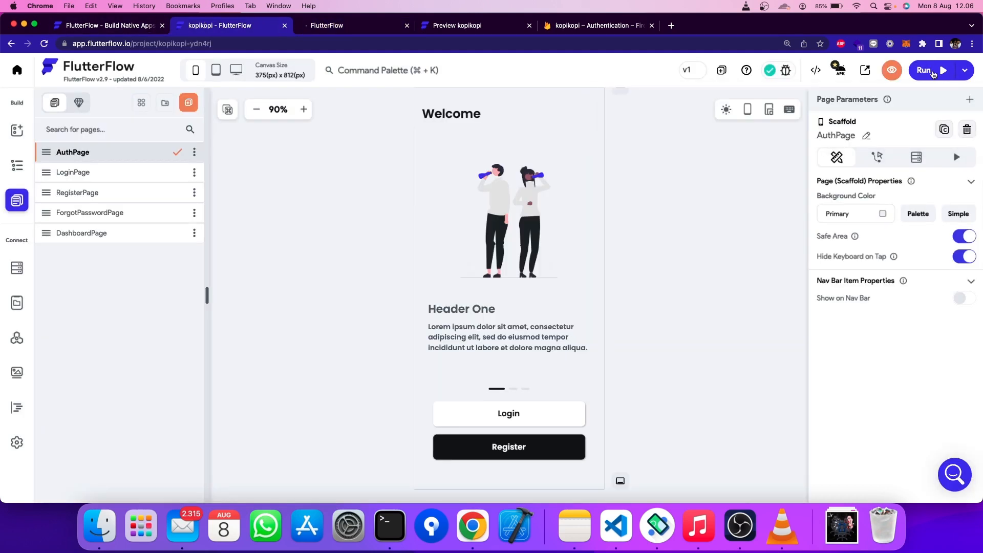
left_click(315, 29)
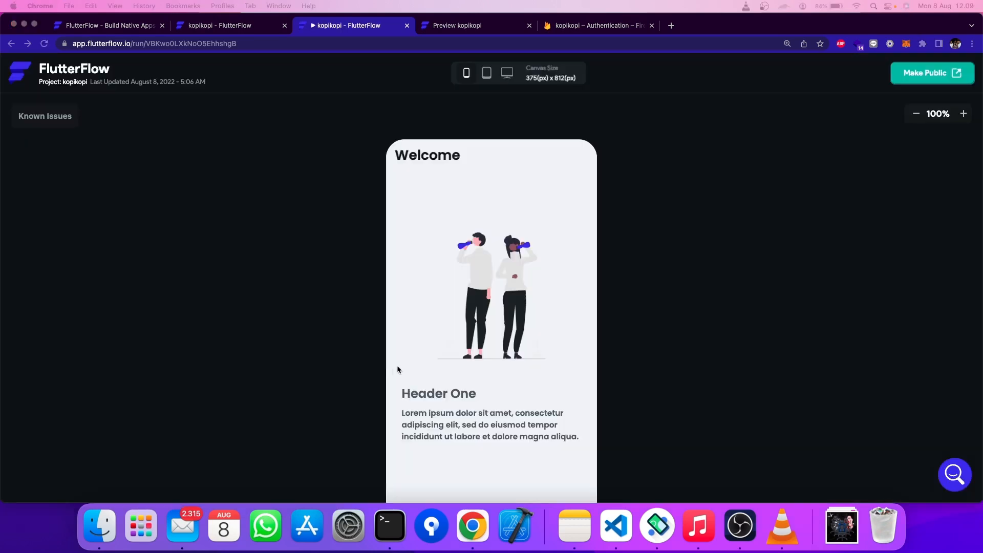
- Zoom the running app to 80% and check the Firebase Authentication Users list
scroll(384, 336, "down", 2)
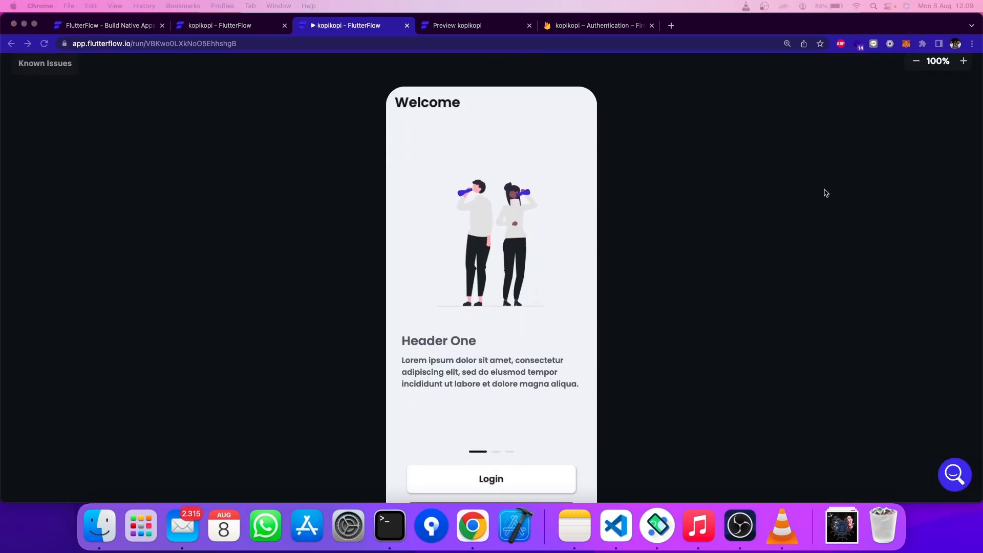
left_click(924, 66)
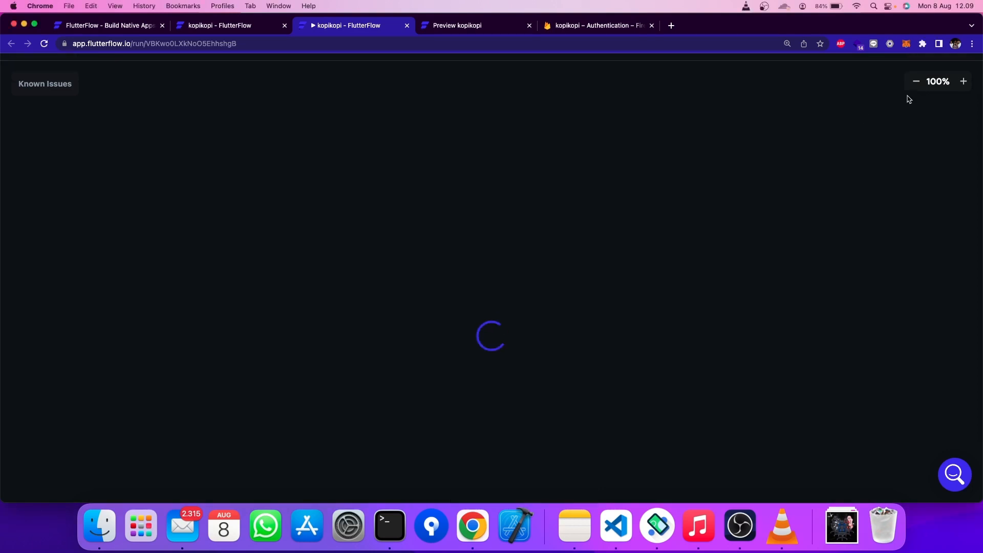
left_click(918, 117)
left_click(917, 117)
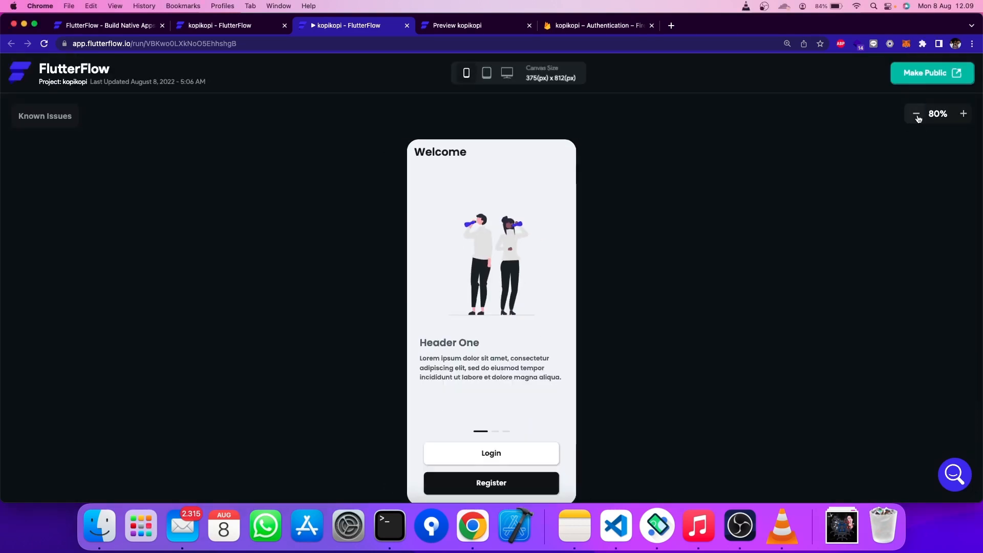
scroll(768, 179, "down", 1)
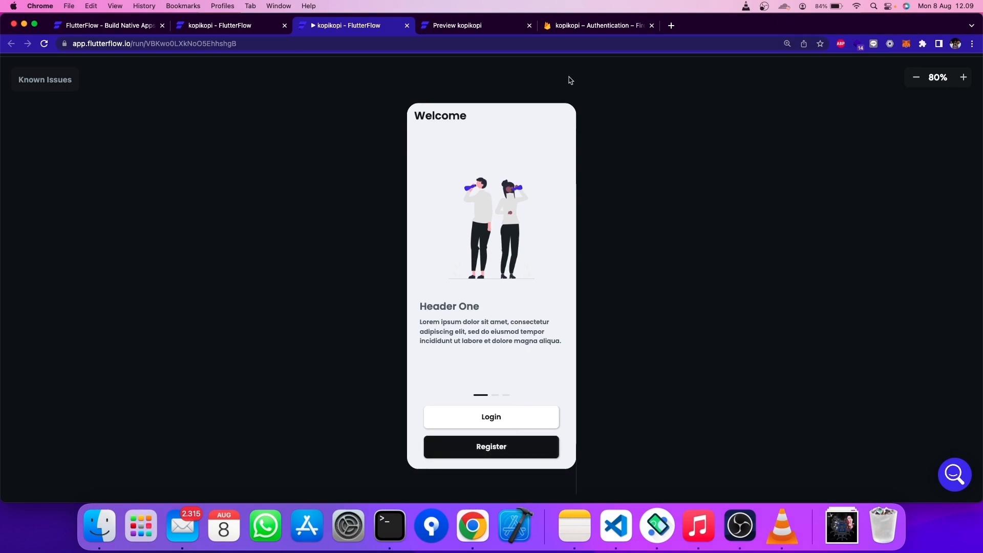
left_click(566, 29)
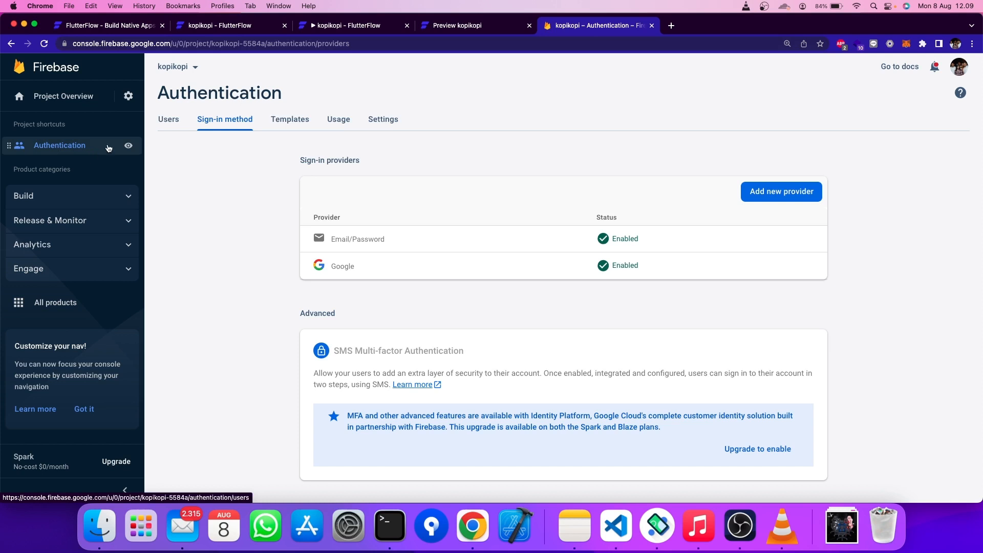
left_click(169, 124)
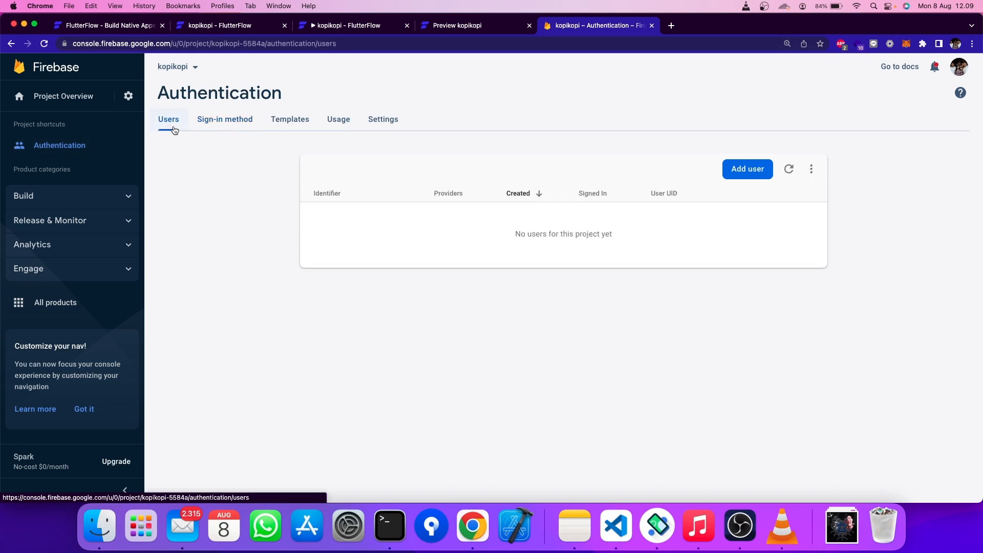
left_click(449, 31)
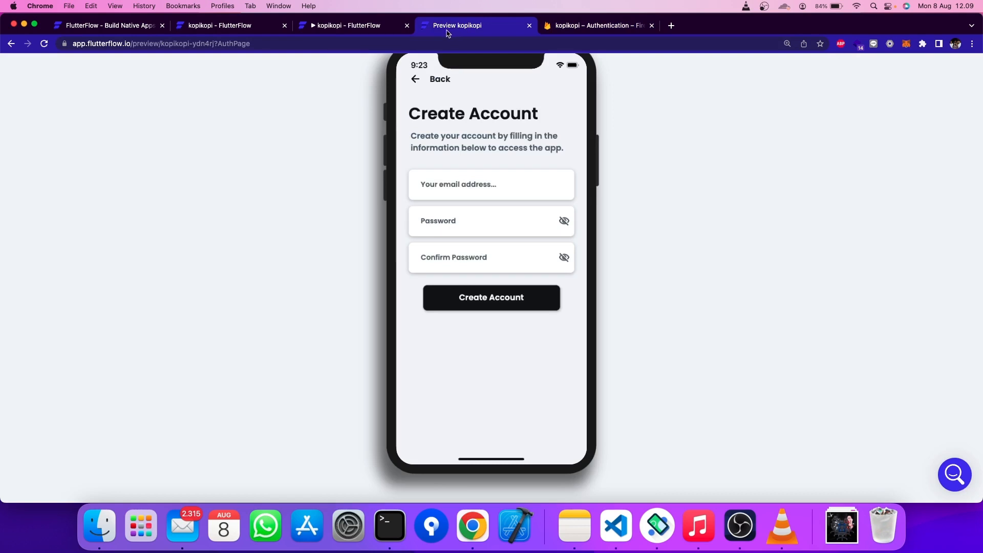
left_click(344, 28)
- Register with an email address and password, then refresh Firebase Users to see the new account
left_click(503, 451)
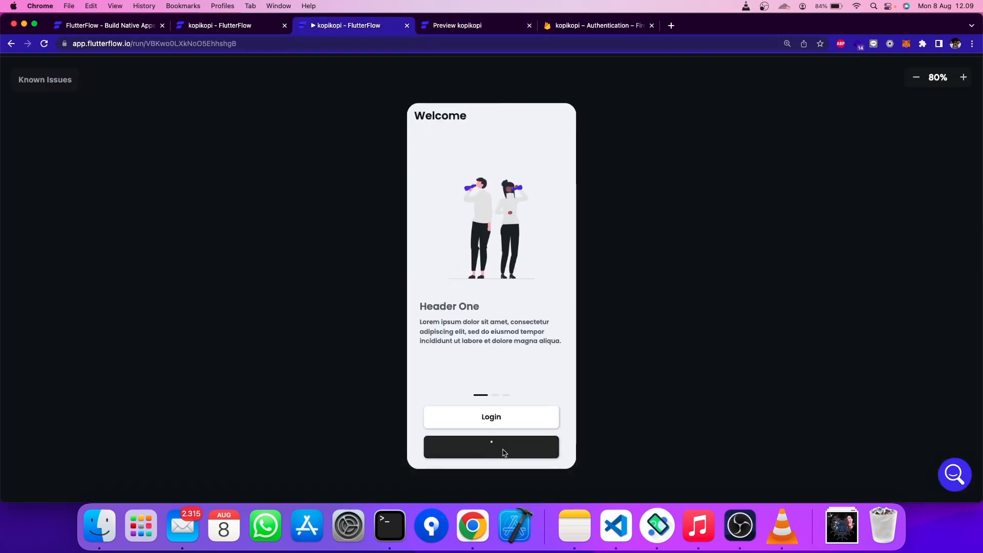
left_click(461, 210)
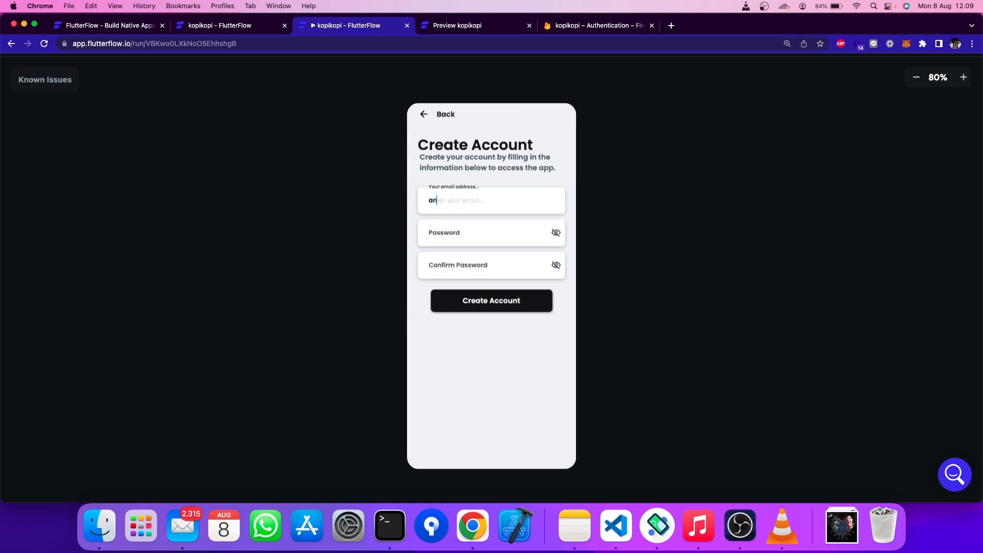
left_click(463, 227)
type("123456")
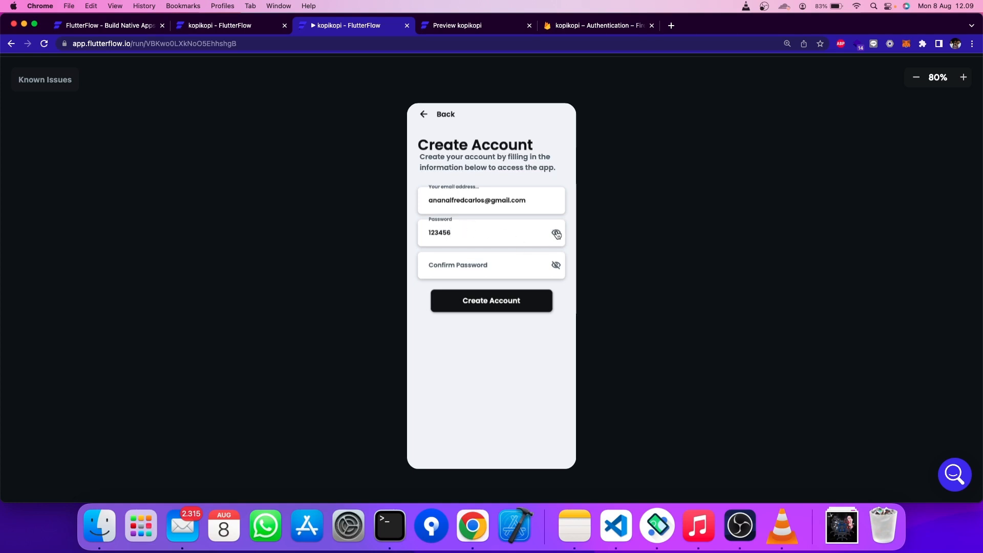
left_click(529, 263)
type("12")
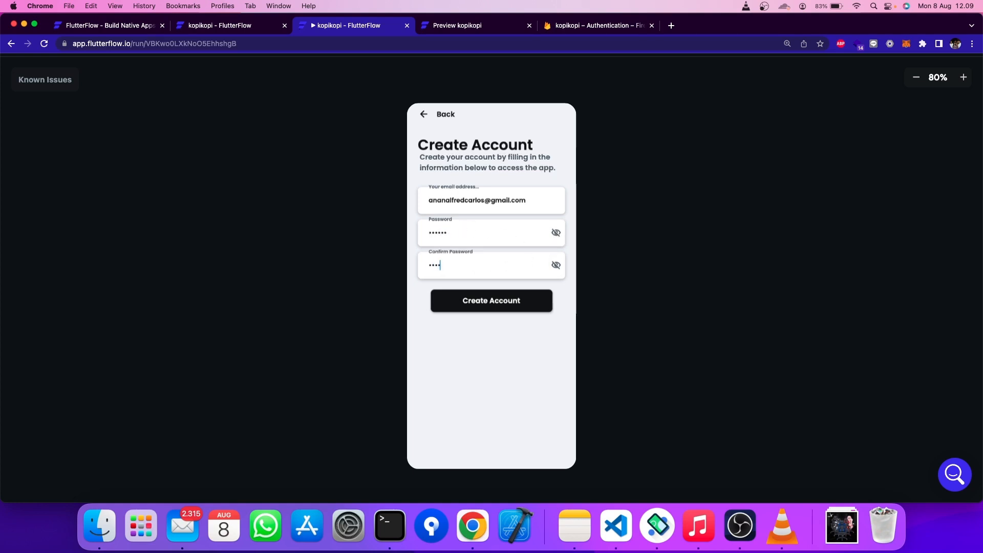
left_click(564, 267)
left_click(564, 267)
left_click(523, 306)
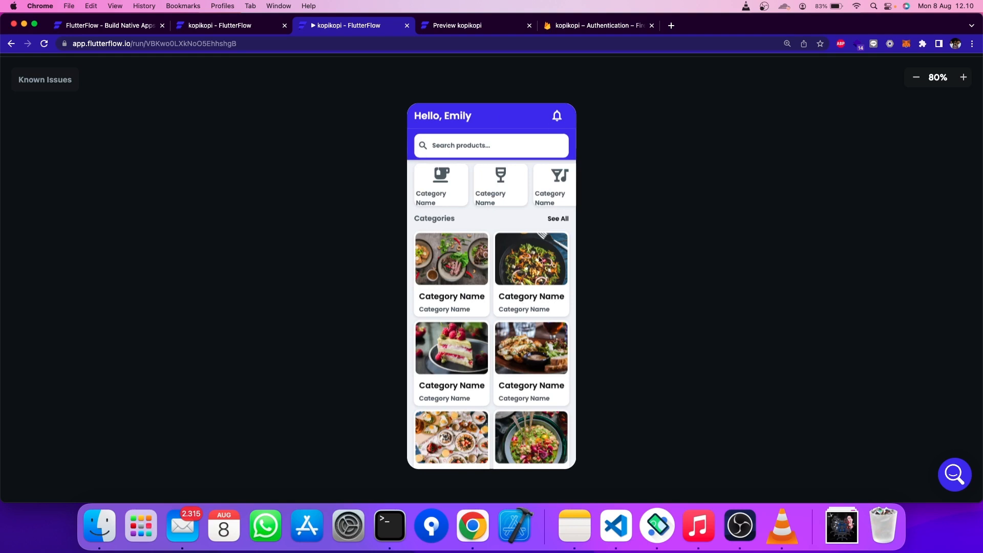
left_click(573, 28)
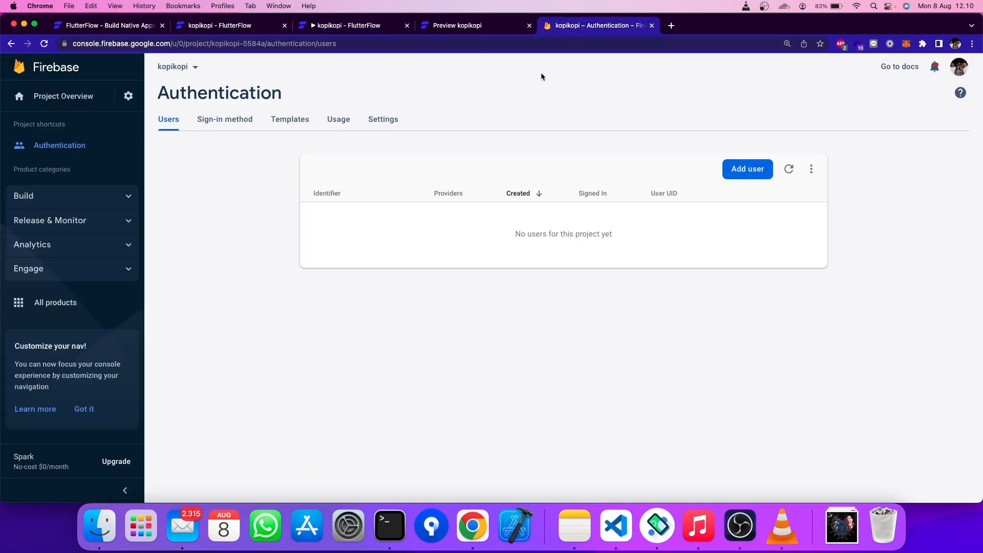
left_click(789, 169)
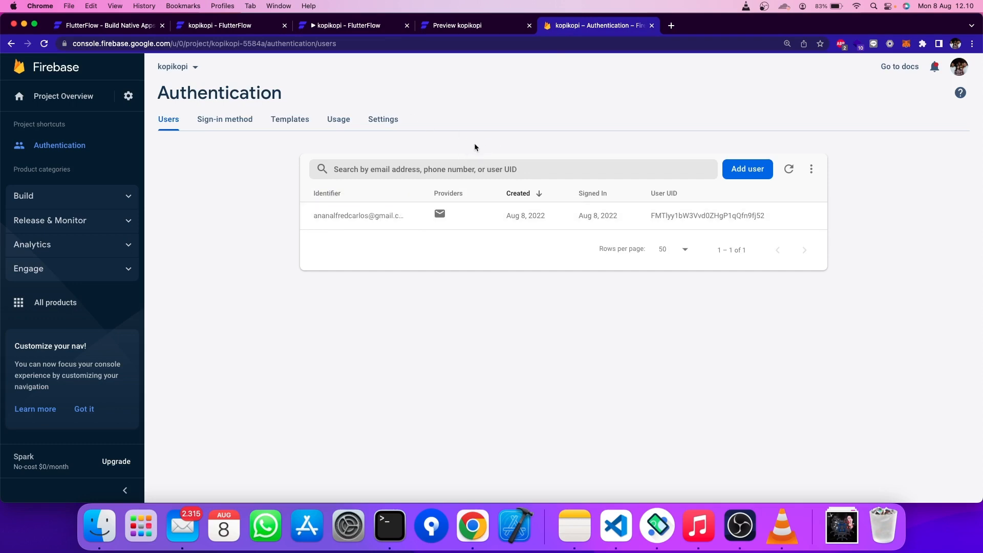
- Open DashboardPage's widget tree, collapse the main Column and select the AppBar
left_click(341, 28)
left_click(268, 31)
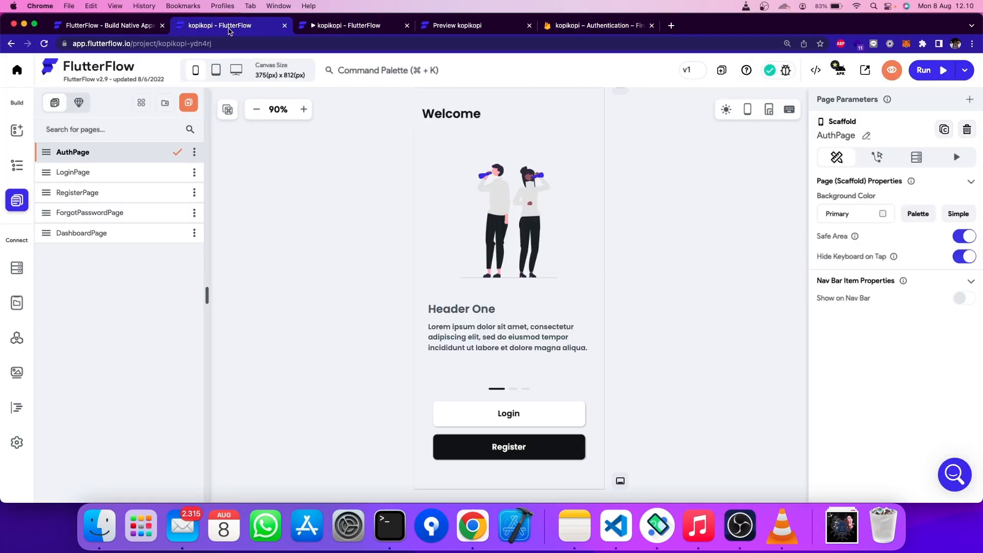
left_click(80, 243)
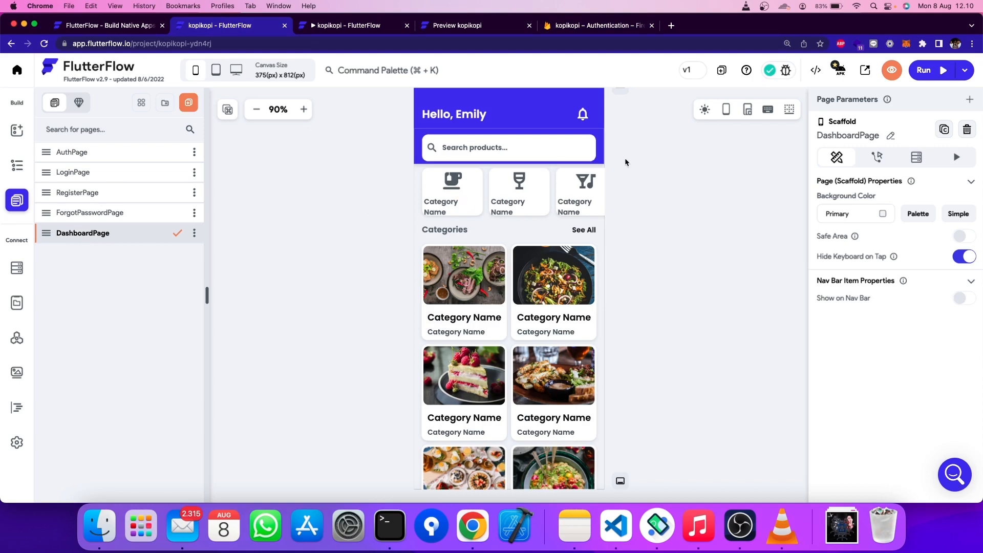
scroll(610, 141, "up", 2)
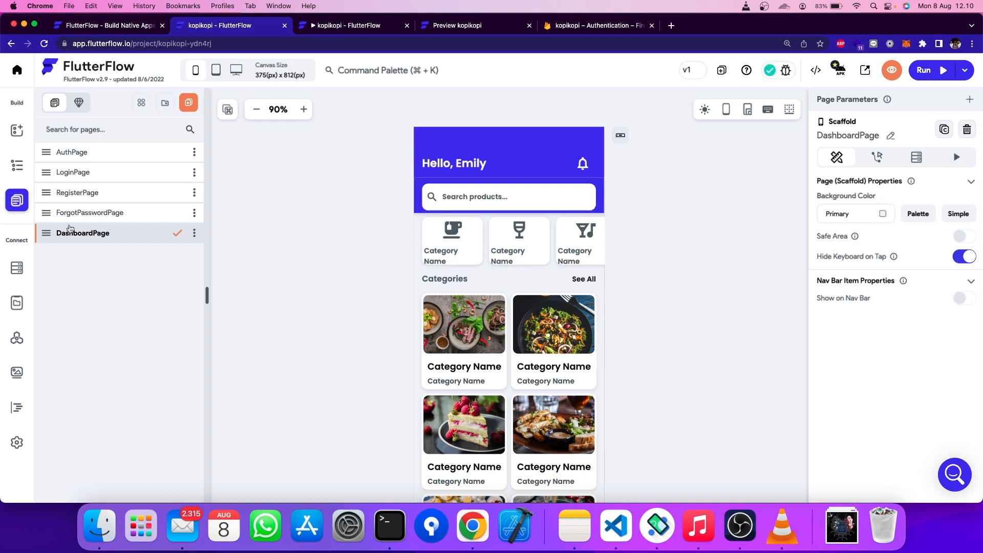
left_click(16, 165)
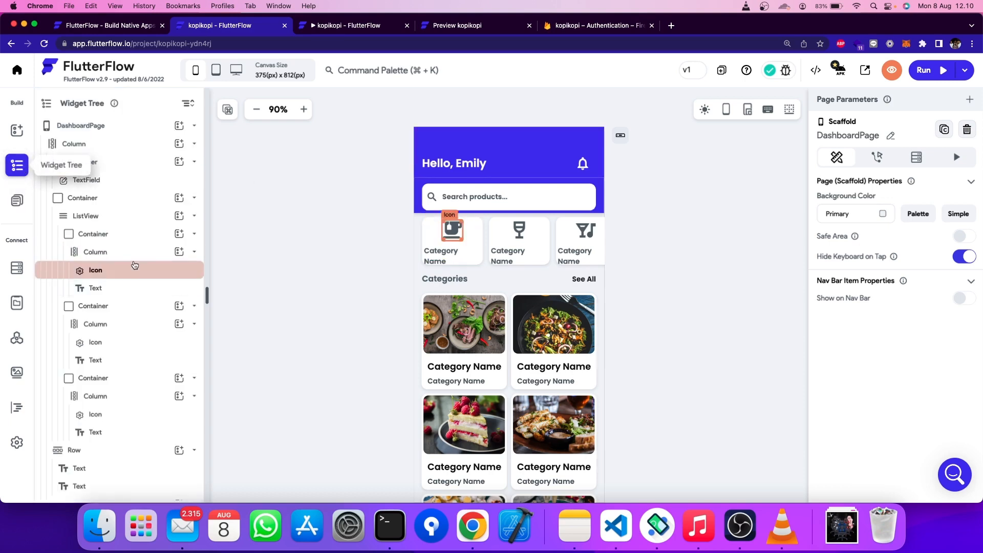
scroll(132, 264, "down", 5)
scroll(132, 264, "up", 5)
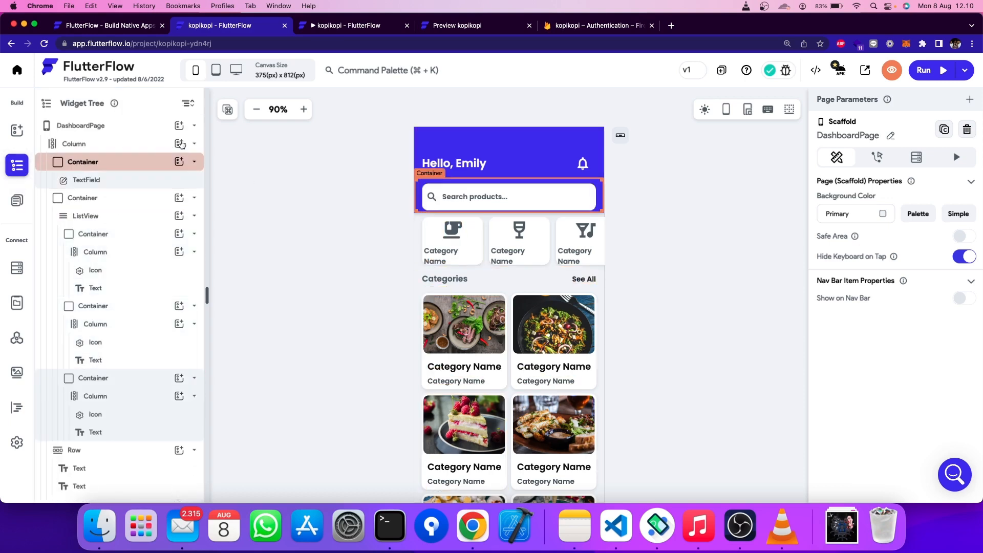
left_click(195, 125)
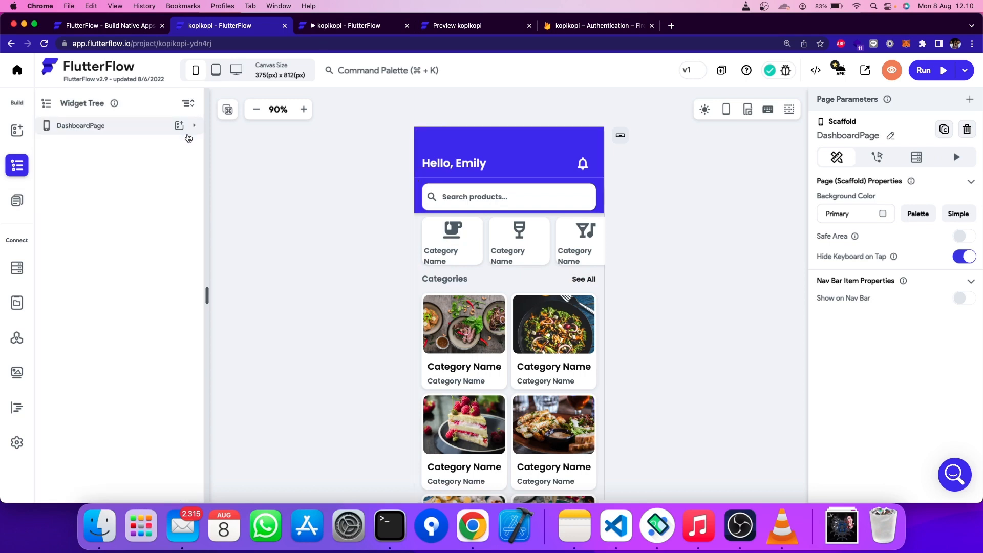
left_click(194, 126)
left_click(194, 147)
left_click(194, 146)
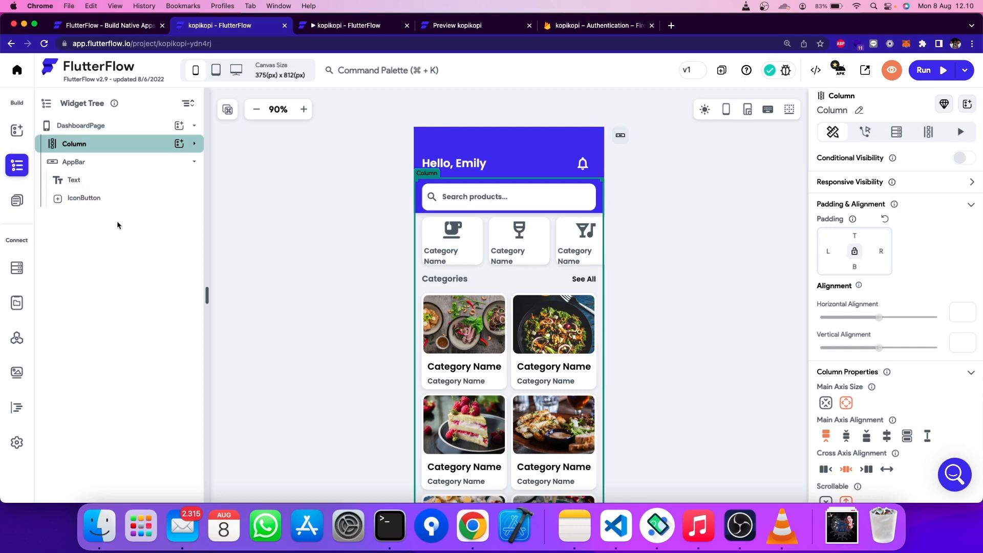
left_click(150, 161)
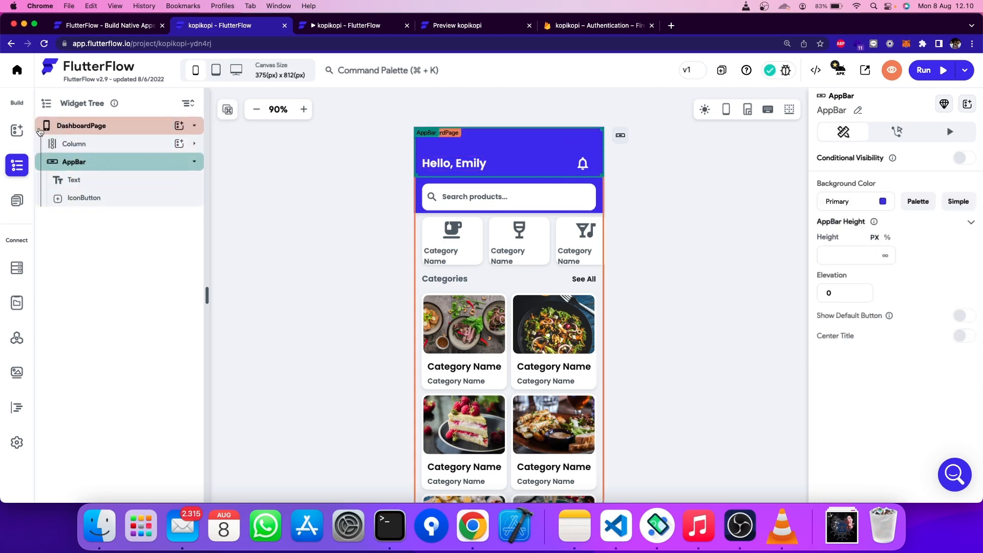
left_click(17, 130)
- Add an IconButton beside the bell in the AppBar with the Settings Outlined icon
left_click(116, 131)
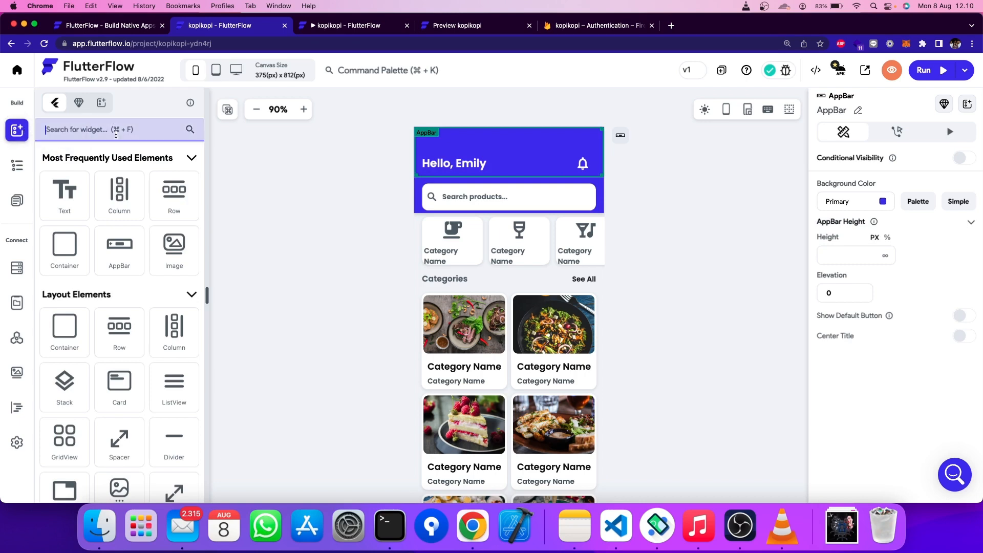
type("icon")
left_click_drag(119, 215, 591, 168)
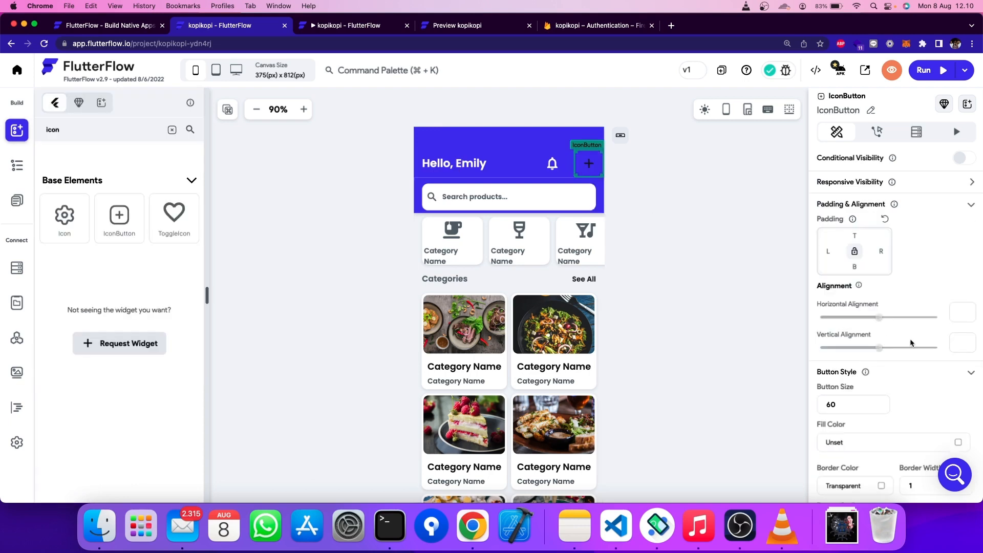
scroll(911, 344, "down", 5)
left_click(903, 390)
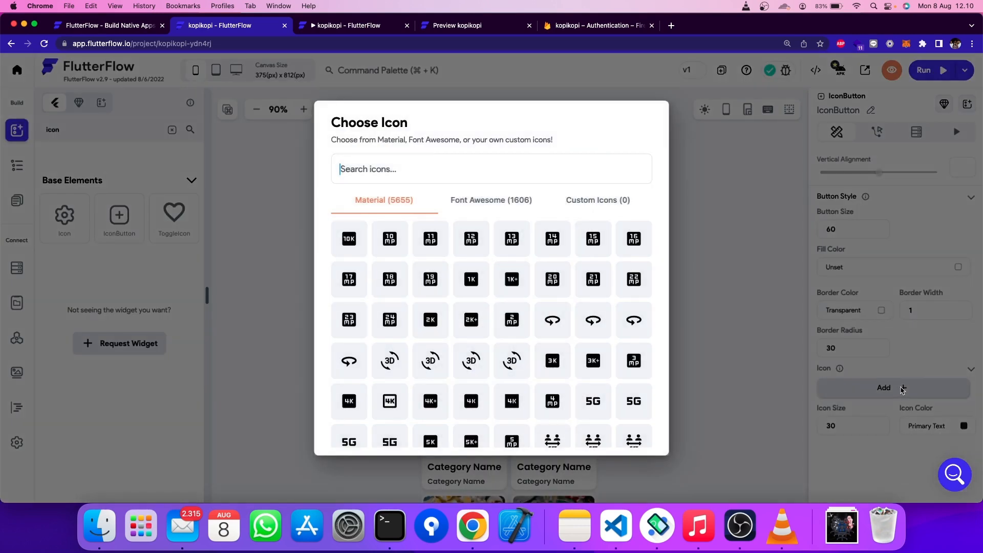
type("setting")
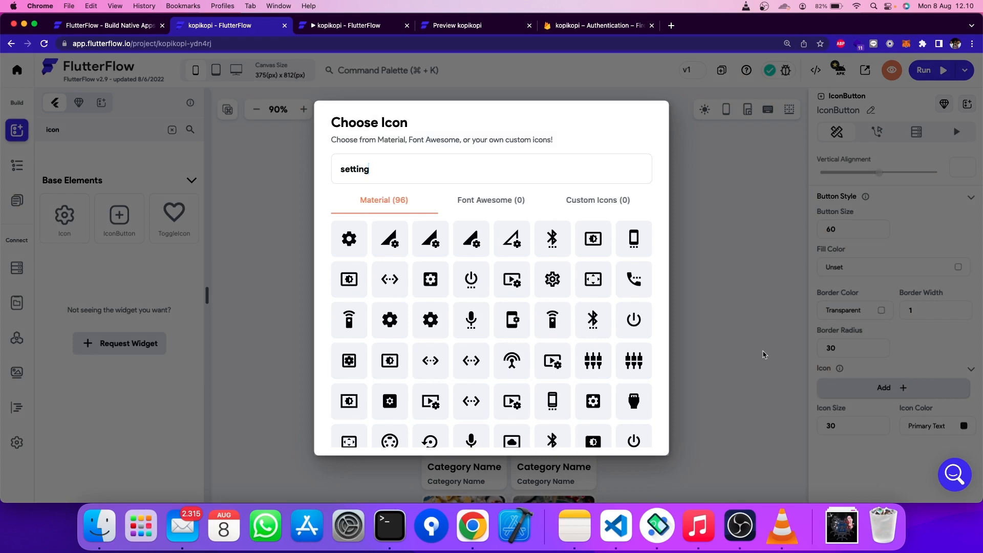
left_click(562, 291)
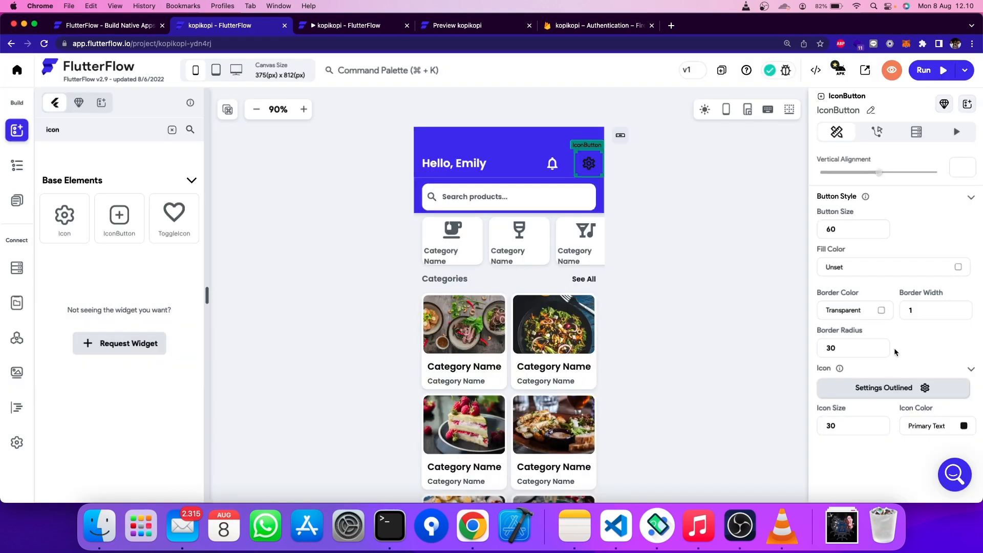
- Make the gear icon white and reselect the button to check it
left_click(956, 425)
left_click(967, 427)
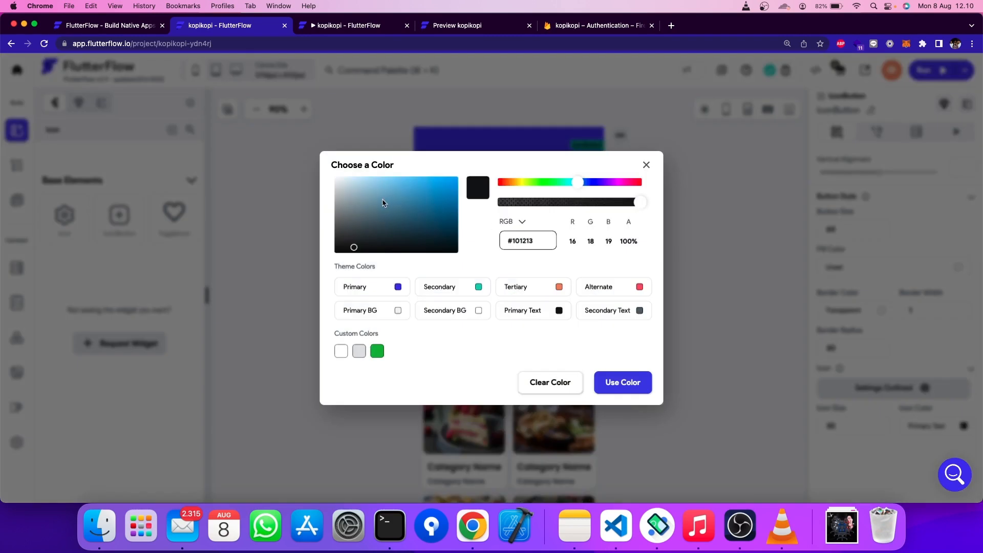
left_click(622, 382)
left_click(723, 333)
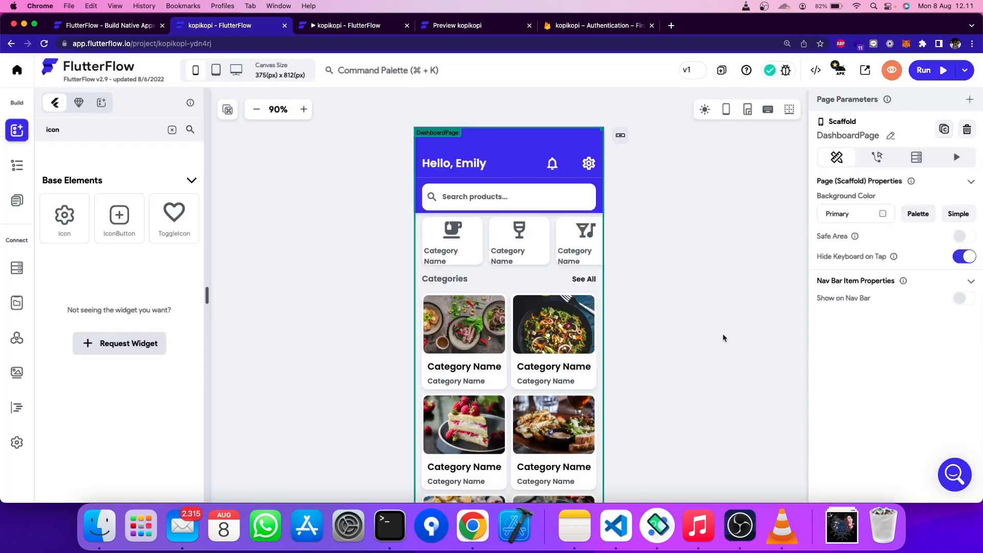
left_click(596, 173)
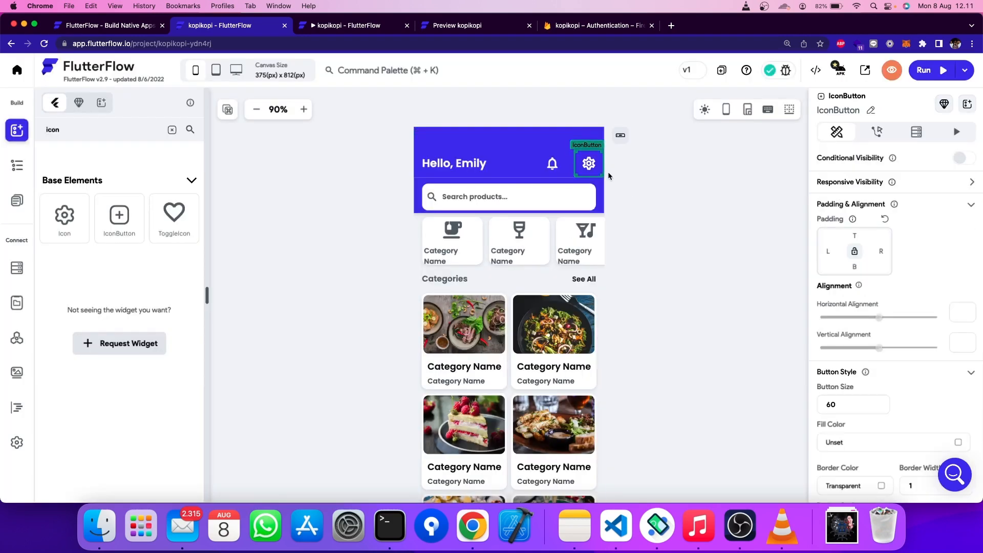
left_click(24, 202)
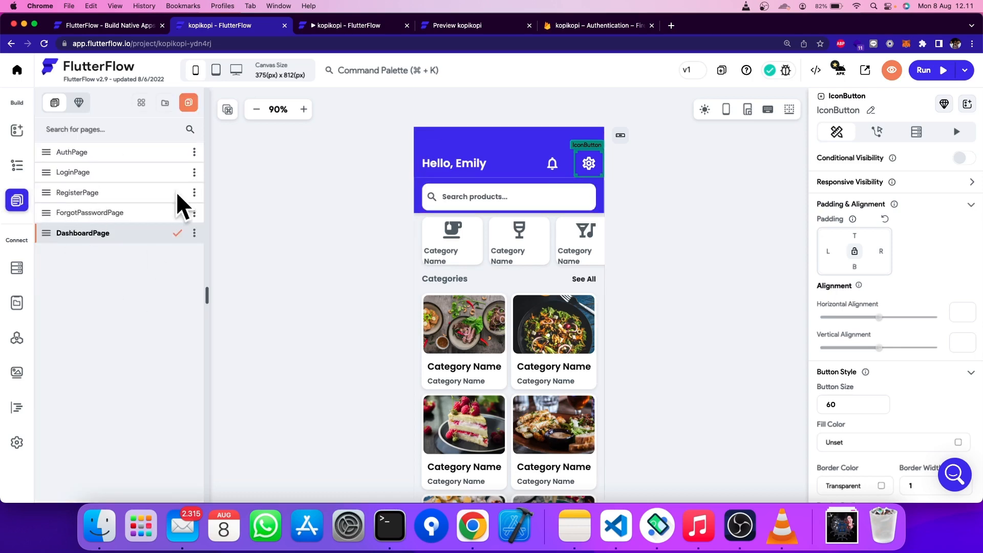
- Name the new page SettingPage and build it from the Profile_3 Settings template with Use My Theme
left_click(188, 110)
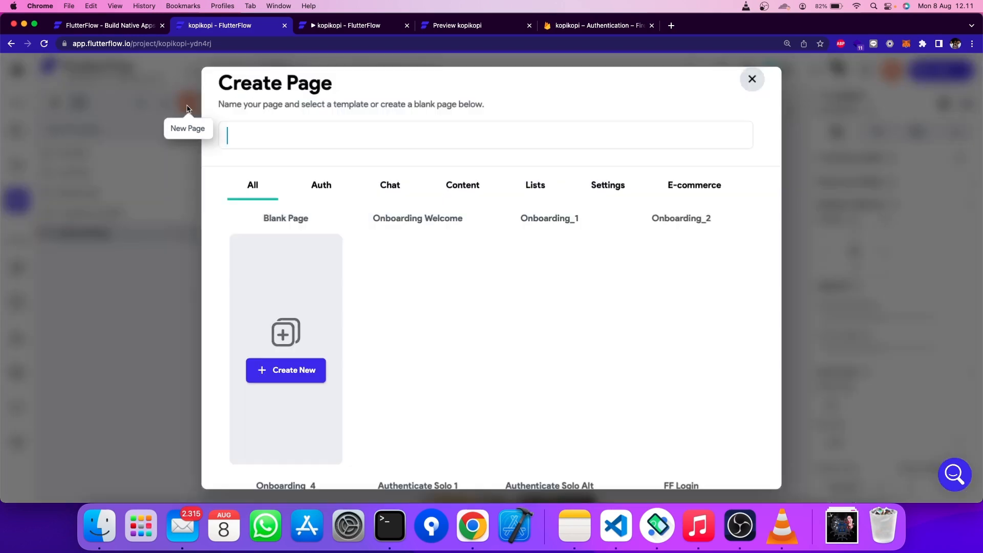
left_click(606, 192)
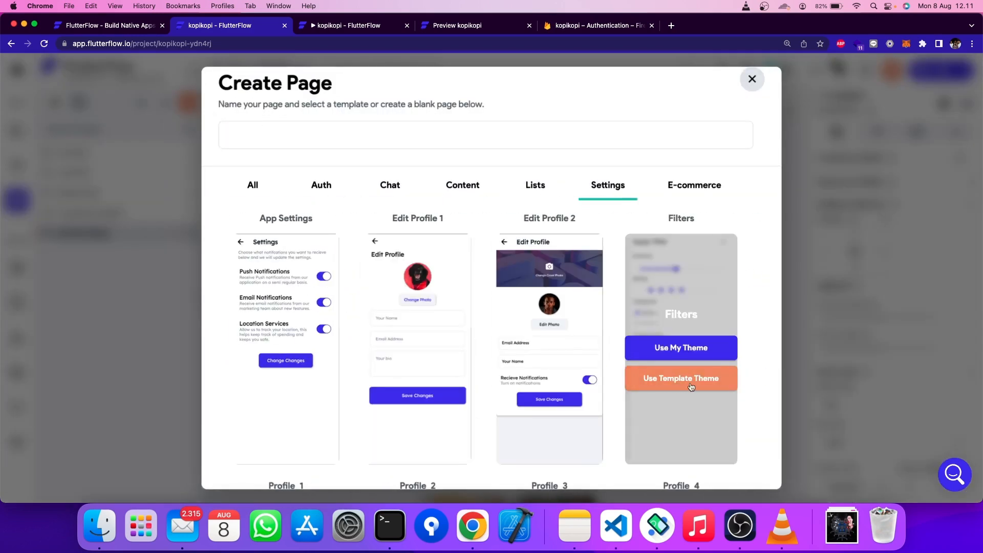
scroll(595, 345, "down", 5)
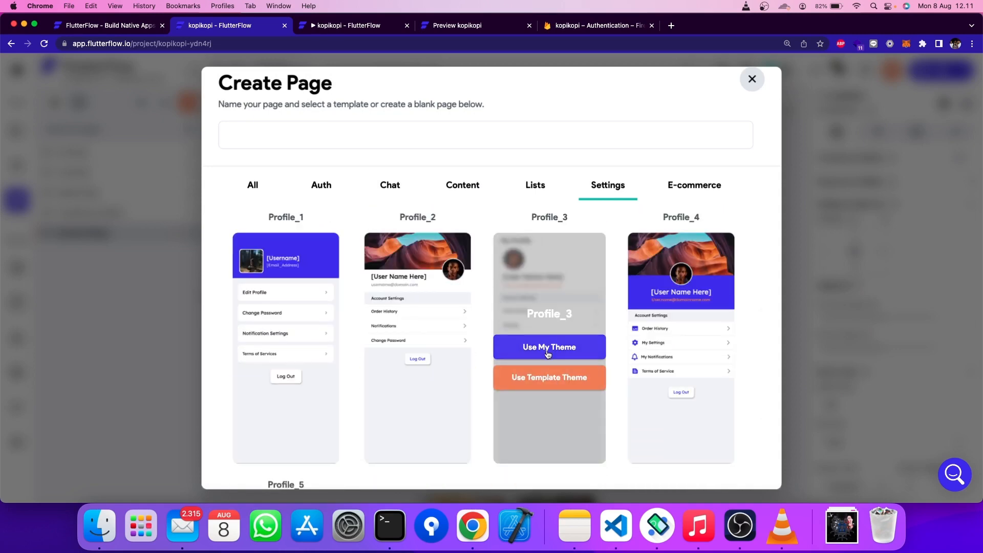
left_click(549, 354)
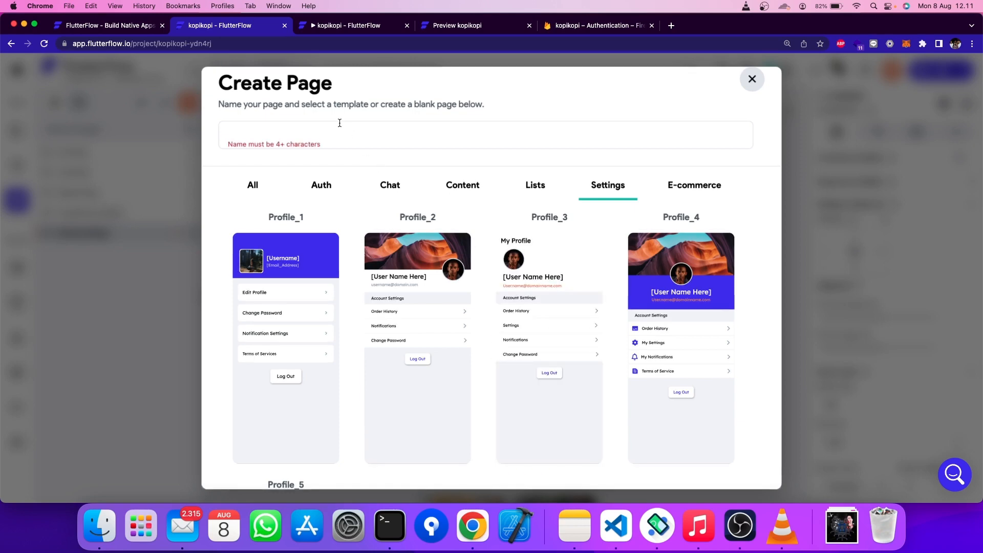
type("SettingPage")
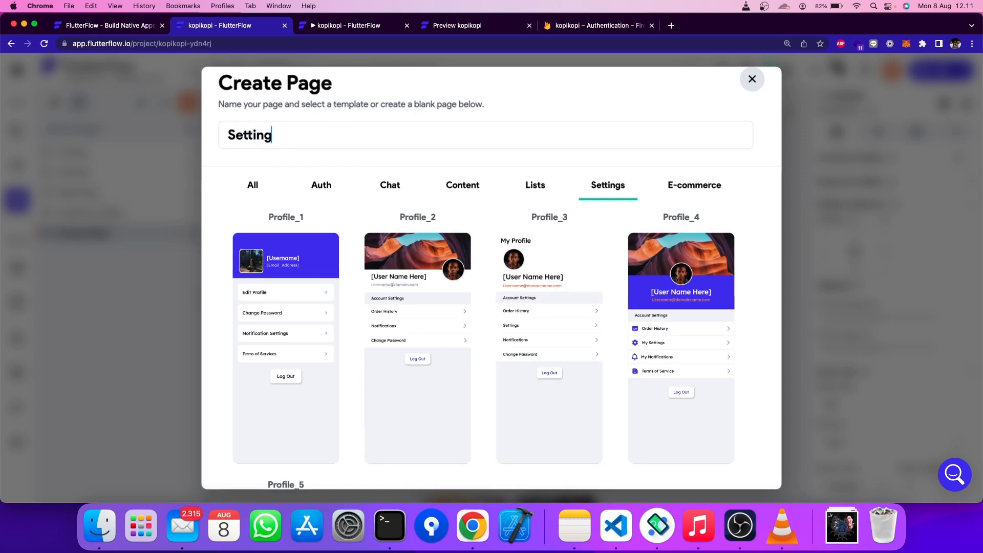
mouse_move(542, 296)
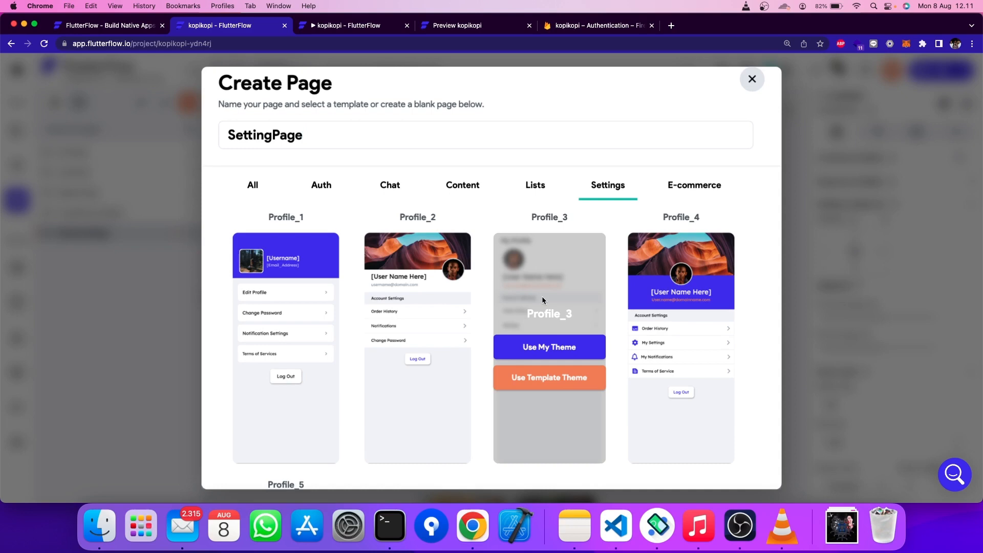
left_click(552, 344)
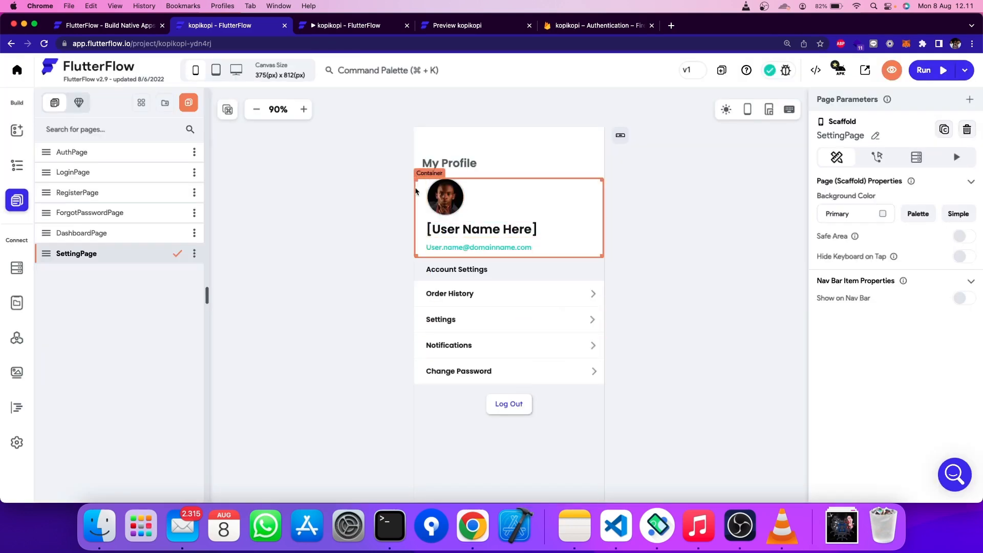
- Give the Log Out button an on-tap Firebase Authentication Log out action
left_click(511, 406)
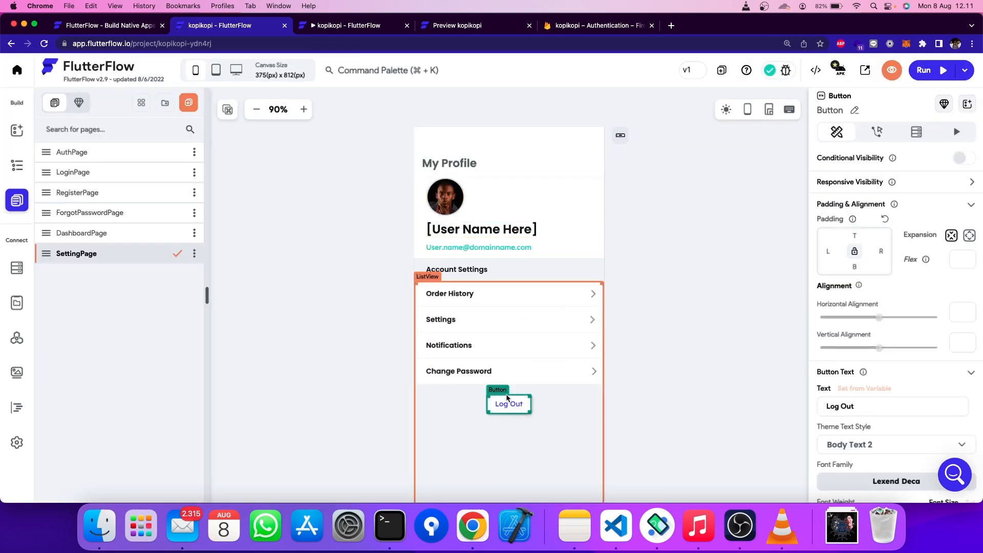
left_click(879, 133)
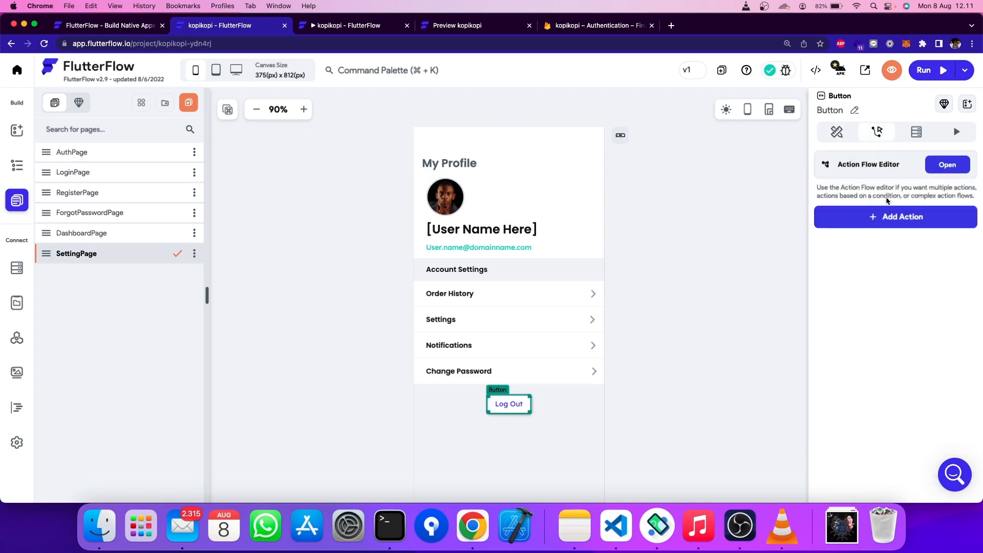
left_click(889, 217)
scroll(886, 235, "down", 2)
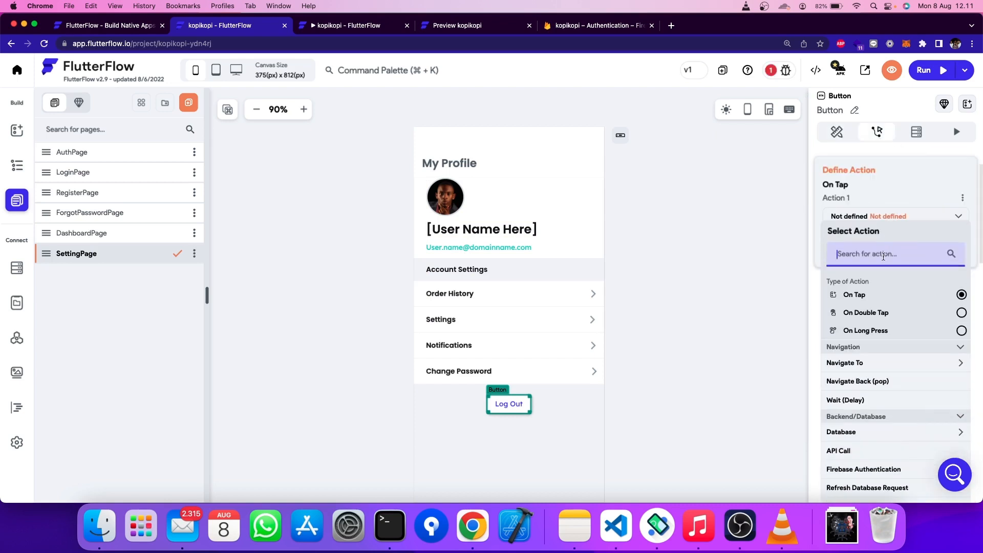
type("l")
type("ire")
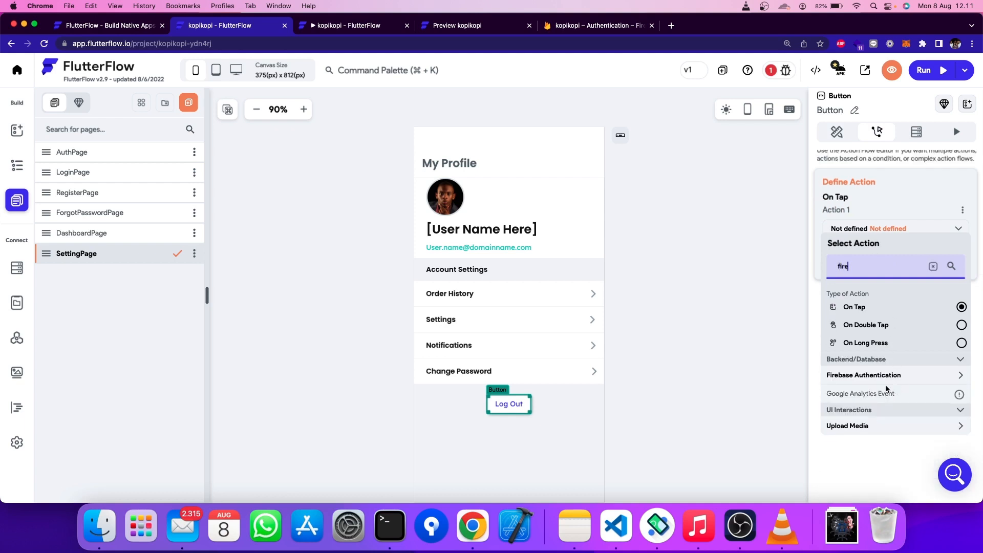
left_click(910, 377)
scroll(879, 384, "down", 2)
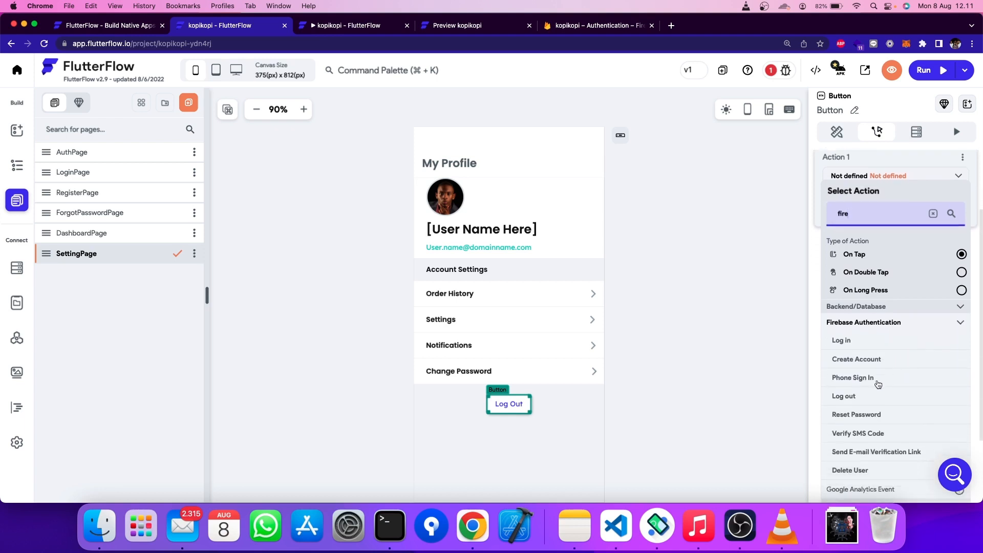
left_click(848, 401)
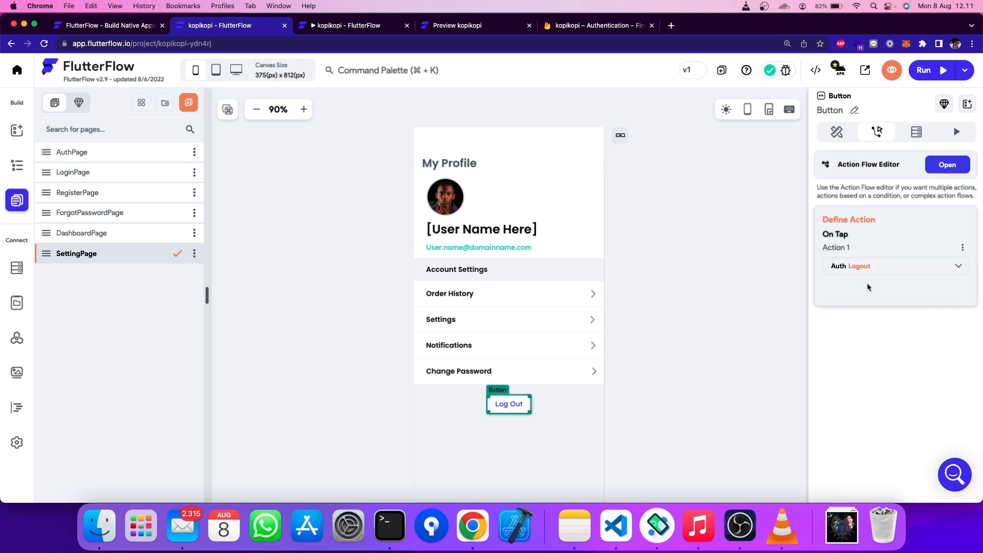
left_click(718, 285)
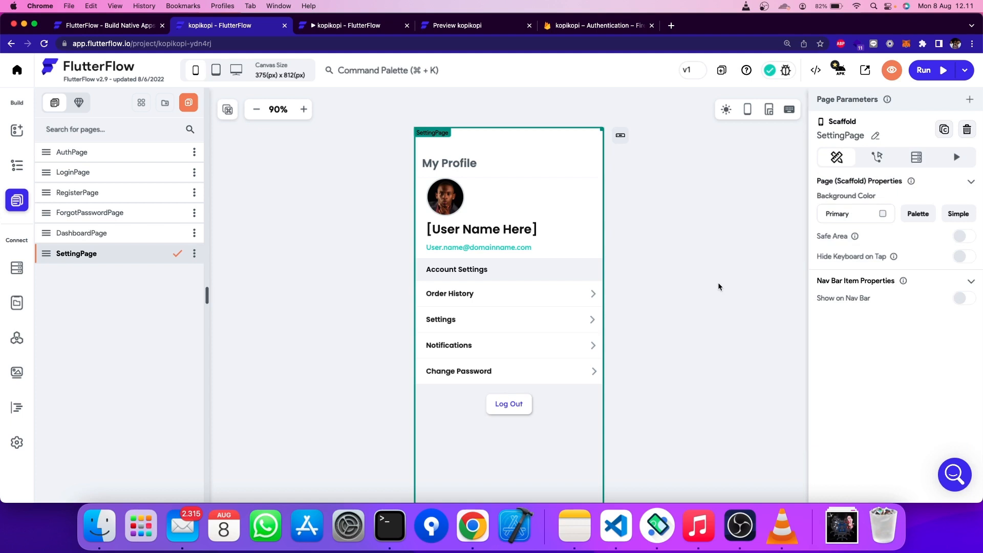
left_click(513, 410)
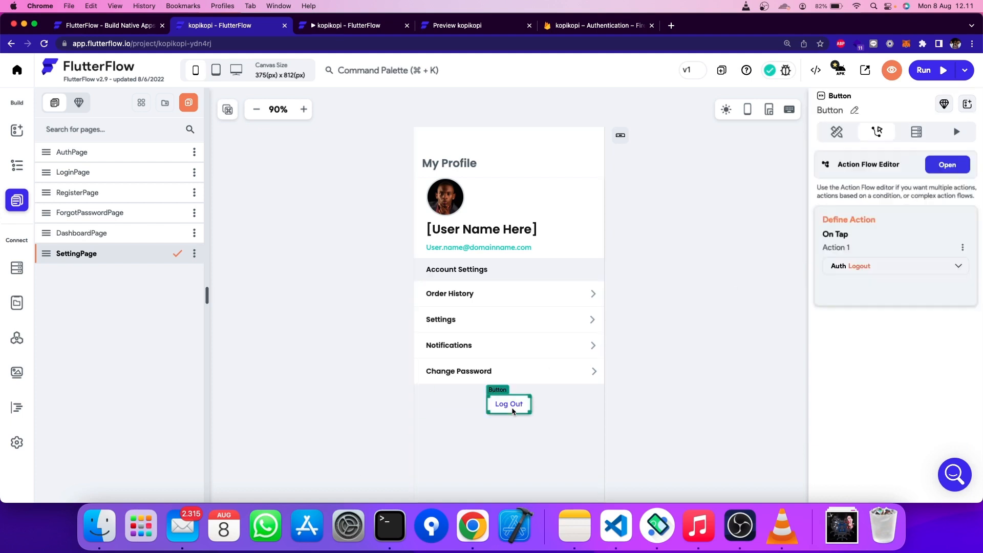
- Add an Alert Dialog action after the Logout action in the Log Out button's flow
left_click(957, 166)
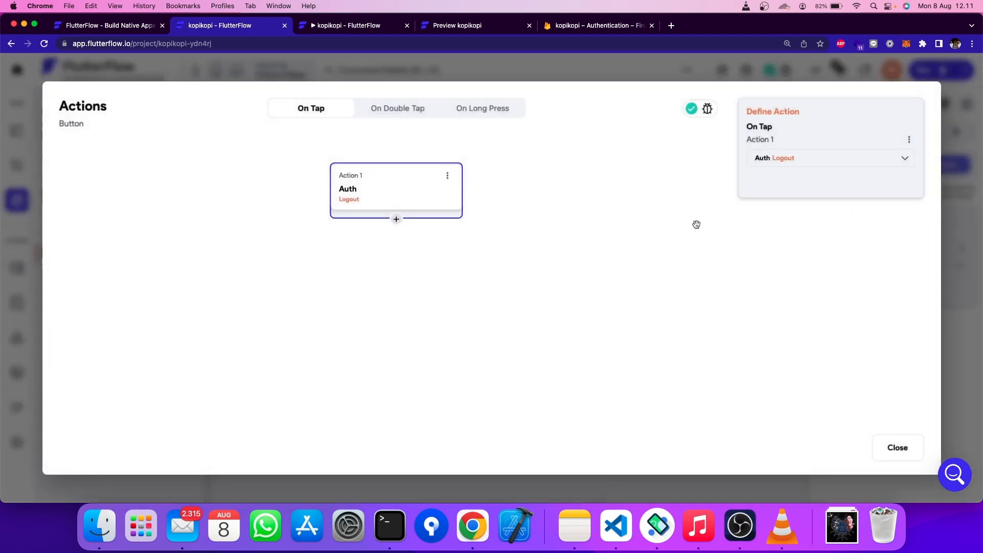
left_click(396, 219)
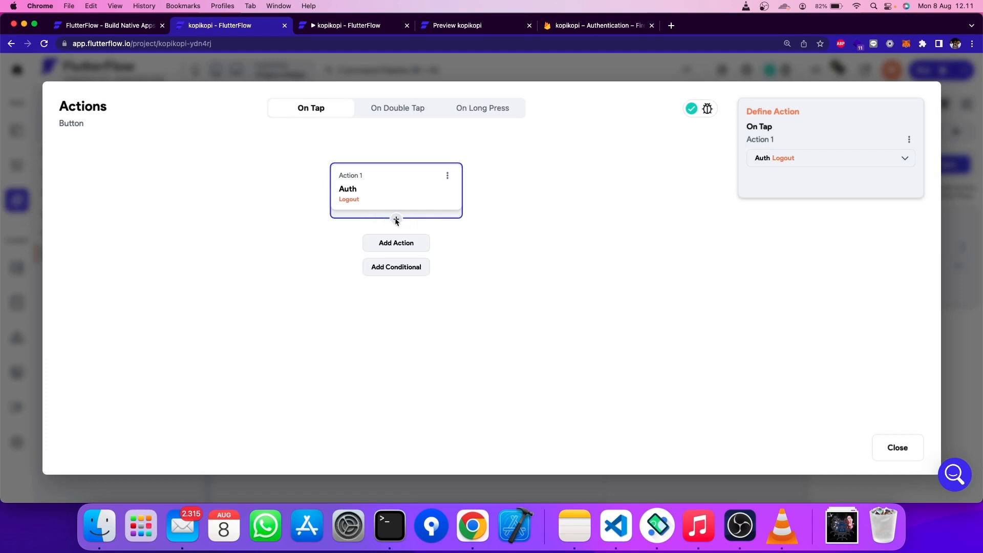
left_click(397, 244)
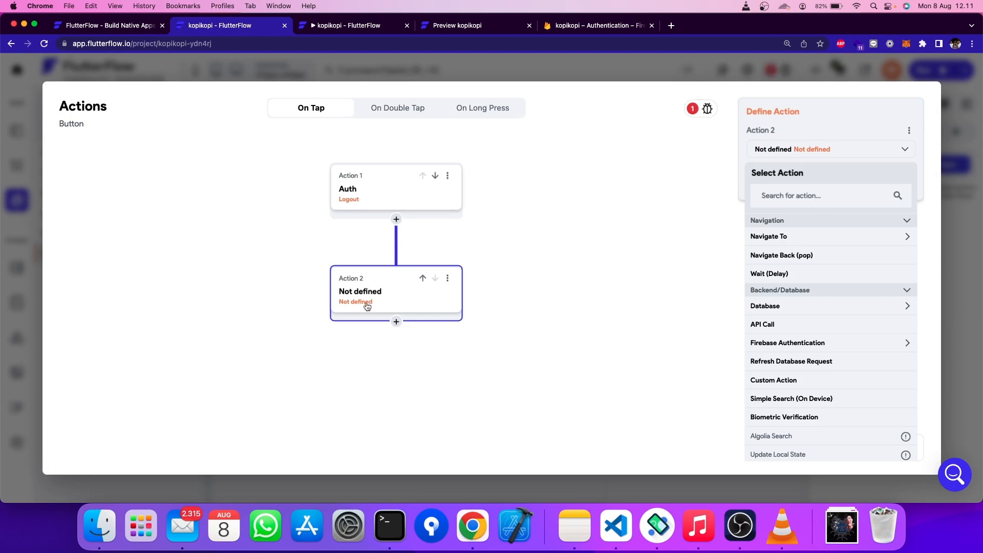
left_click(799, 195)
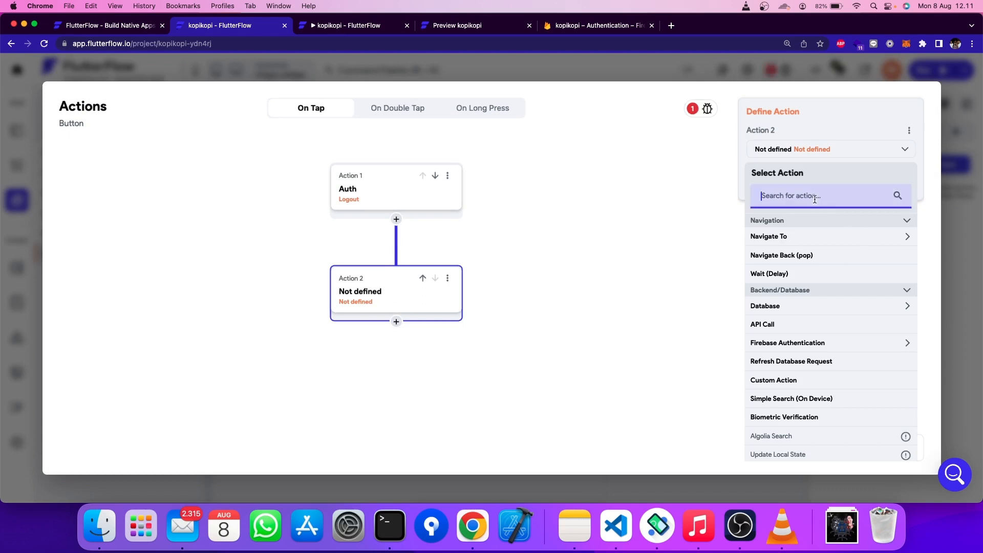
type("alert")
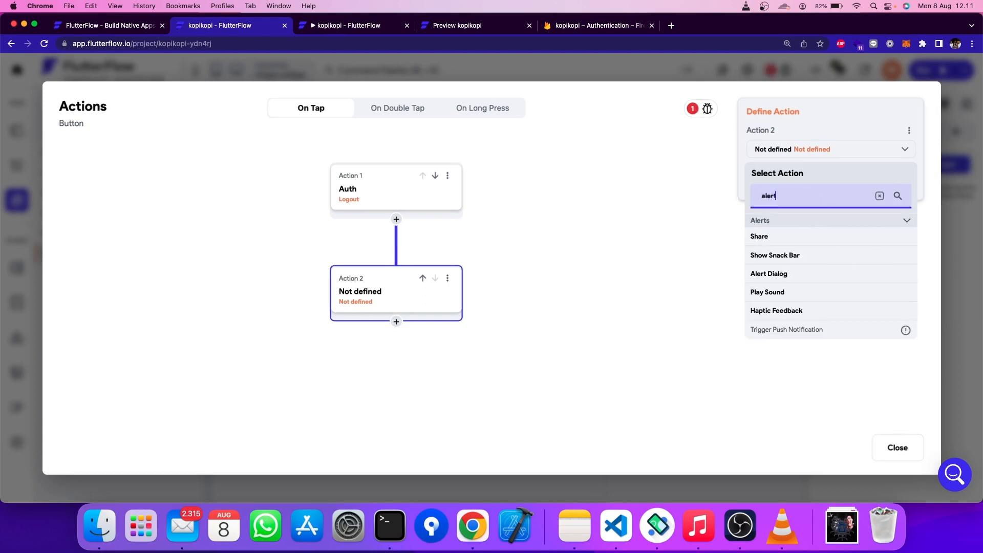
left_click(800, 274)
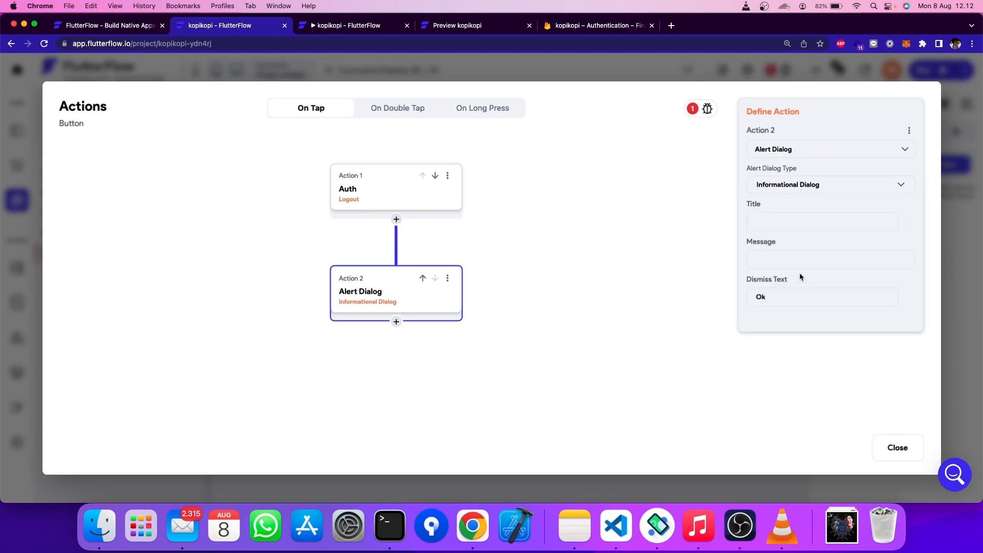
- Set the alert type to Confirm Dialog and begin typing the title 'Log'
left_click(809, 185)
left_click(801, 212)
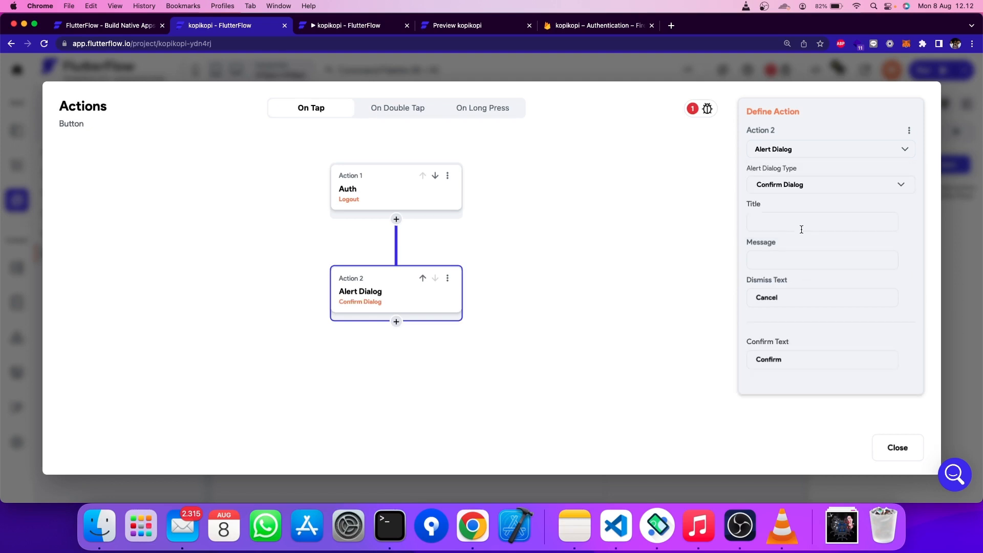
left_click(799, 224)
type("Log Out")
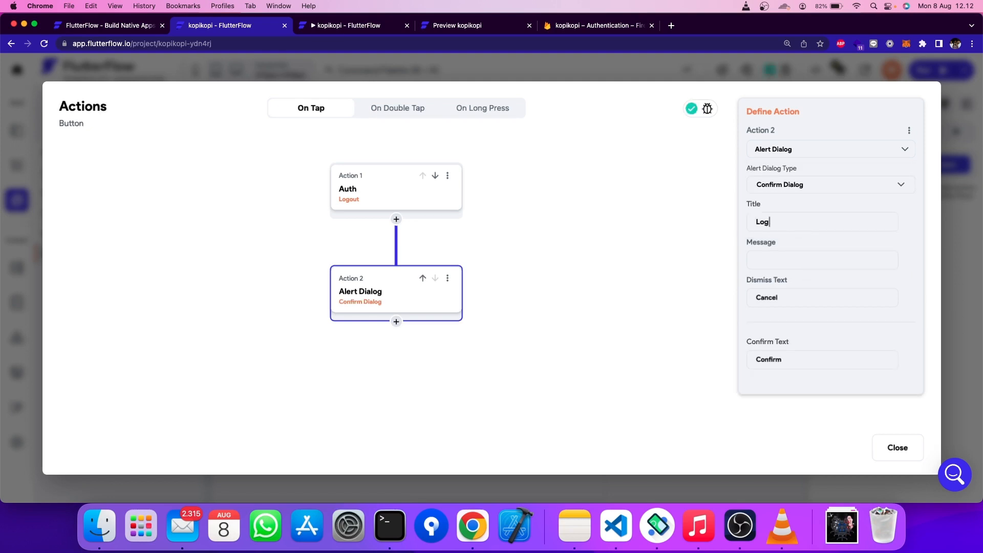
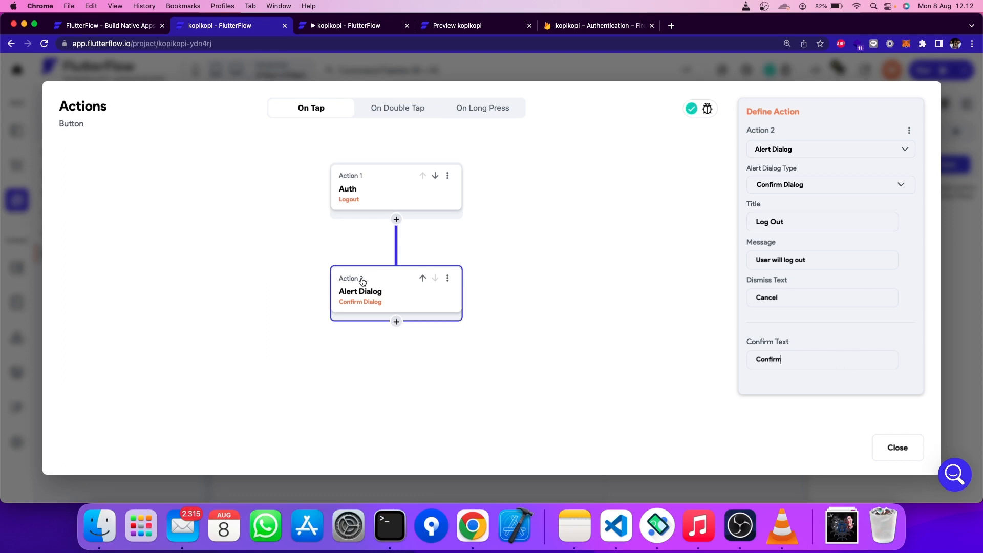
- Move the Alert Dialog to Action 1 so the confirm dialog runs before logout, then close the editor
left_click(422, 278)
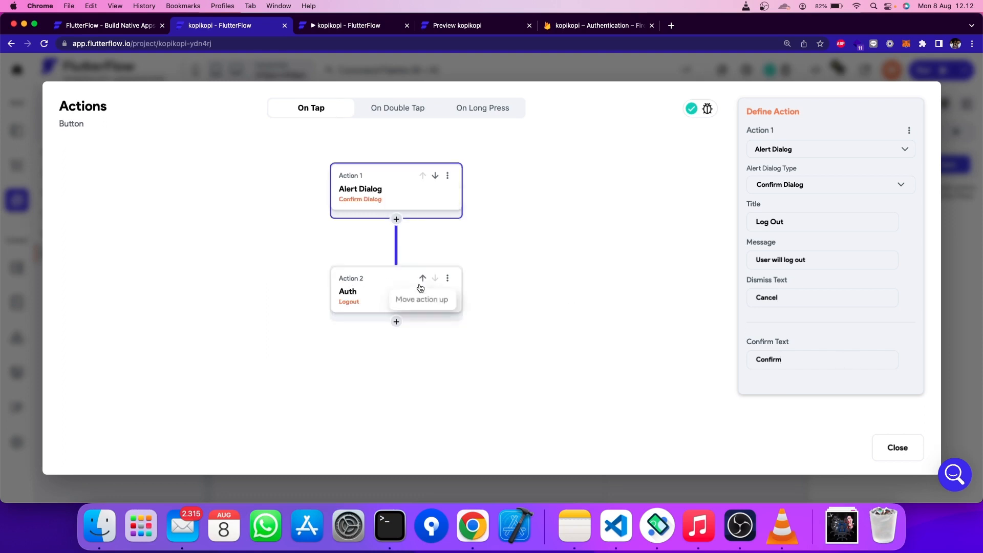
left_click(594, 306)
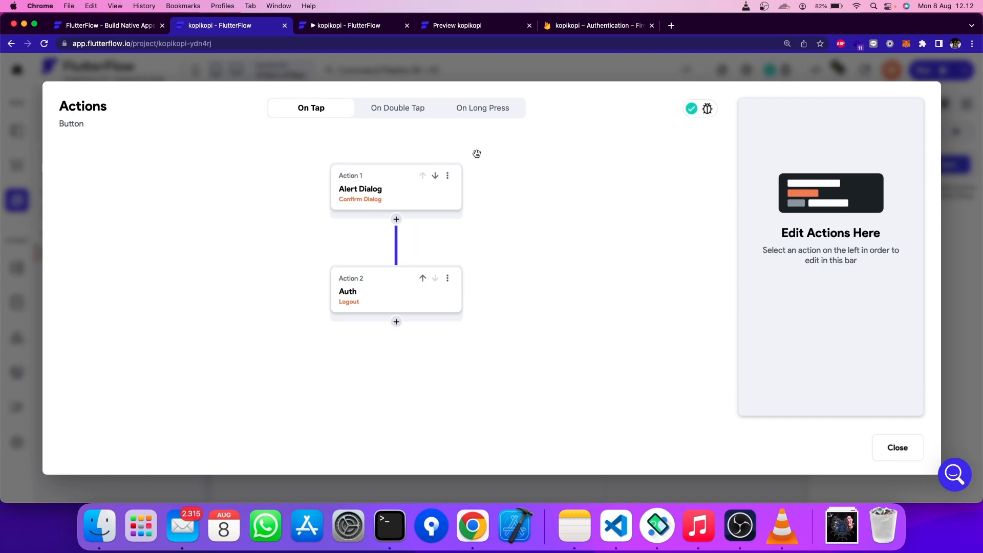
left_click(906, 447)
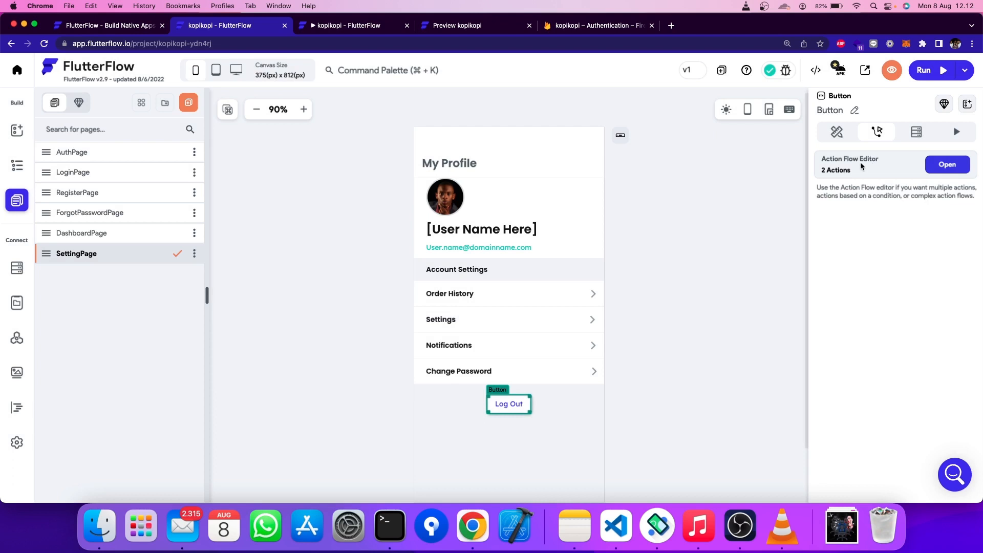
- Add a conditional right after the confirm dialog in the Log Out button's action flow
left_click(946, 172)
left_click(377, 200)
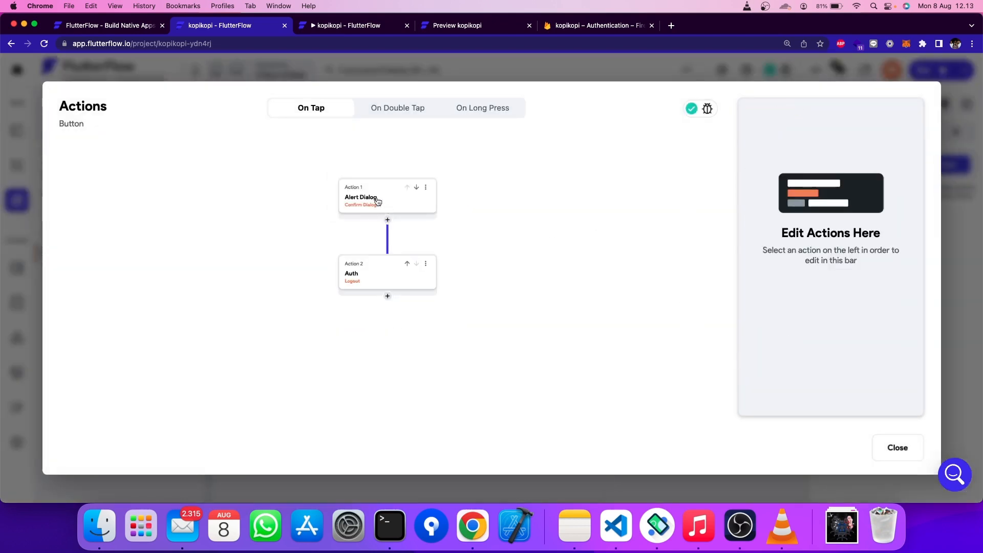
left_click(388, 219)
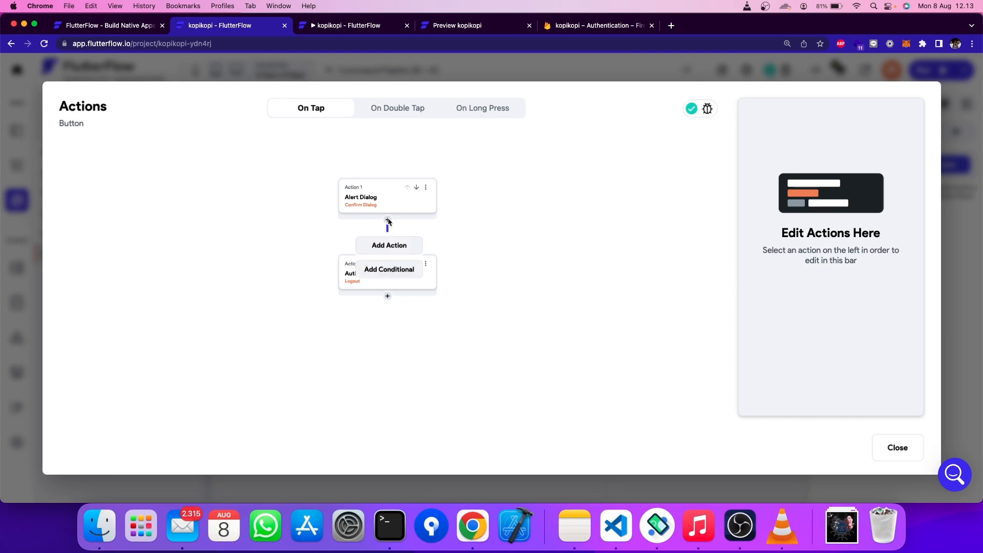
left_click(393, 270)
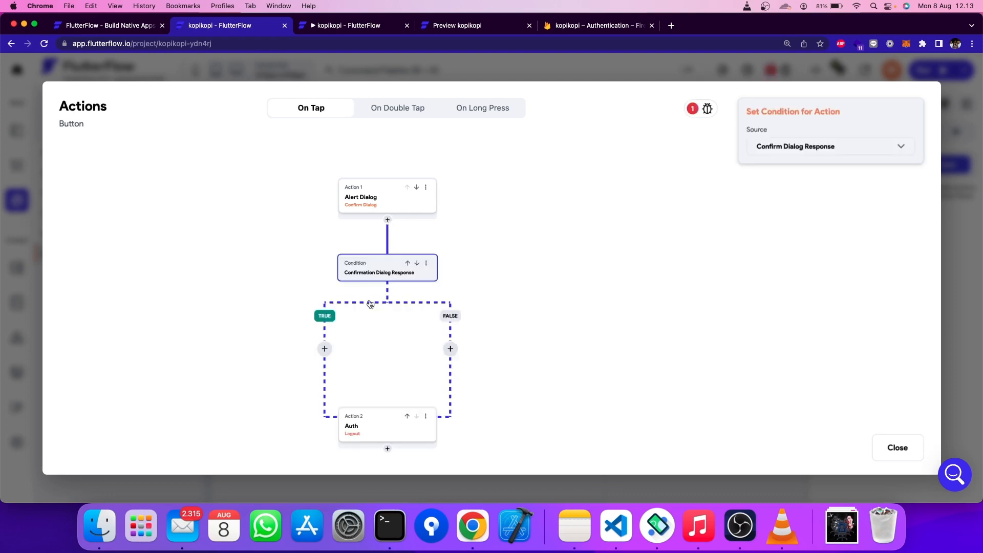
- Make the condition's TRUE branch run the Firebase Authentication Log out action
left_click(327, 347)
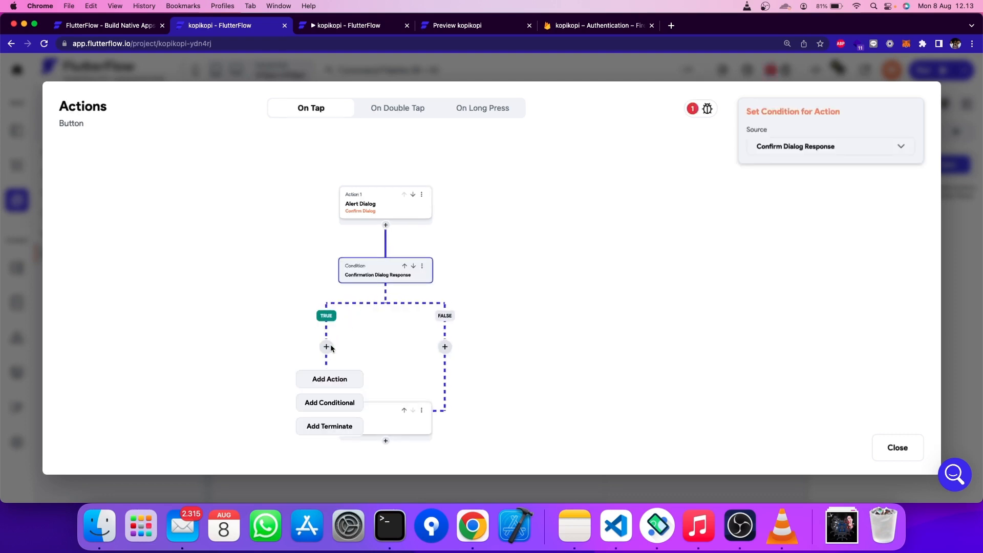
left_click(333, 380)
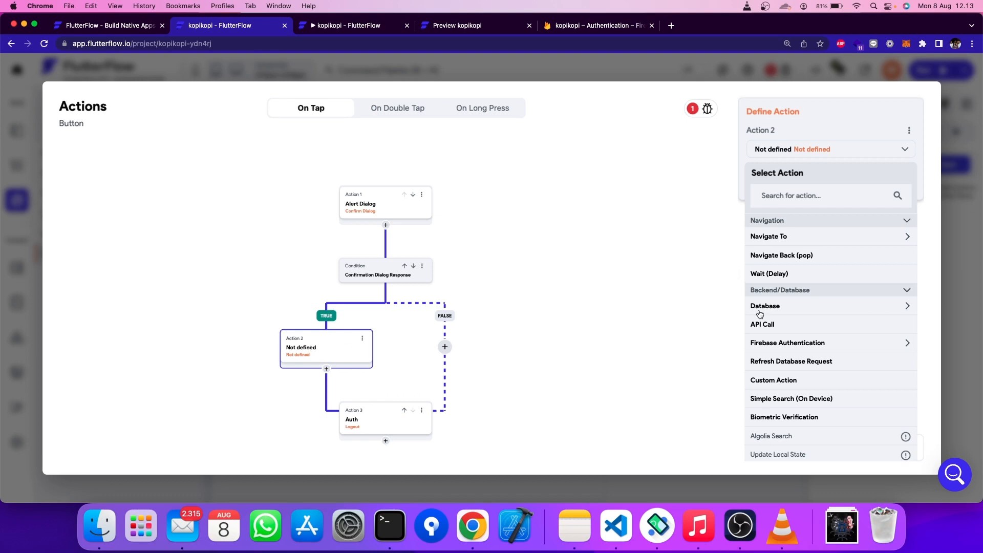
left_click(792, 342)
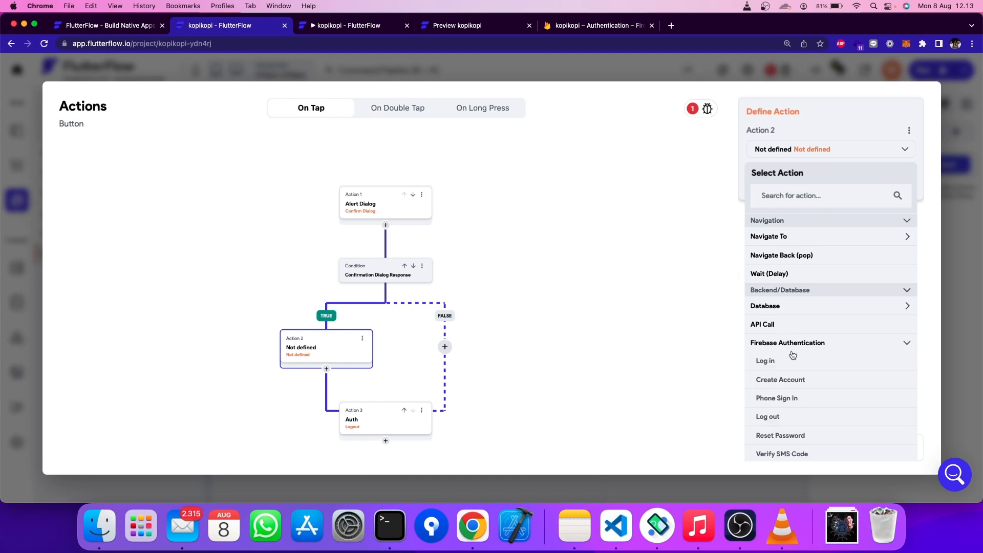
left_click(781, 419)
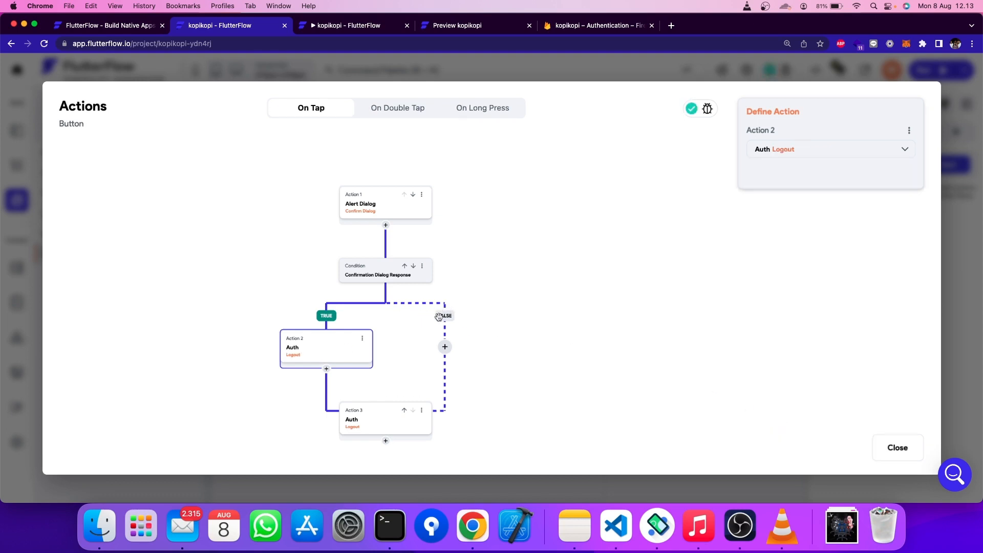
left_click(445, 348)
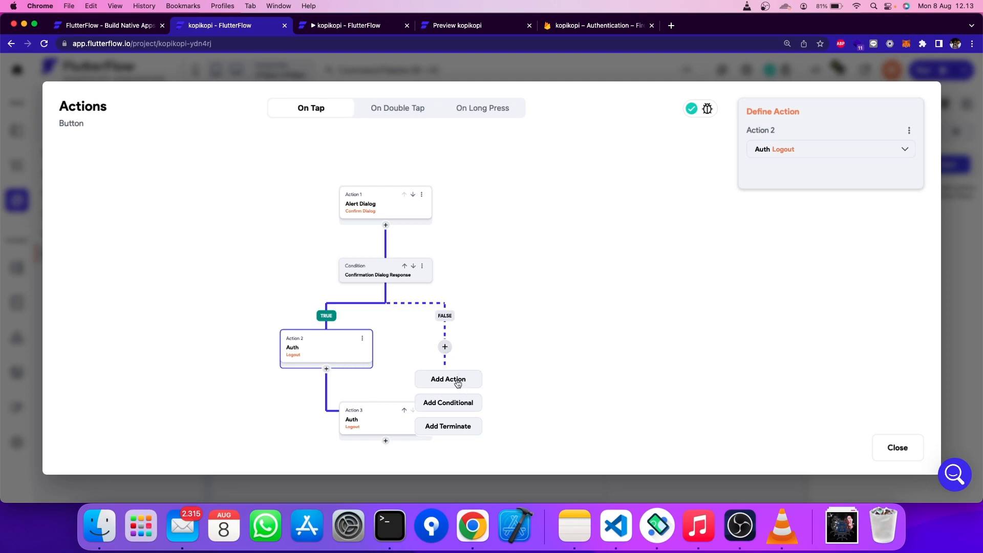
- End the FALSE branch with Terminate and delete the duplicate trailing Auth Logout action
left_click(460, 428)
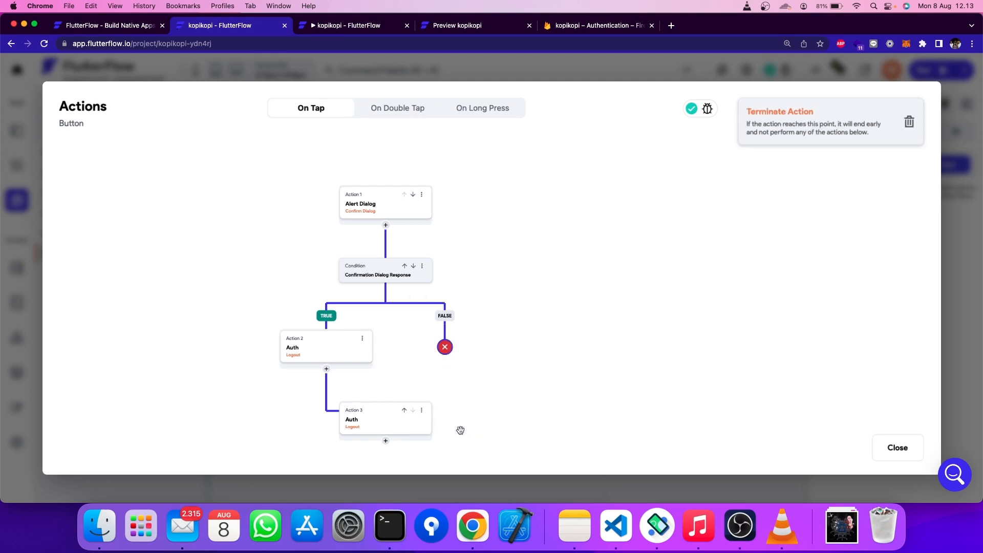
left_click(420, 411)
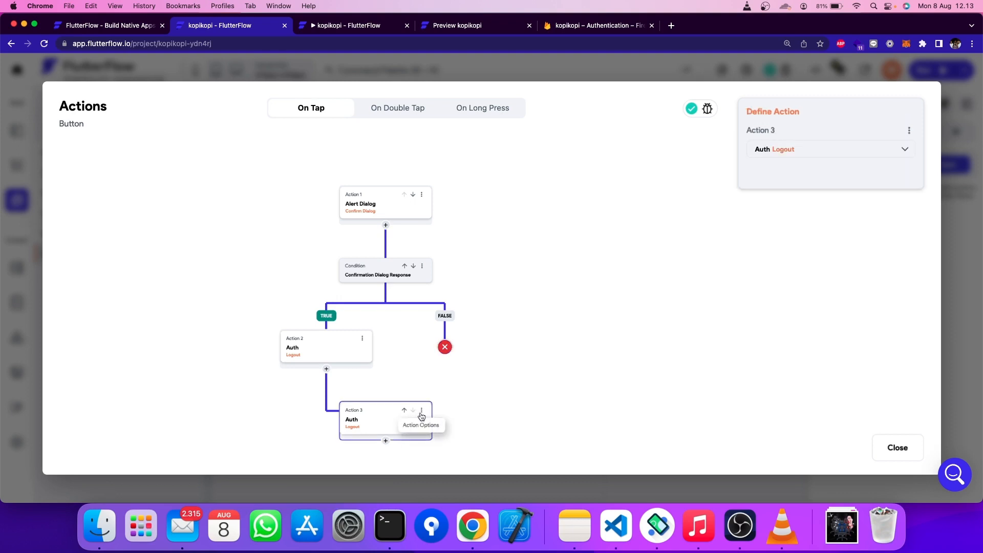
left_click(421, 411)
left_click(404, 454)
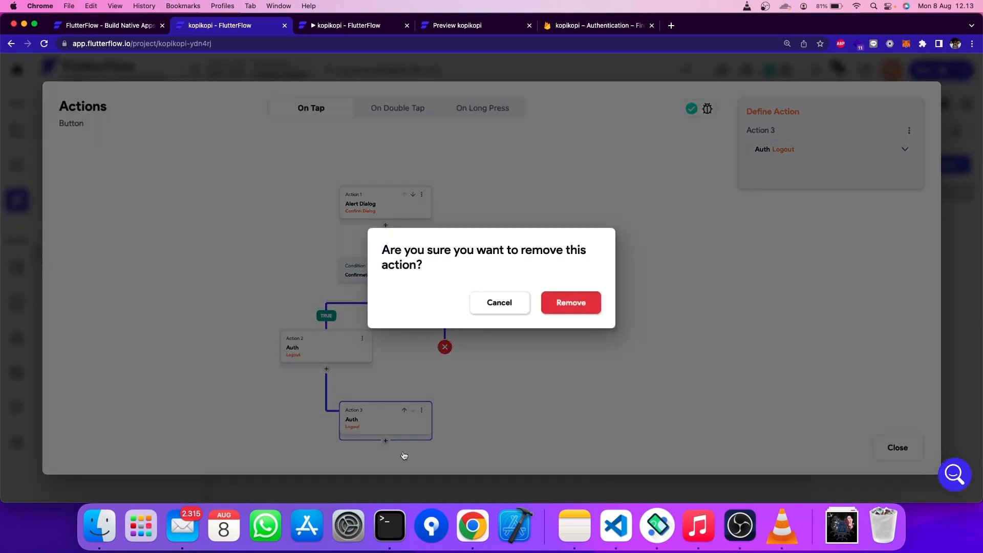
left_click(566, 300)
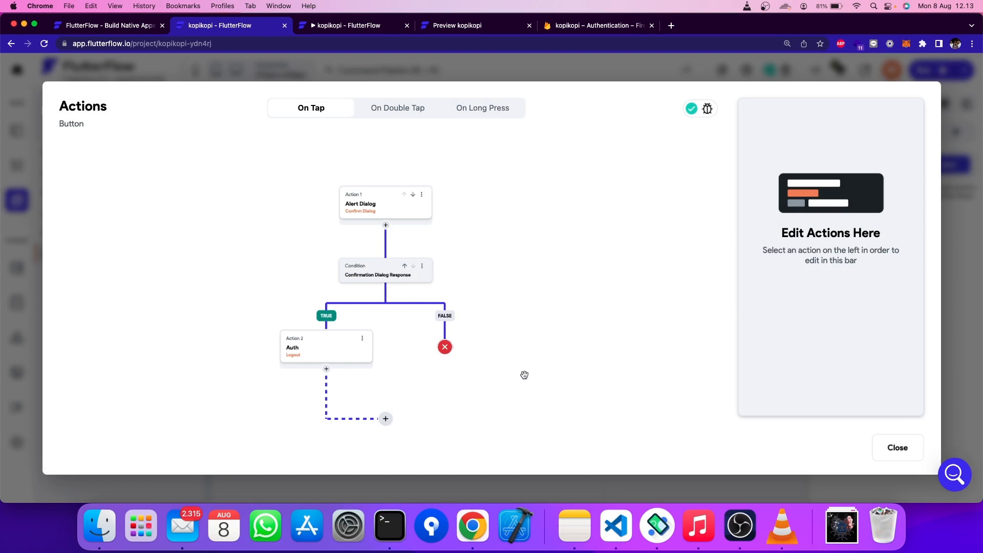
- Keep Confirm Dialog Response as the condition source and close the action flow editor
left_click(386, 418)
left_click(396, 402)
scroll(378, 264, "up", 3)
scroll(378, 252, "up", 2)
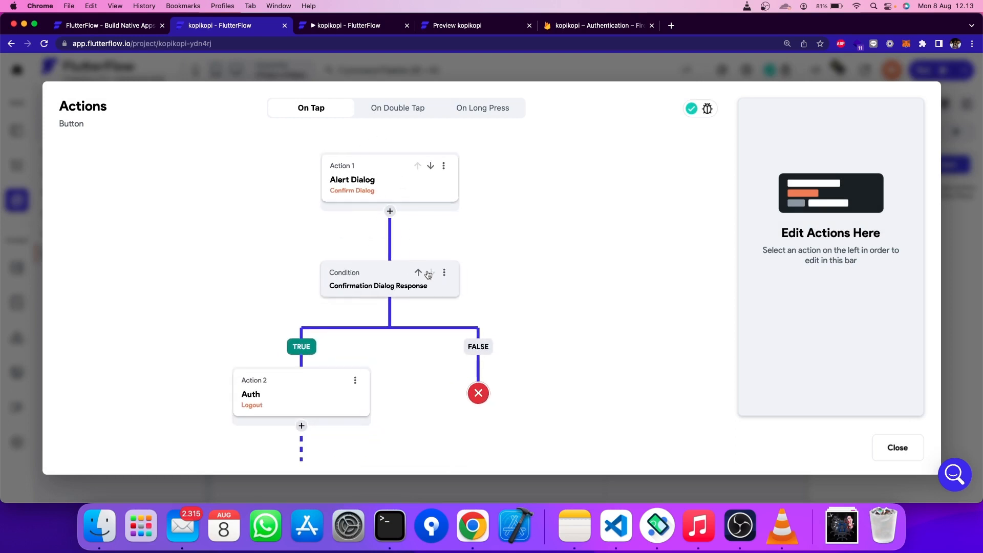
left_click(388, 288)
left_click(443, 274)
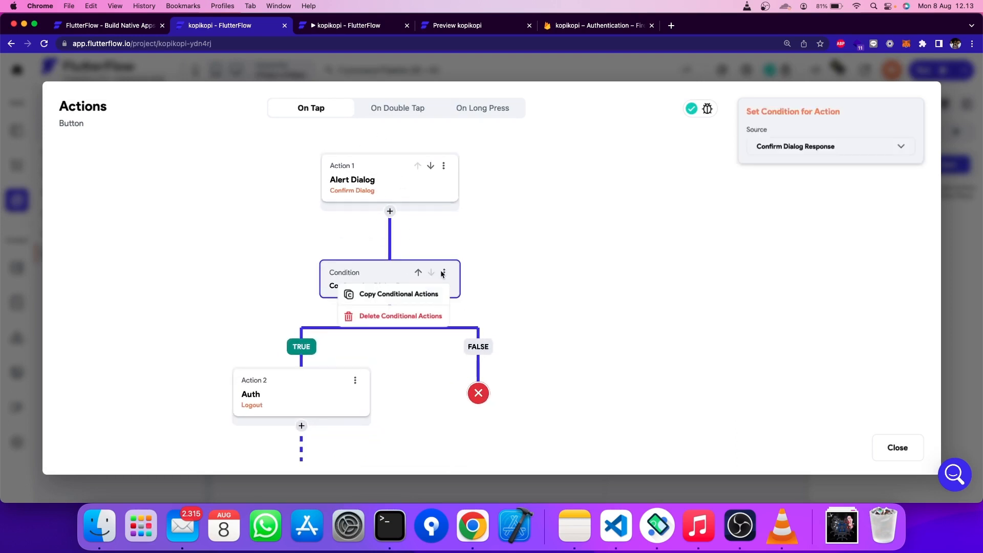
left_click(375, 266)
left_click(856, 151)
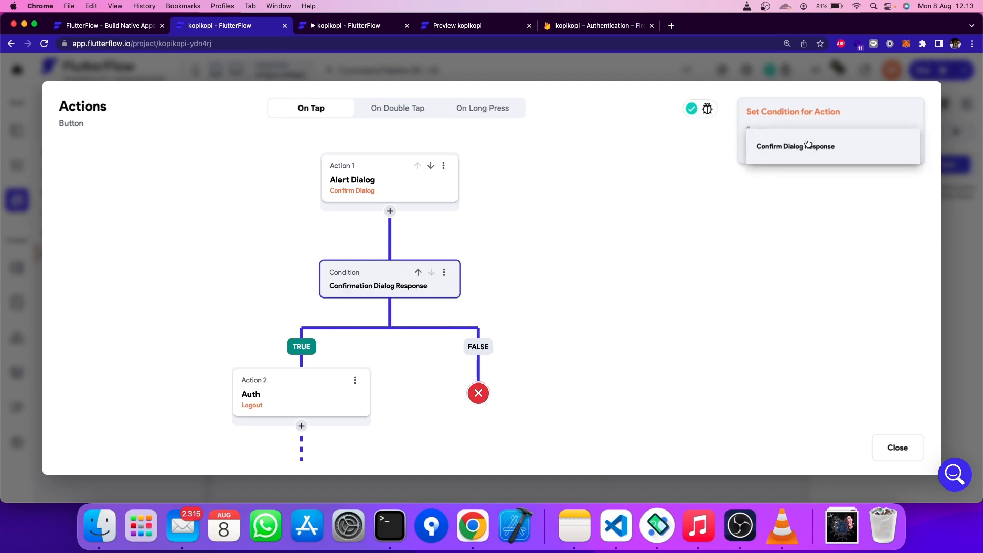
left_click(818, 147)
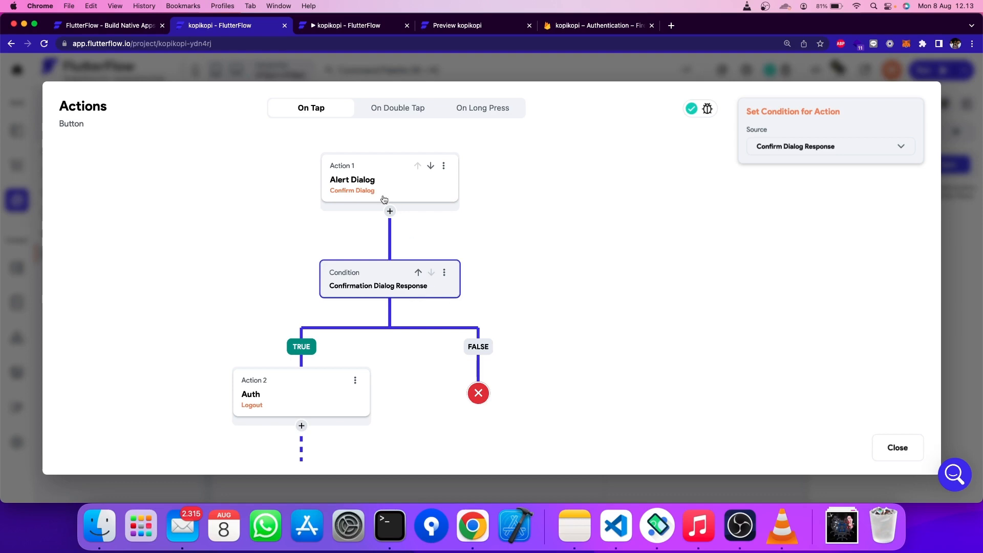
left_click(365, 184)
left_click(596, 211)
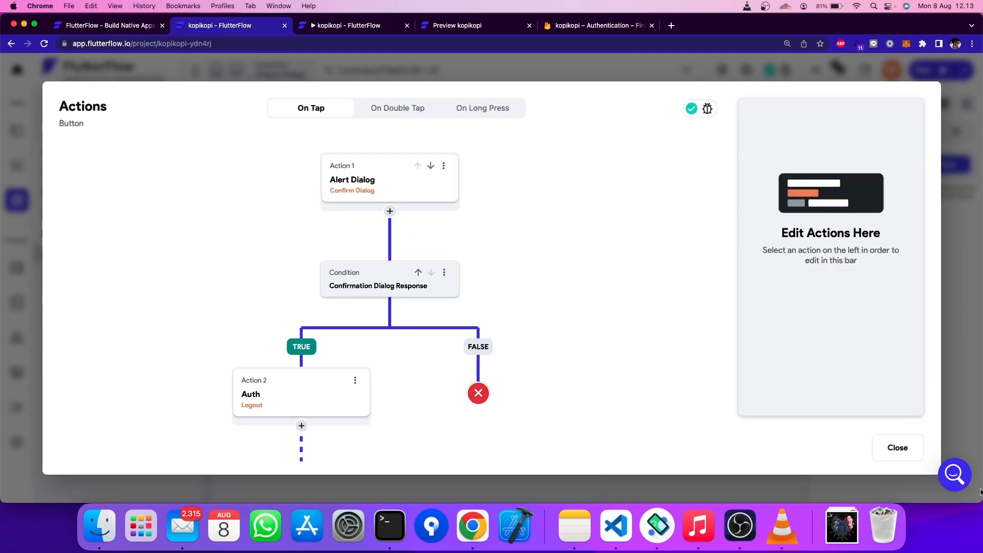
left_click(904, 445)
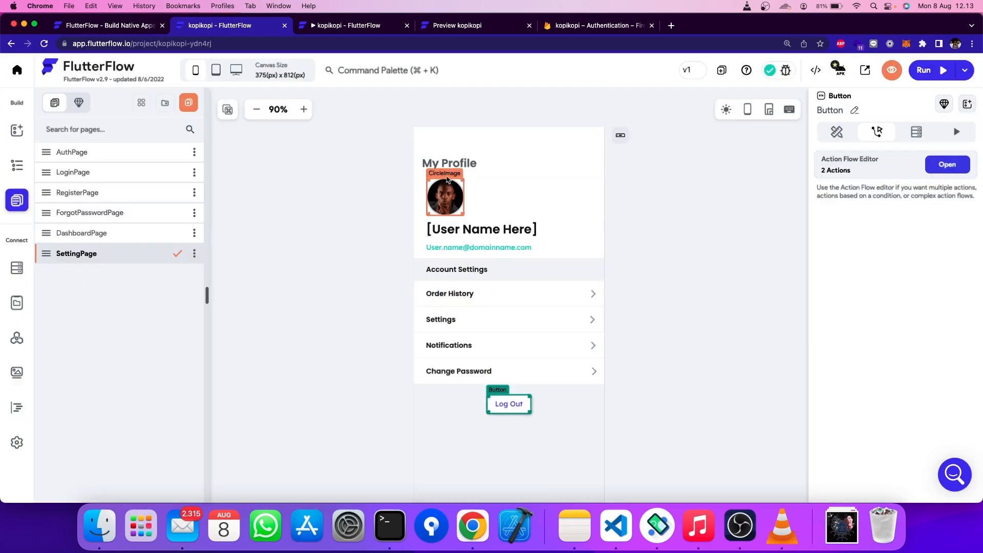
- Close the outdated run preview tab and return to the FlutterFlow editor
left_click(349, 25)
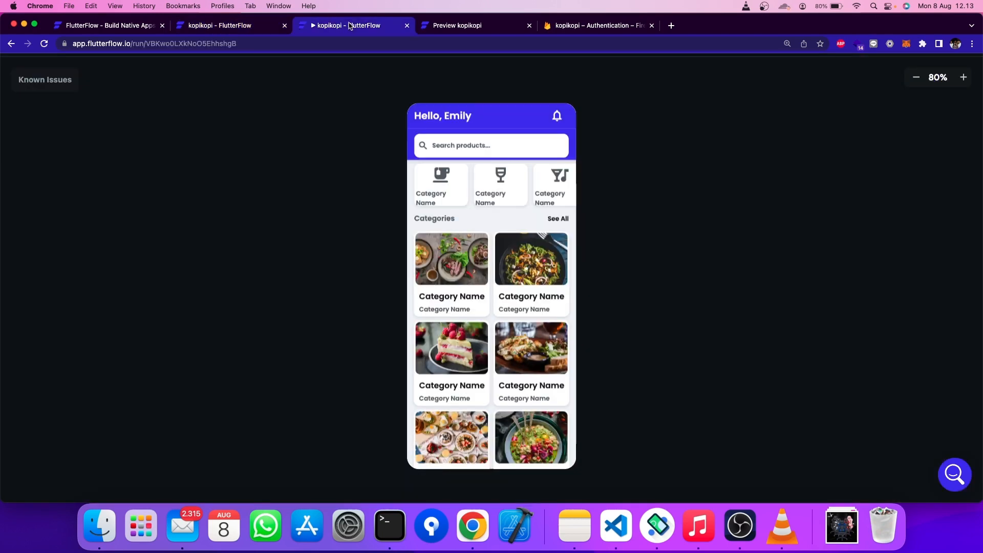
left_click(409, 28)
left_click(244, 27)
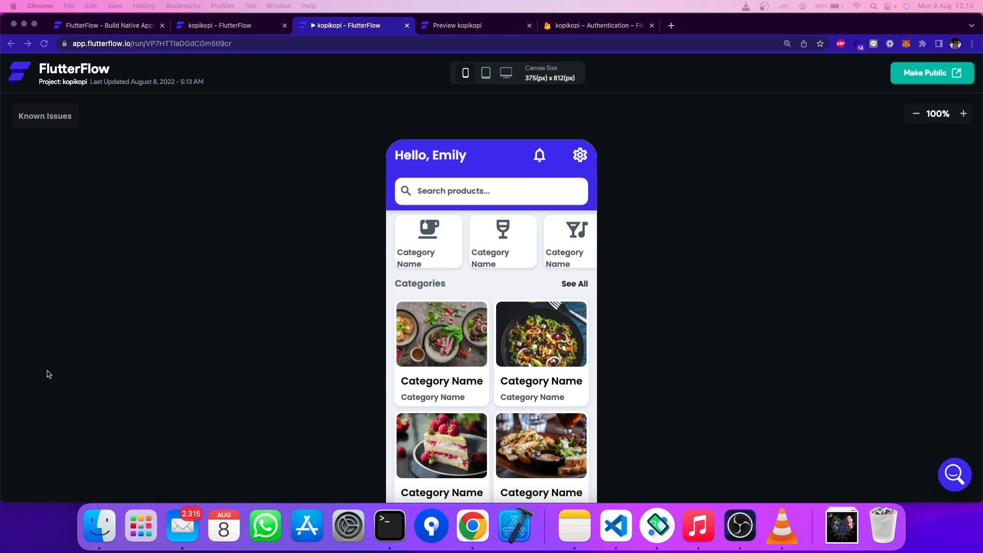
- Review the kopikopi dashboard and shrink the app preview to 80%
scroll(186, 315, "down", 2)
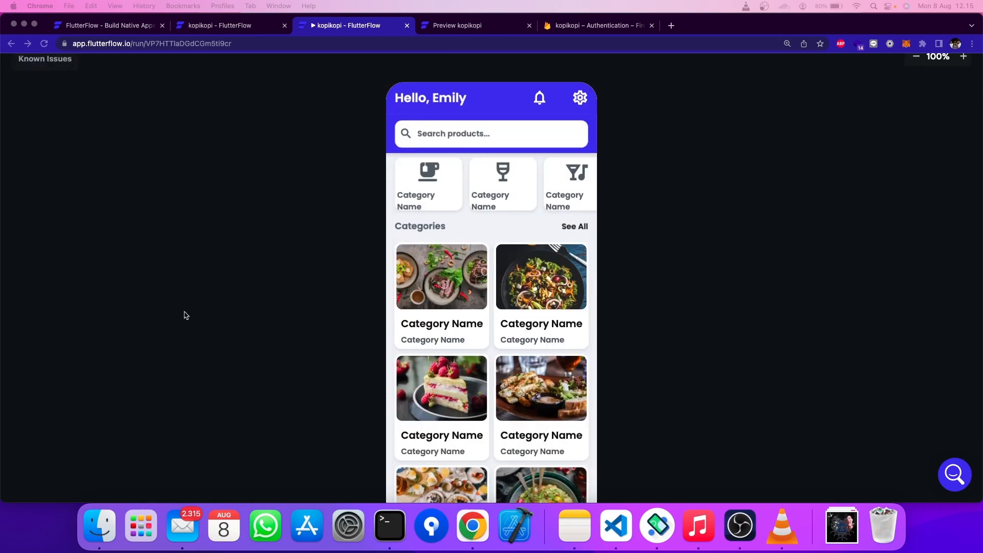
scroll(367, 259, "down", 3)
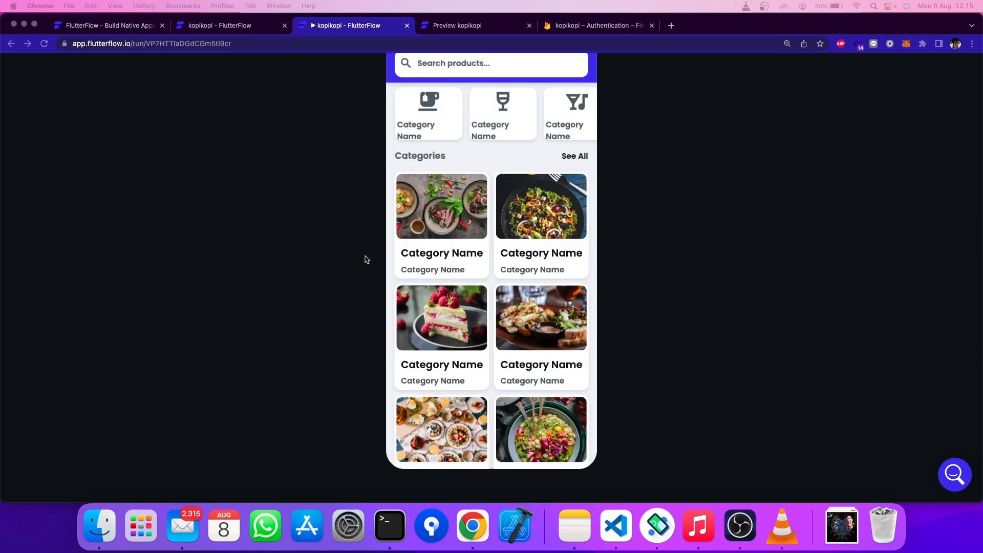
scroll(417, 234, "down", 2)
scroll(410, 235, "up", 2)
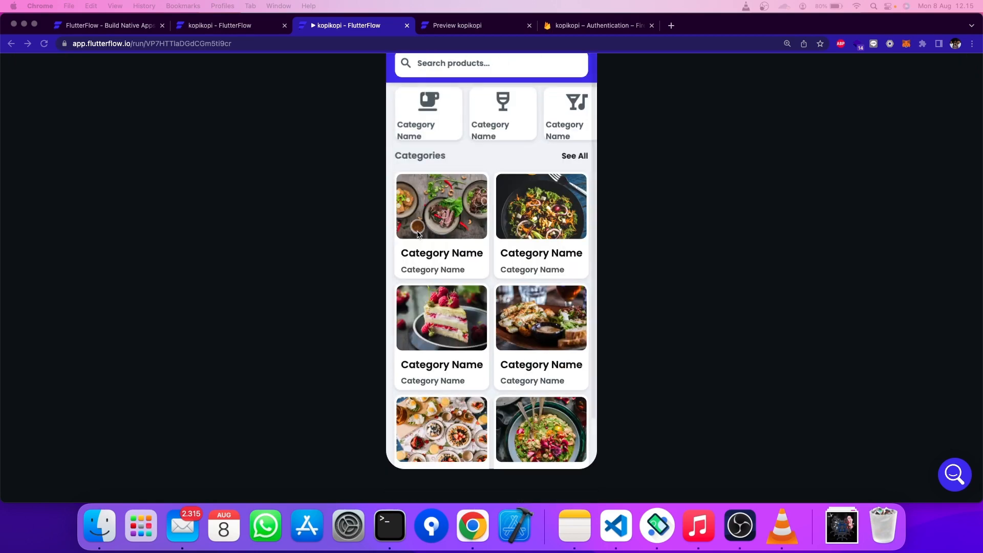
scroll(359, 237, "up", 5)
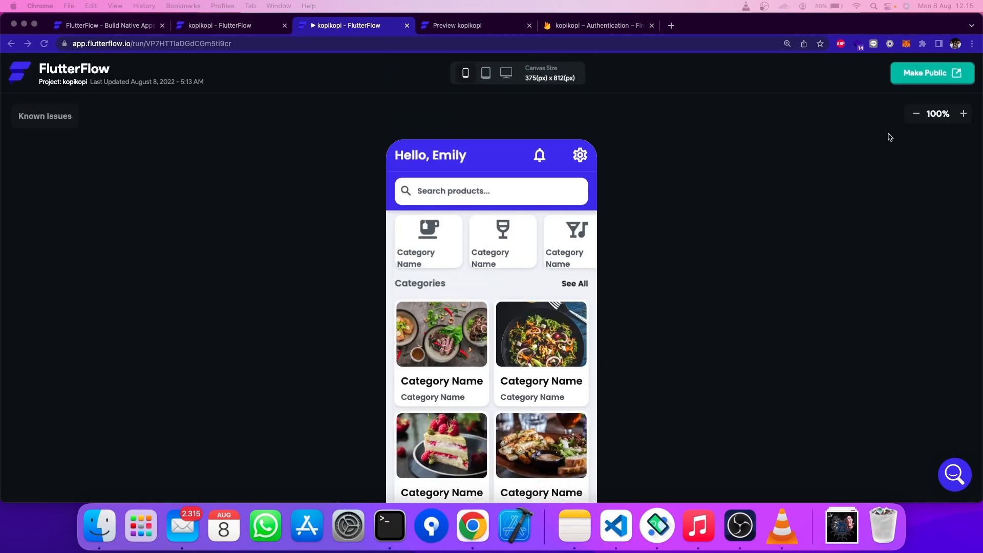
left_click(917, 115)
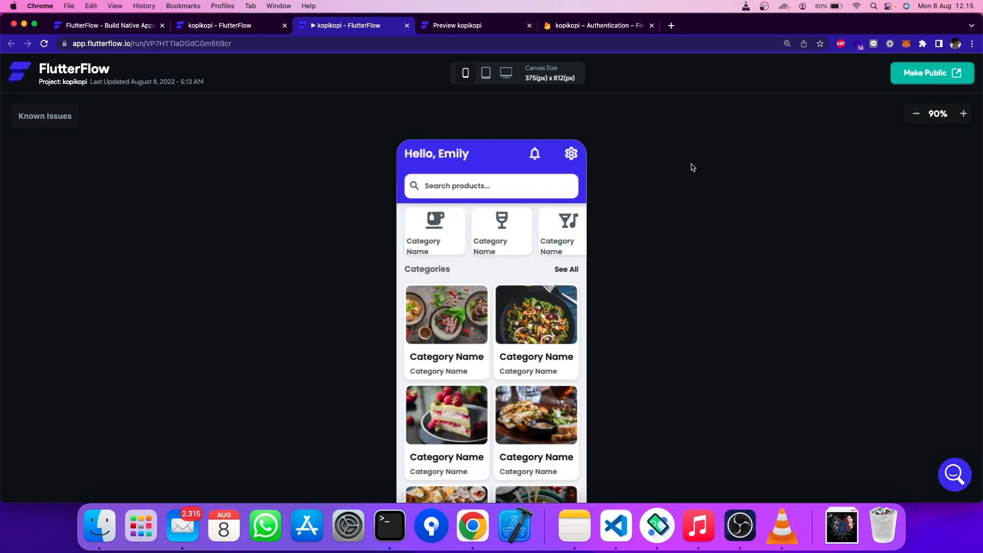
left_click(917, 113)
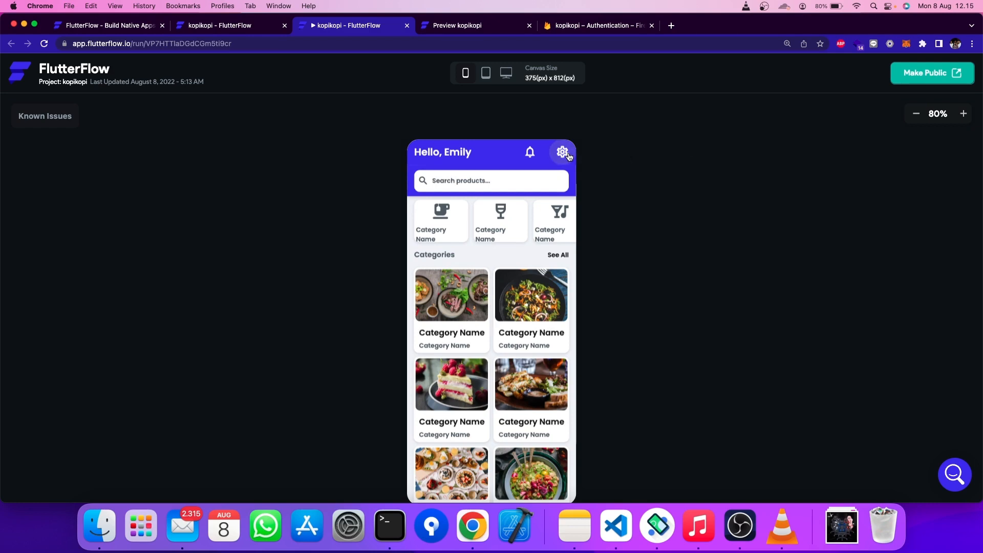
- Give DashboardPage's gear icon an On Tap Navigate To SettingPage action, then run the app
left_click(406, 25)
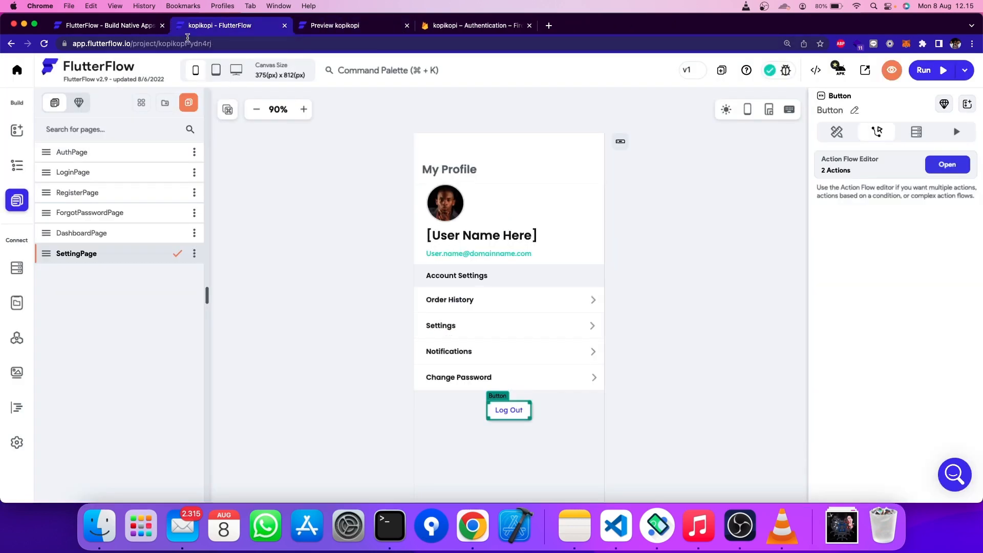
left_click(138, 234)
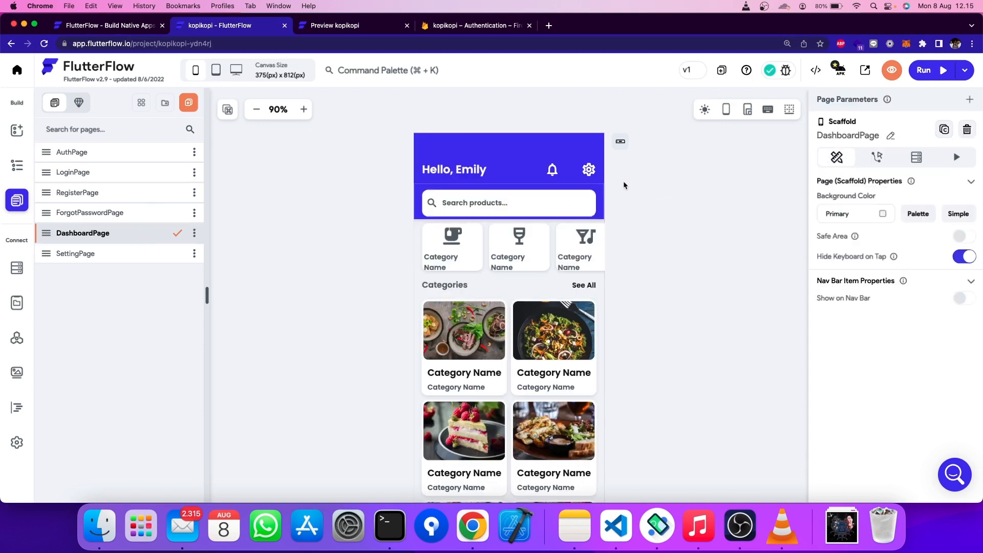
left_click(589, 169)
left_click(878, 131)
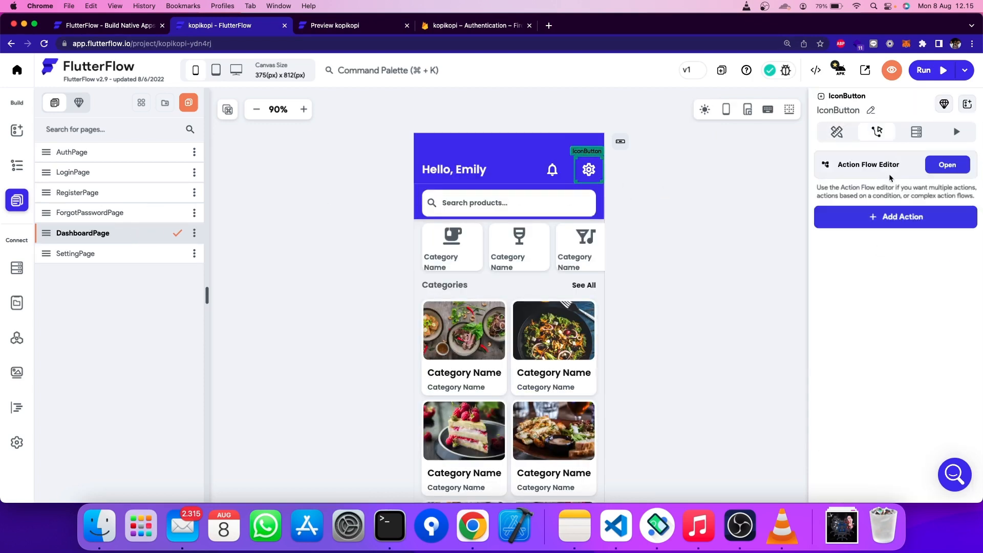
left_click(906, 216)
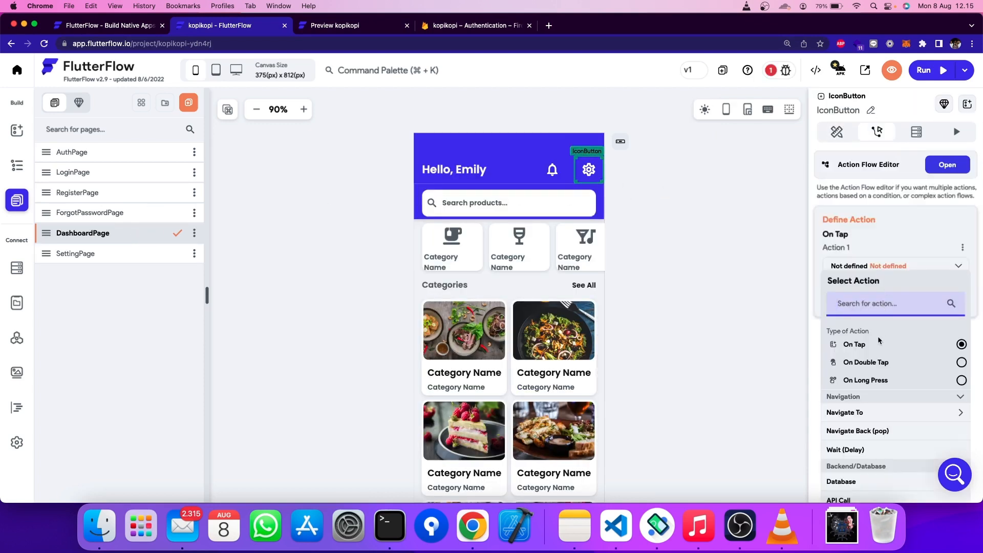
left_click(866, 413)
scroll(869, 420, "down", 3)
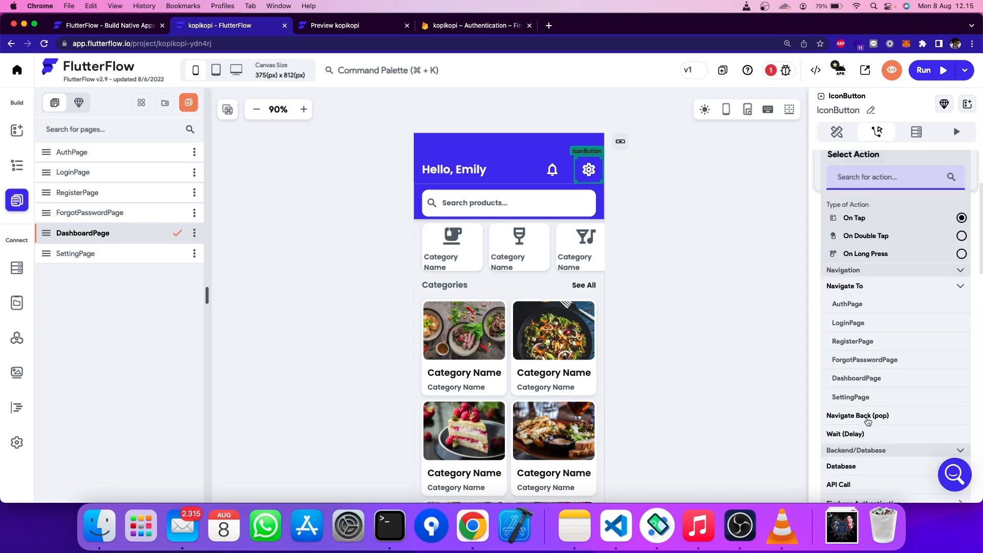
left_click(865, 397)
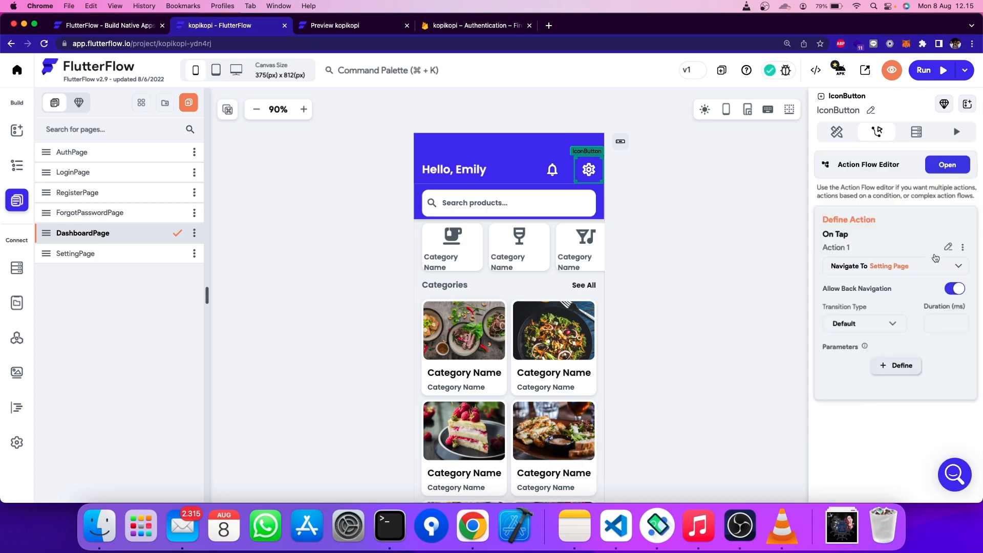
left_click(933, 71)
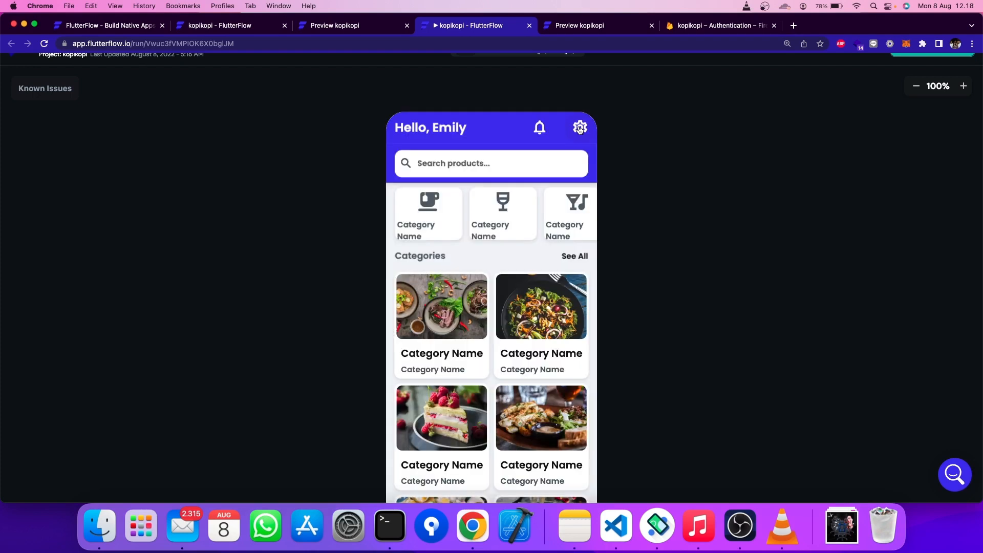
- In the running app, open the profile via the gear icon, cancel one Log Out, then confirm it
left_click(580, 128)
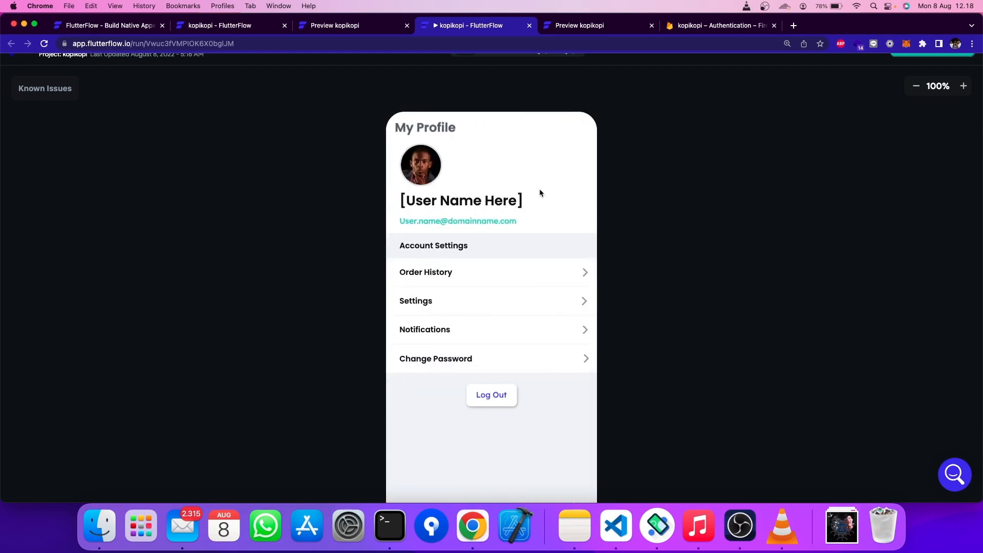
left_click(504, 401)
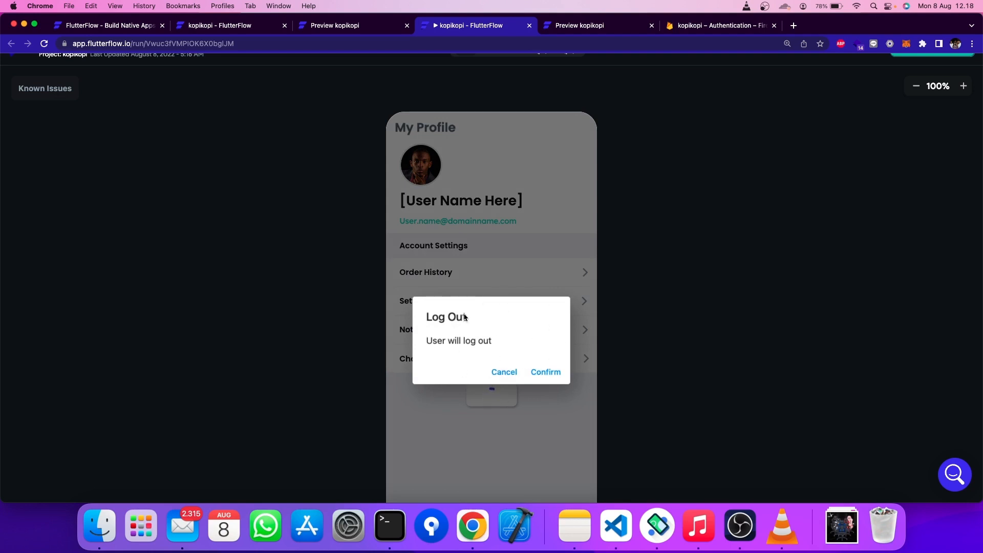
left_click(502, 374)
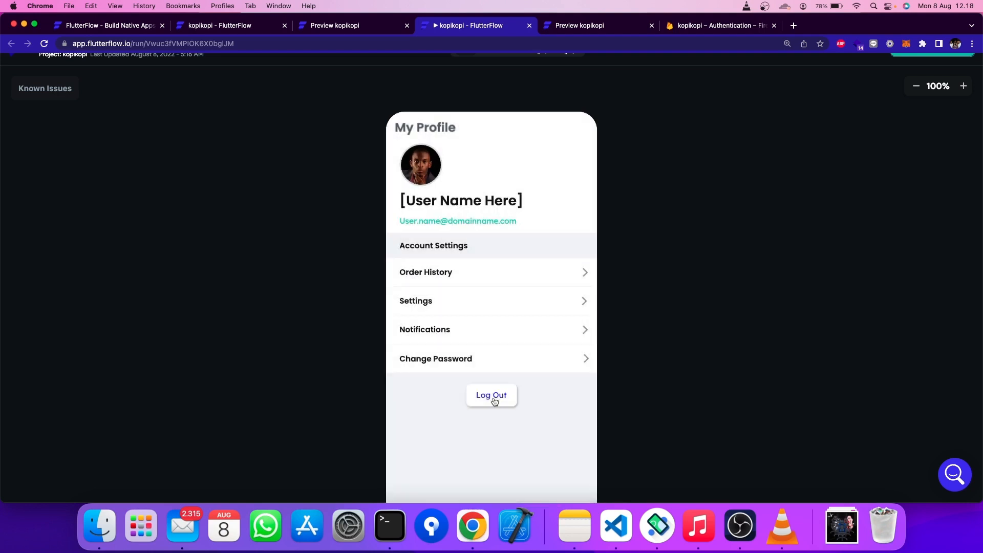
left_click(481, 397)
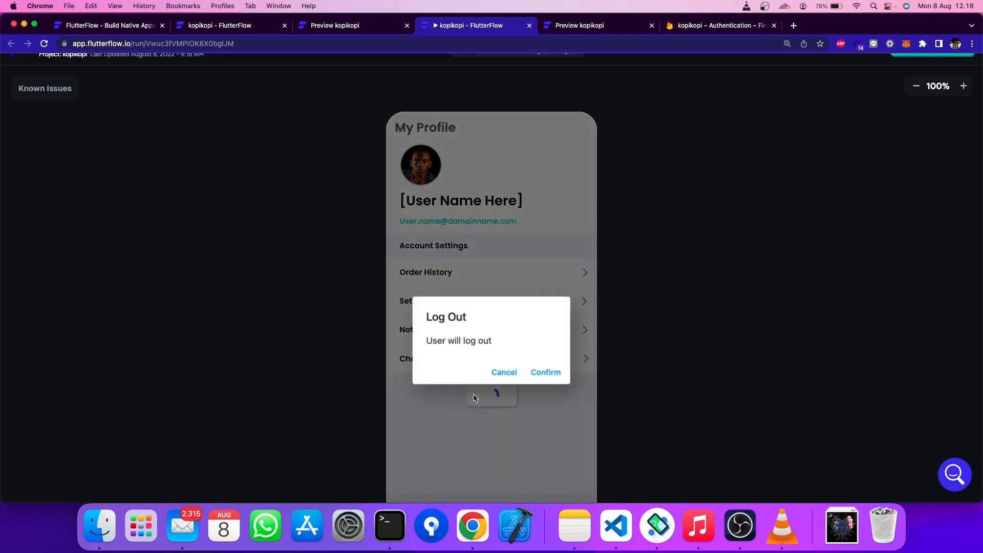
left_click(559, 377)
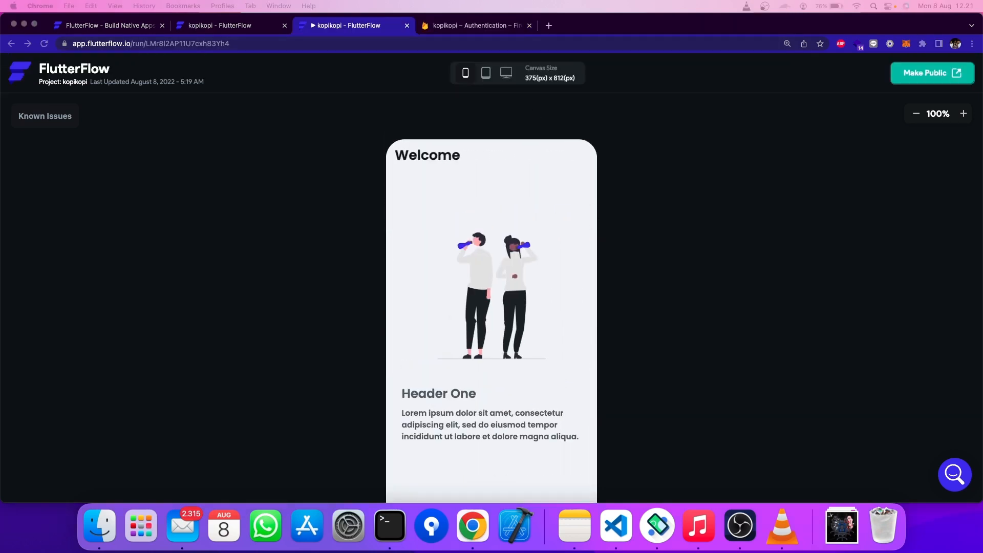
- Shrink the preview to 90% and submit a login with the account email and a wrong password
left_click(910, 113)
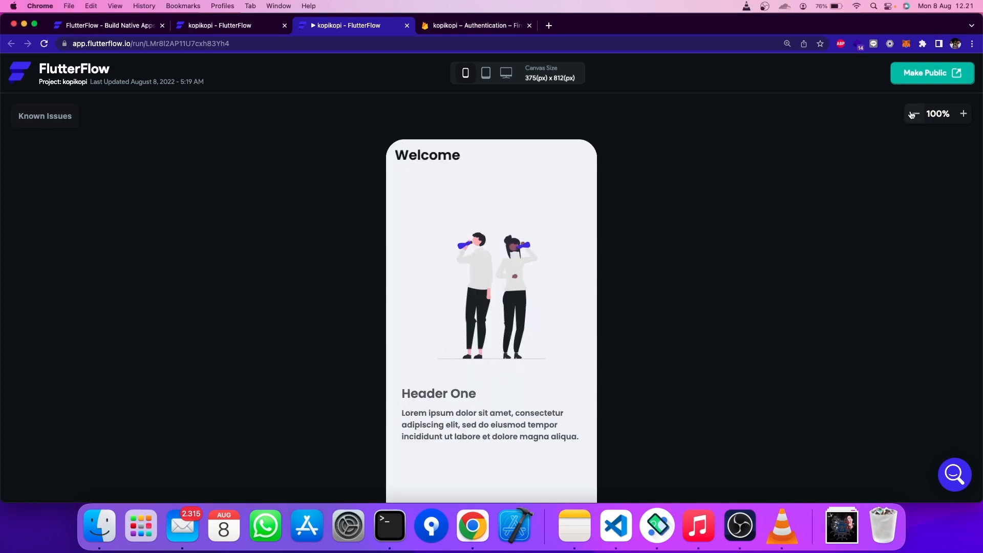
left_click(915, 114)
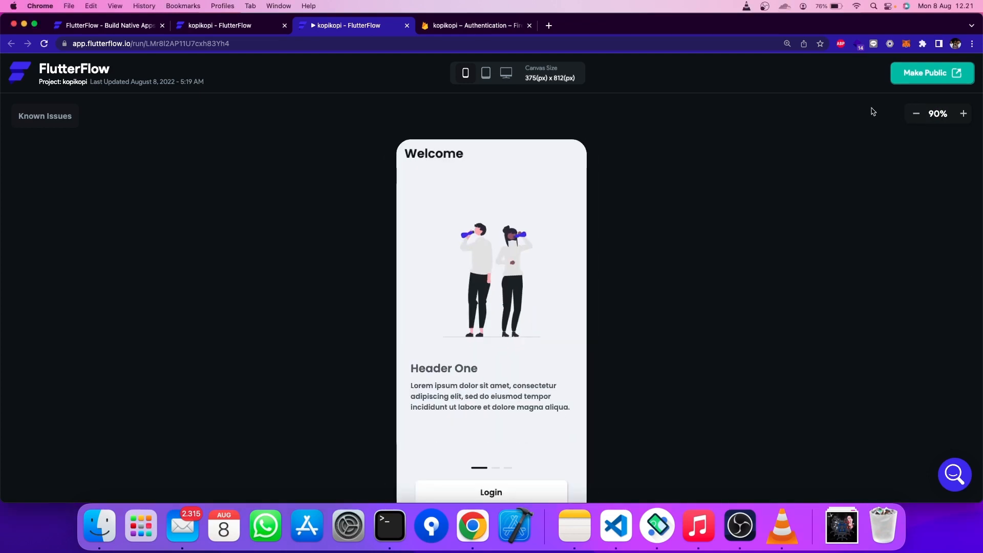
scroll(764, 160, "down", 2)
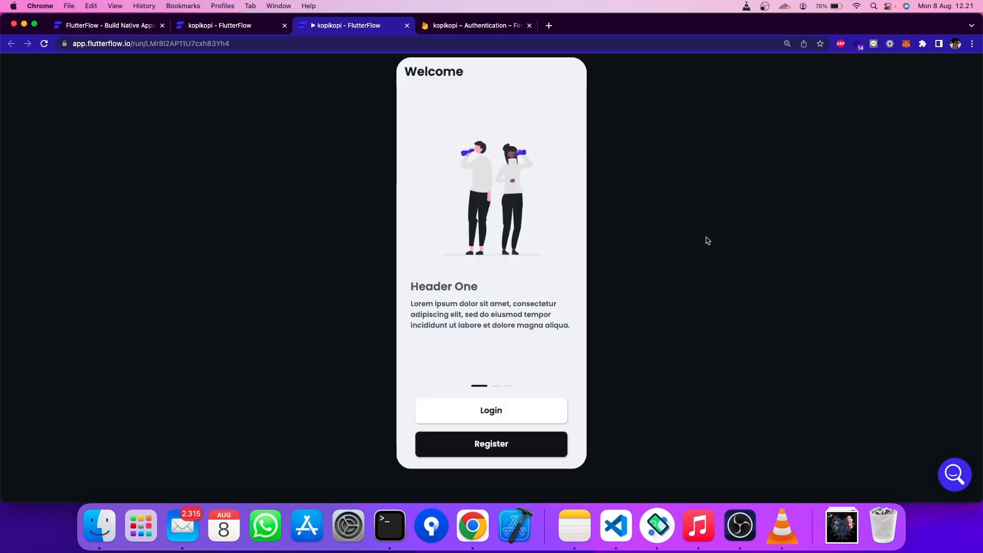
left_click(553, 415)
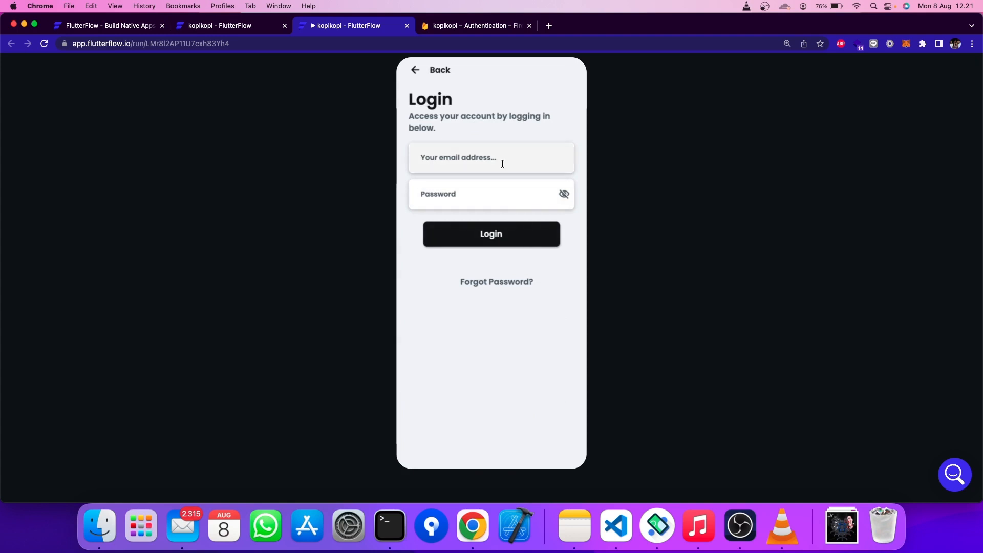
left_click(502, 162)
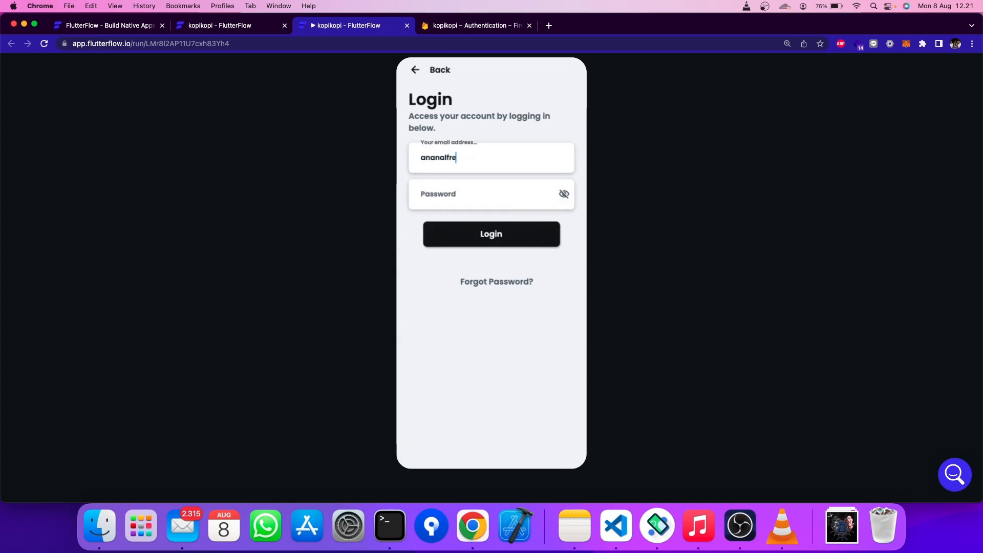
left_click(492, 191)
type("123")
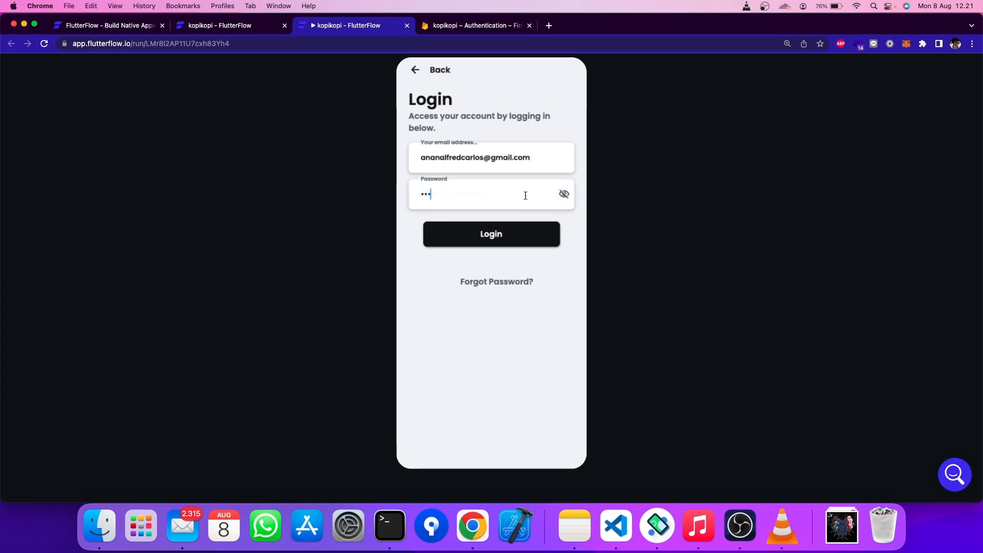
left_click(566, 198)
left_click(566, 198)
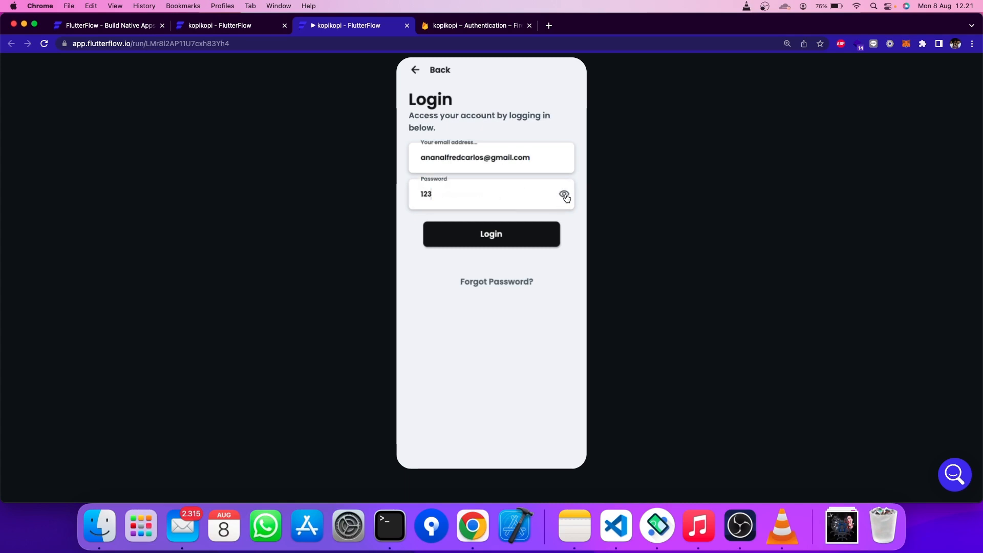
left_click(566, 198)
left_click(523, 237)
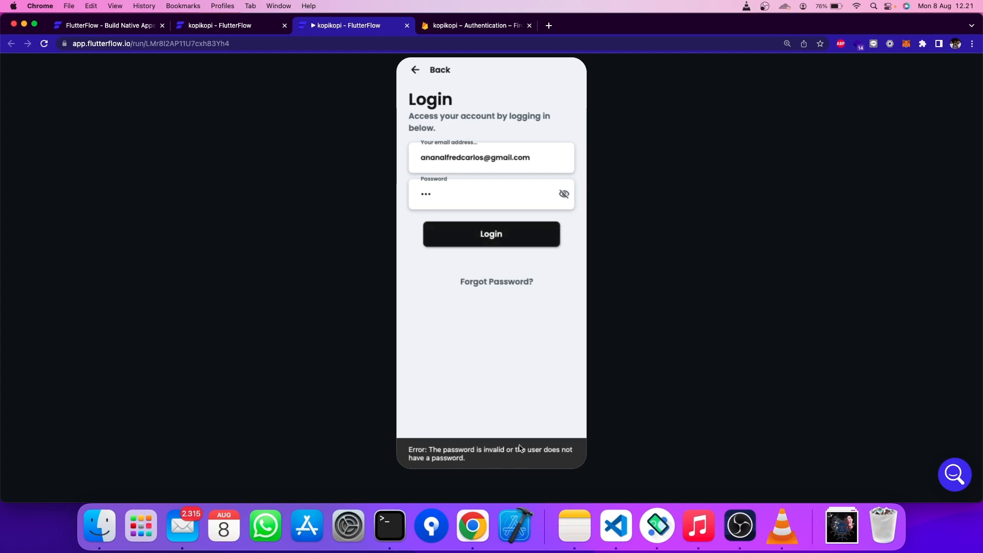
left_click(497, 410)
left_click(474, 168)
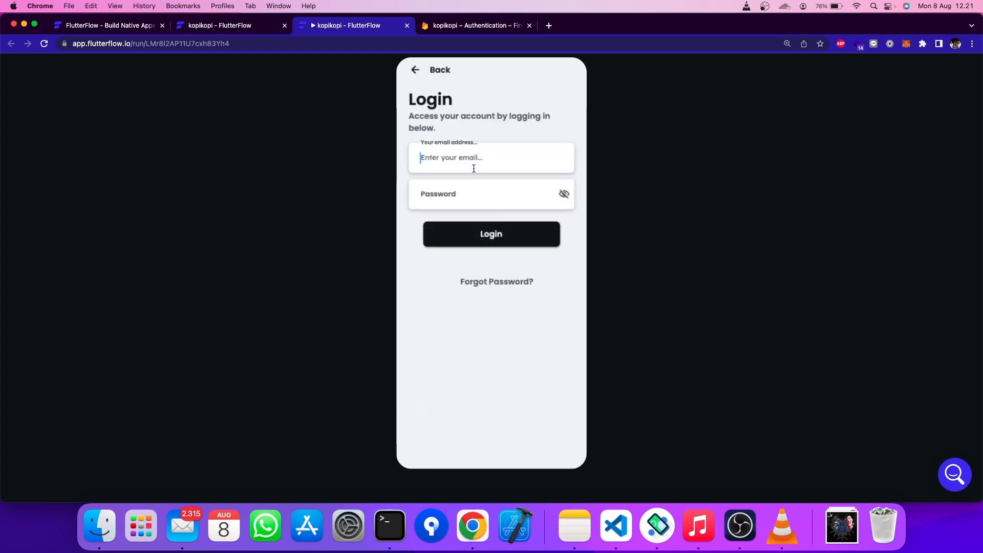
type("adsf")
left_click(475, 190)
type("asdf")
left_click(492, 234)
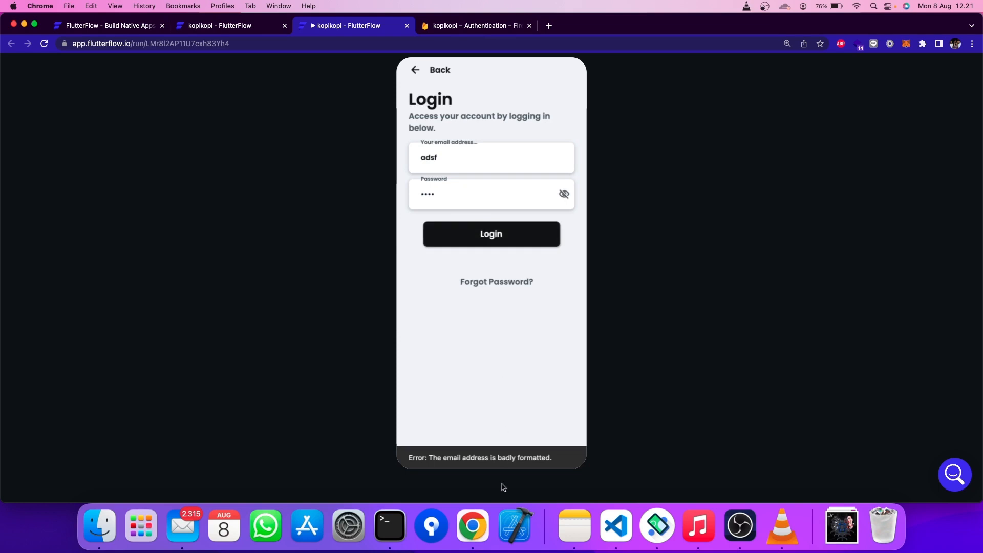
left_click(490, 161)
type("@gmai")
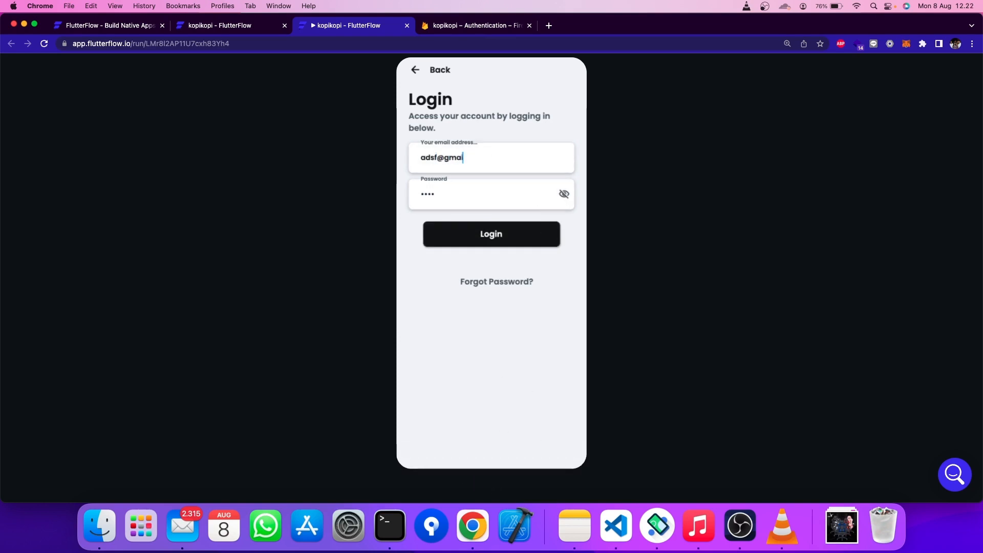
type("l.com")
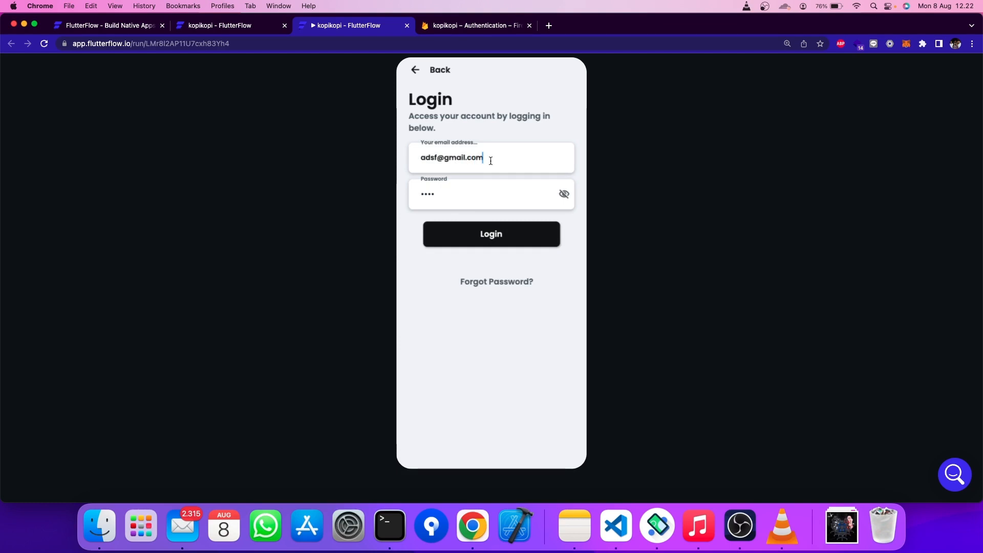
left_click(527, 233)
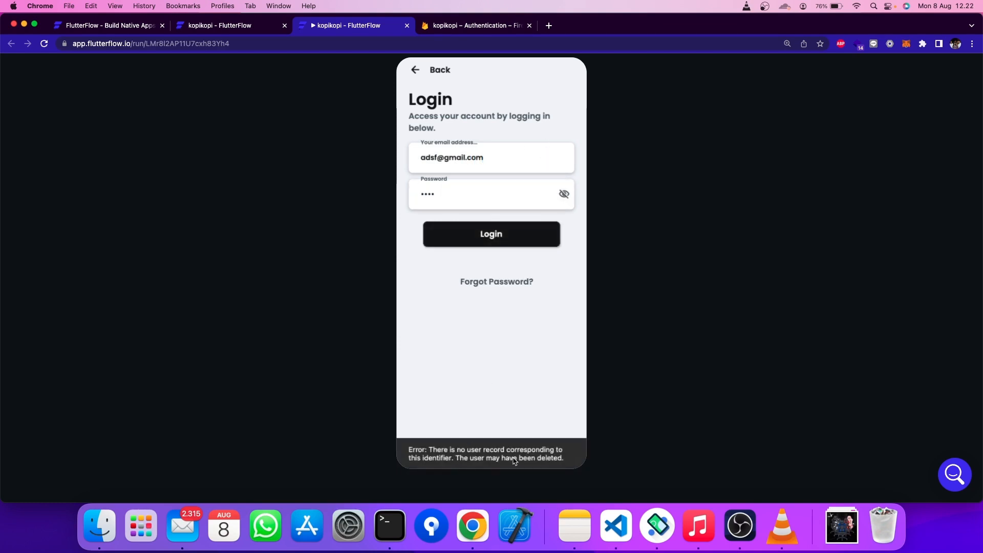
- Correct the email to the real account address, resubmit, then go back to the Welcome screen
left_click(482, 162)
double_click(428, 158)
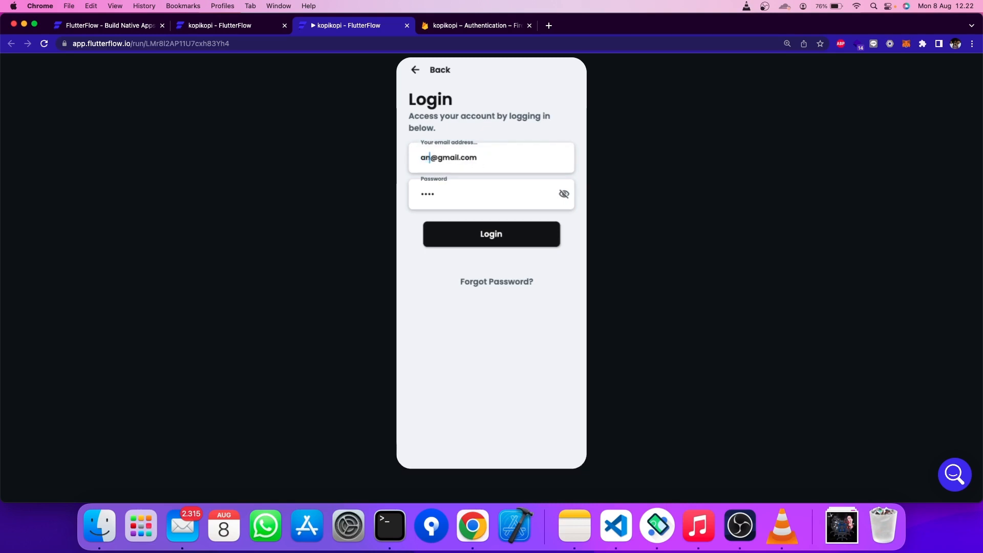
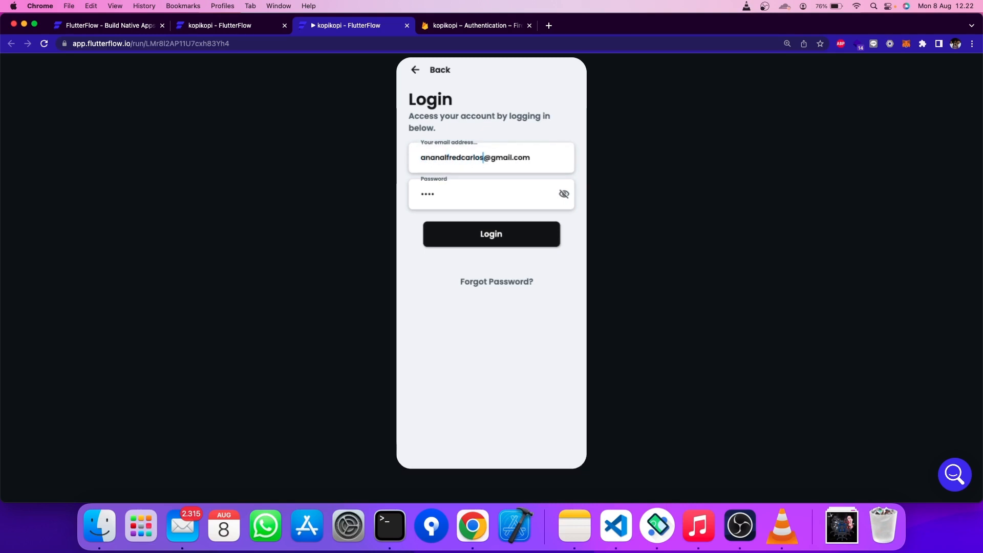
key("Return")
left_click(422, 72)
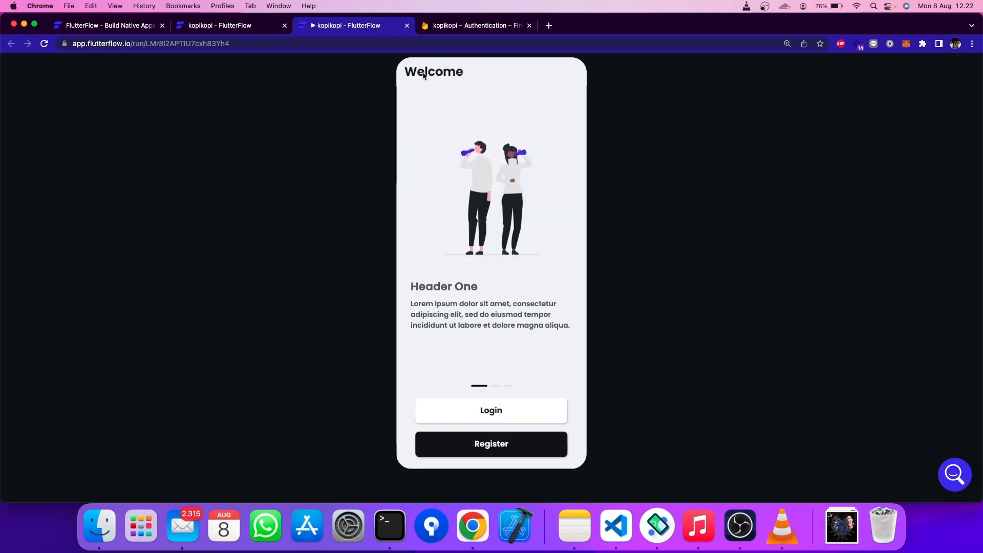